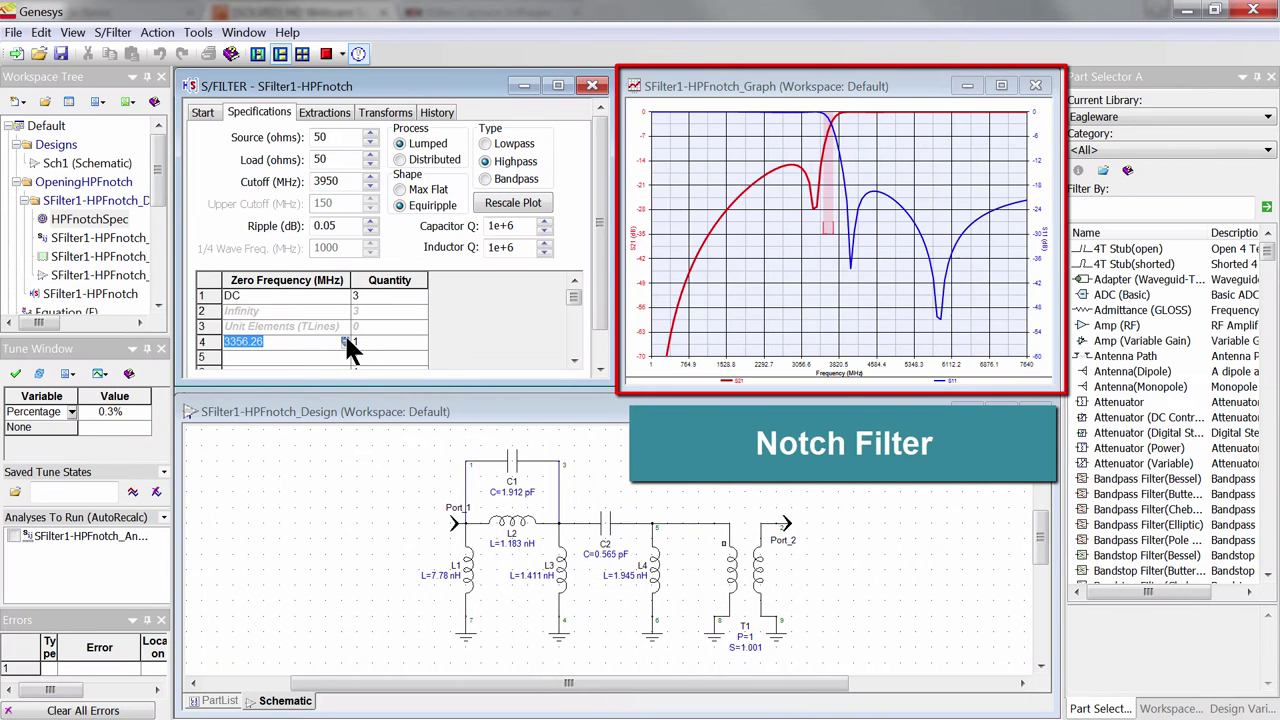
Set row 4's zero Quantity to 2 and step its frequency up to 3617.24 MHz.
left_click(402, 340)
left_click(419, 334)
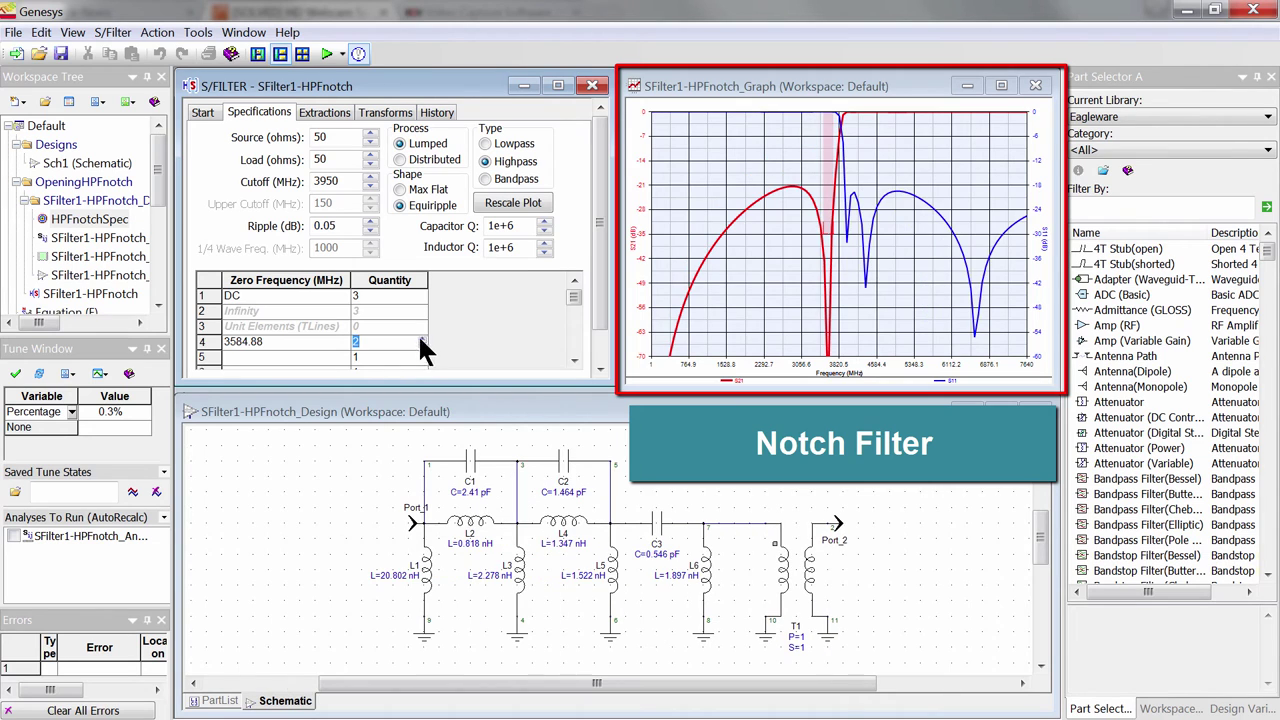
left_click(346, 340)
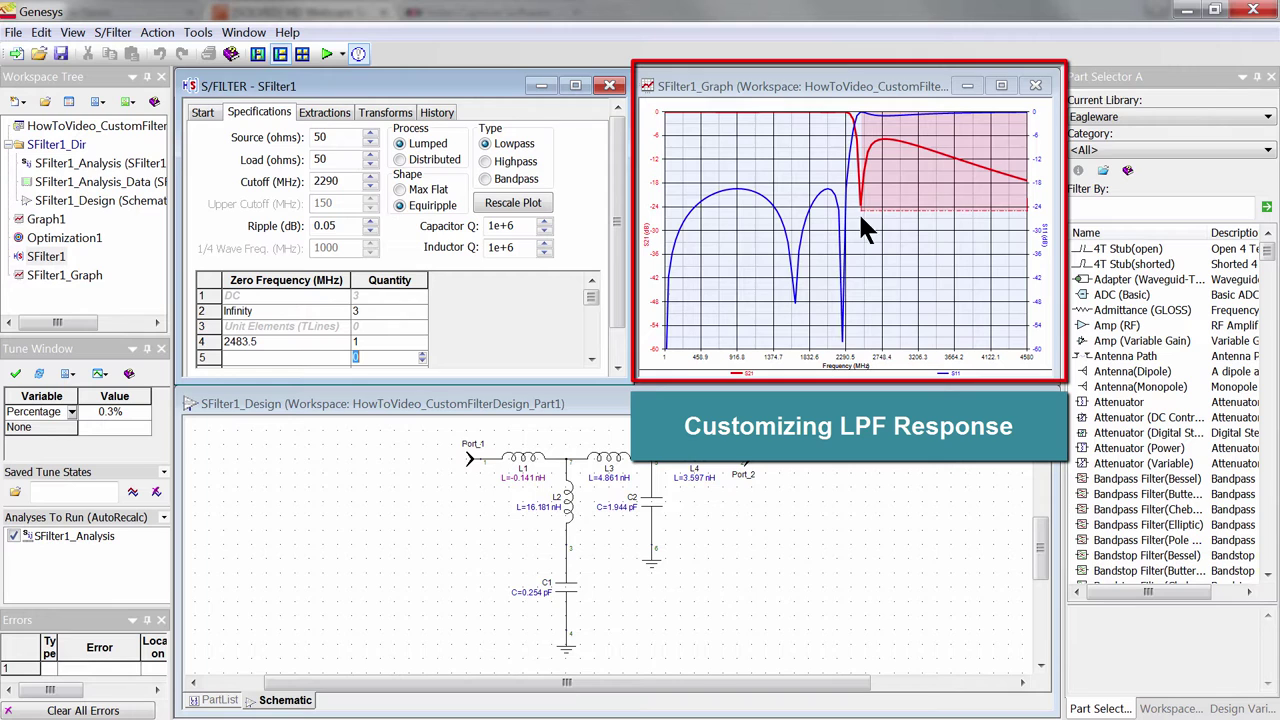
Add a 2600 MHz zero in row 5 with Quantity 1.
left_click(321, 352)
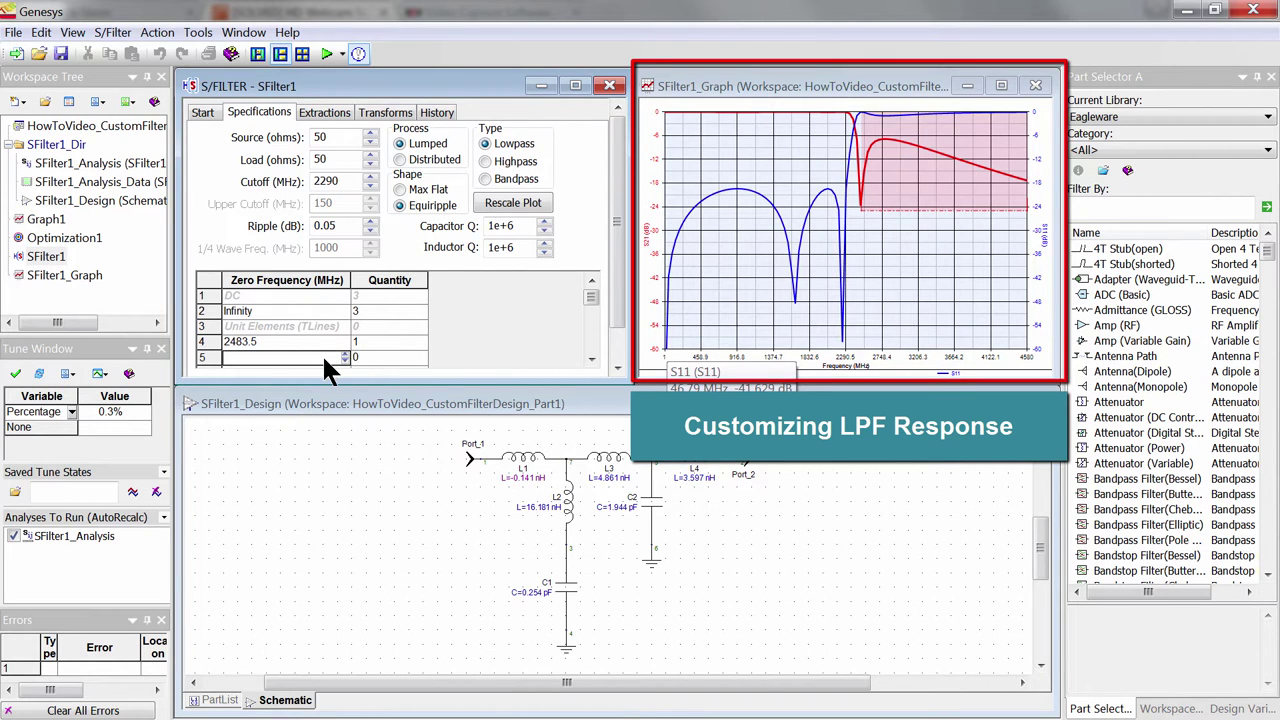
type("2600")
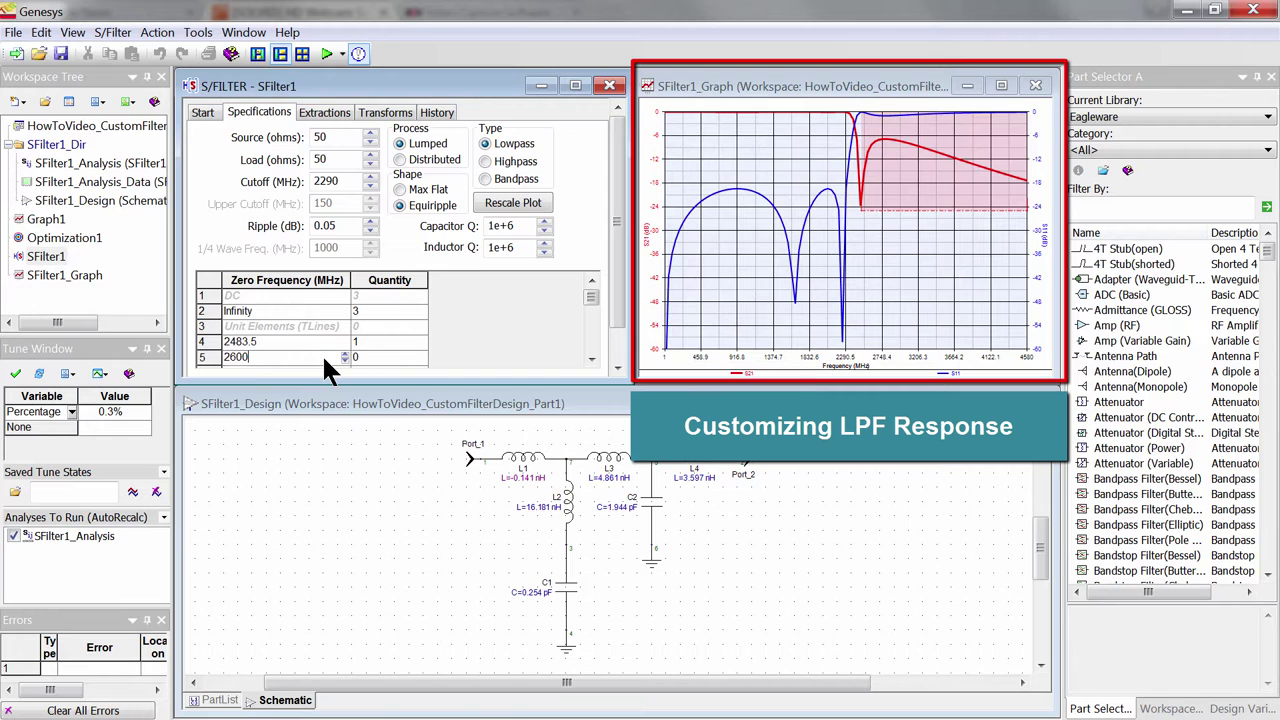
left_click(420, 354)
left_click(421, 352)
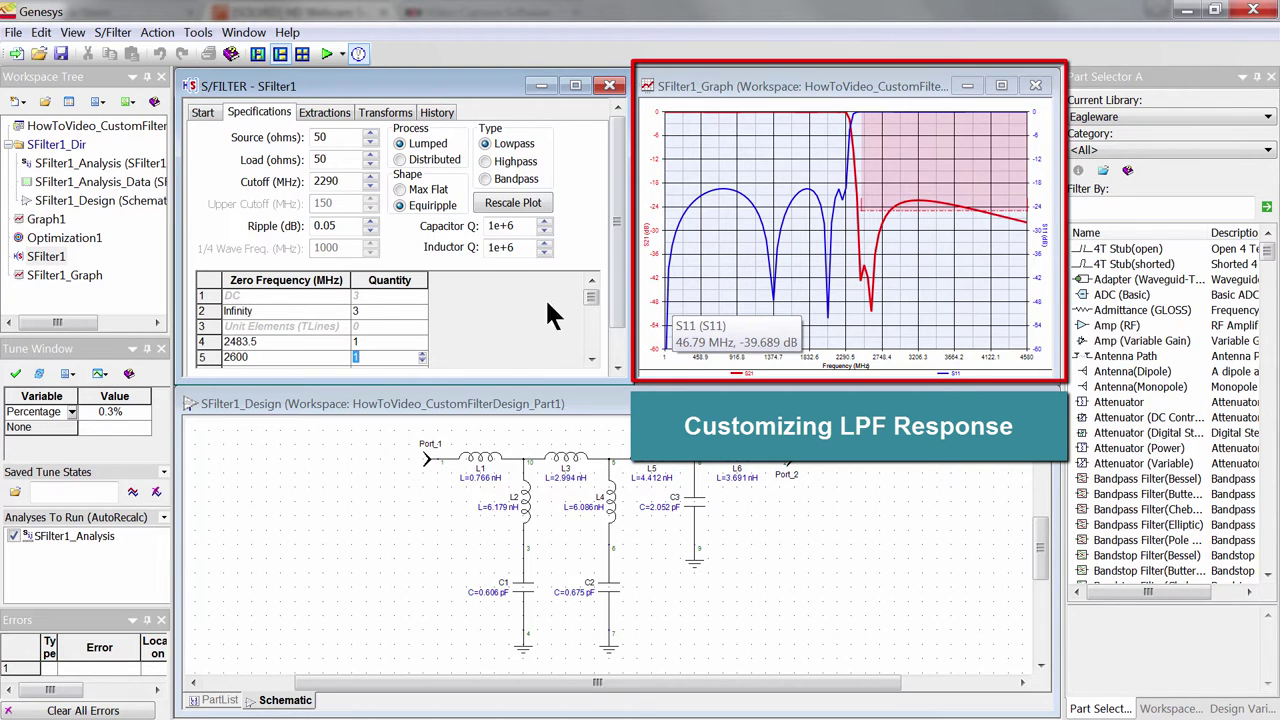
left_click(345, 363)
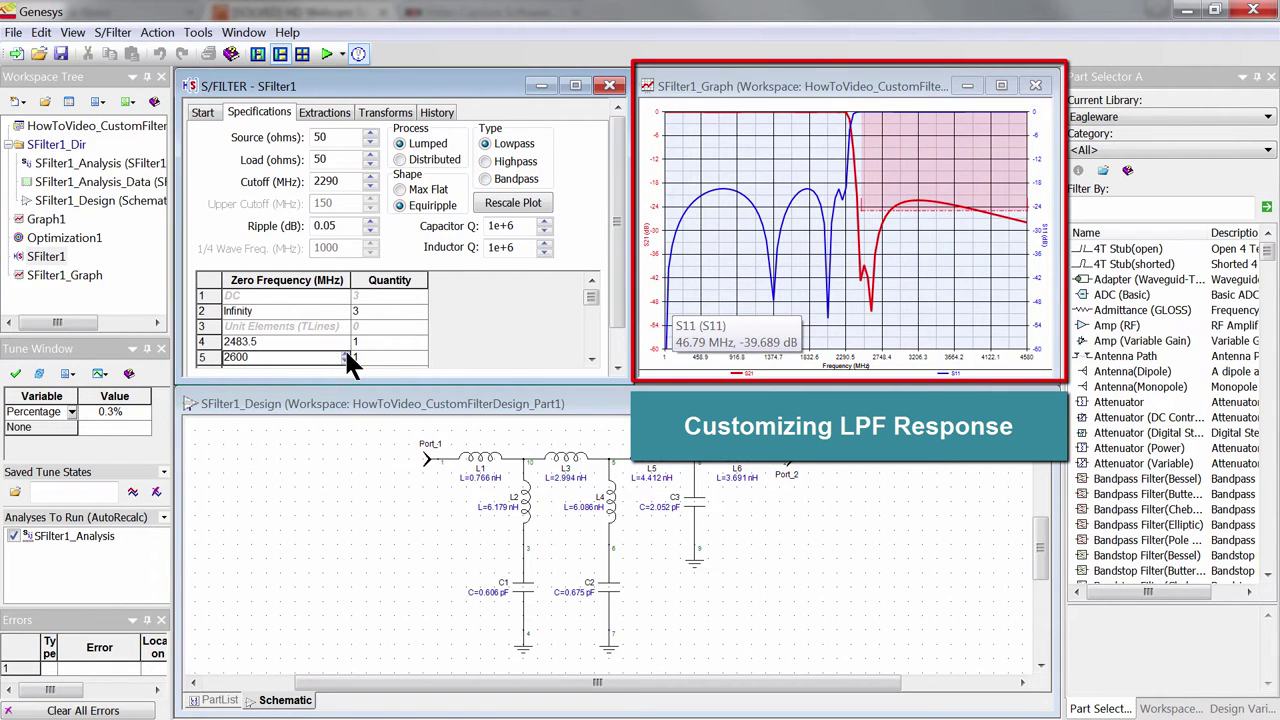
Step the row 5 zero frequency up through 2615.62 and 2760.53 to 2810.6 MHz.
left_click(346, 362)
left_click(346, 362)
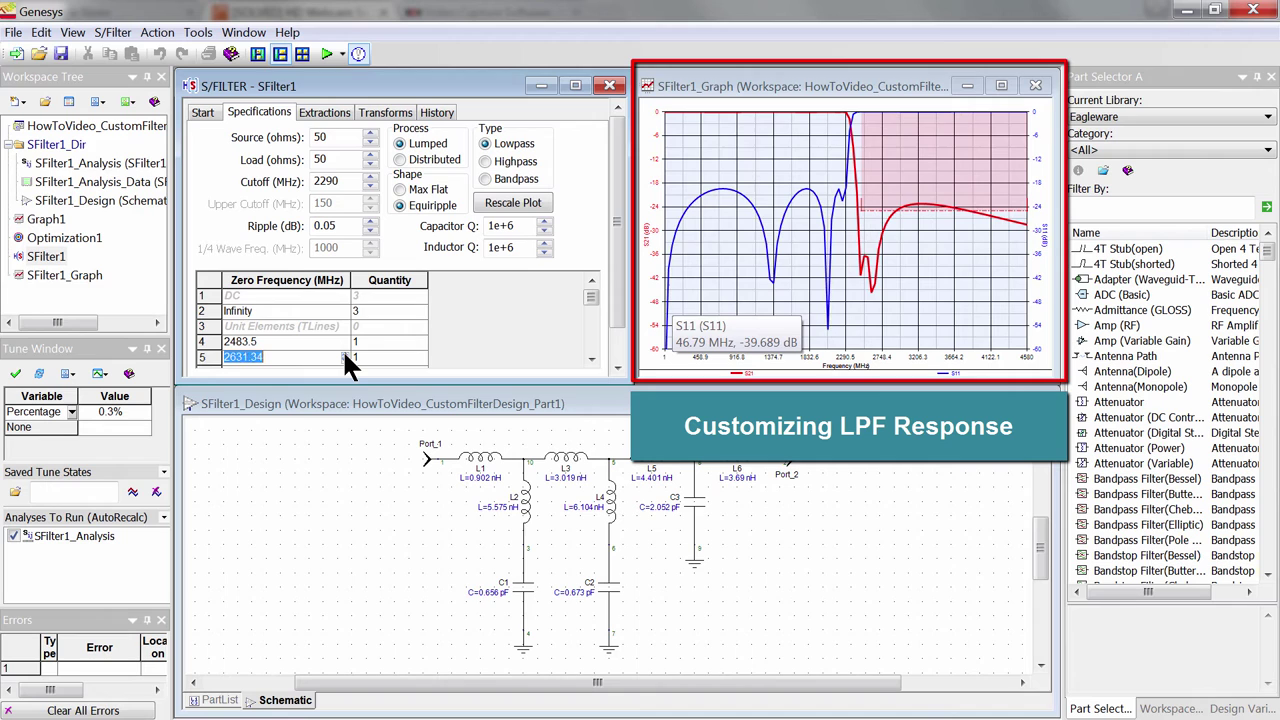
left_click(346, 362)
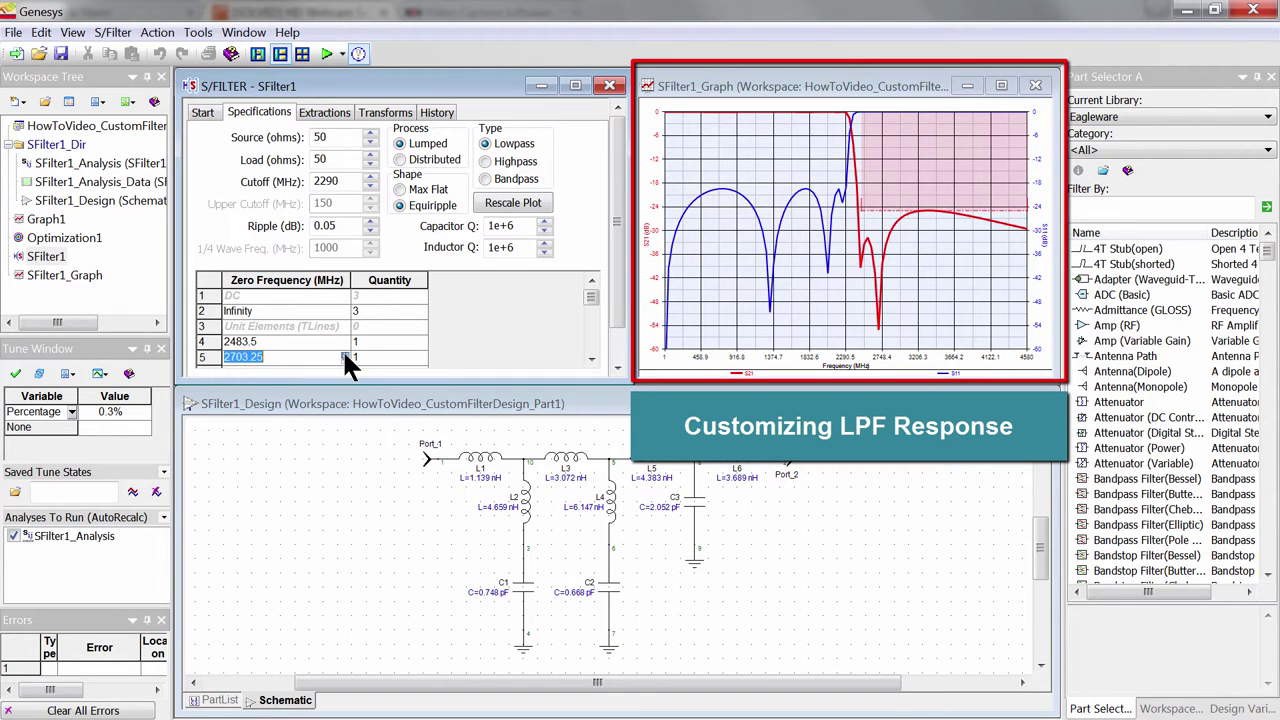
left_click(346, 362)
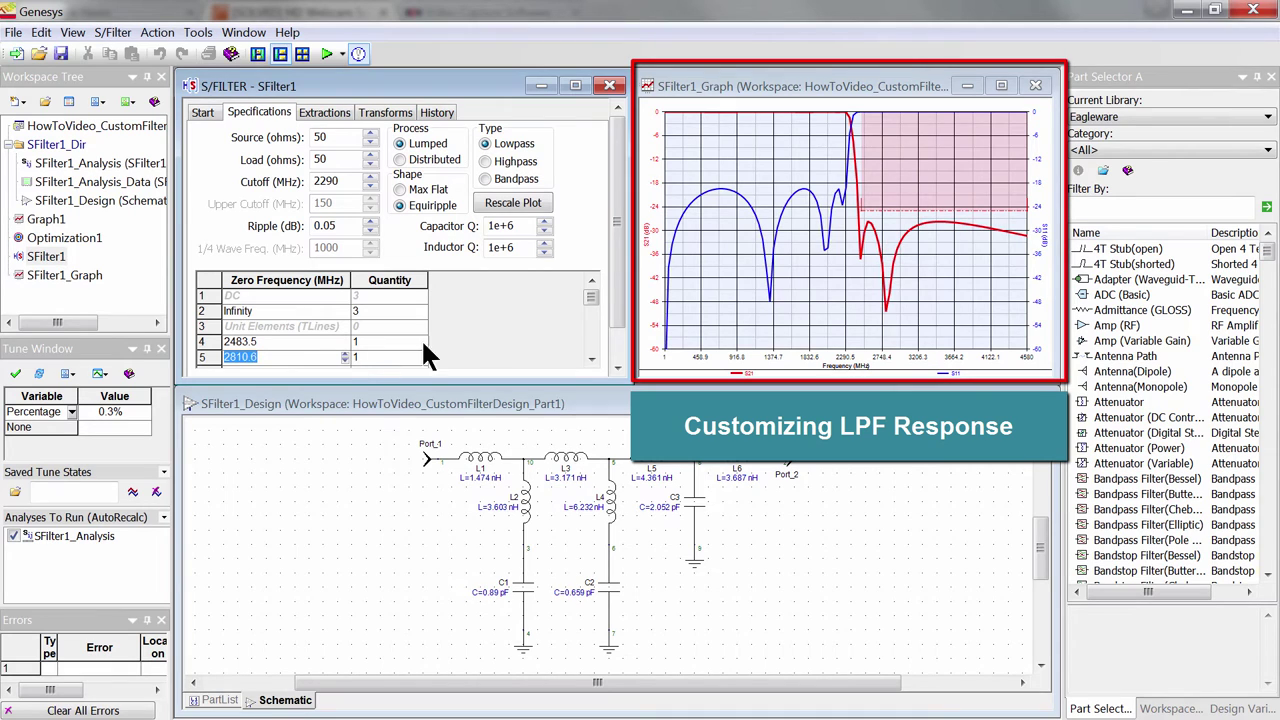
mouse_move(963, 225)
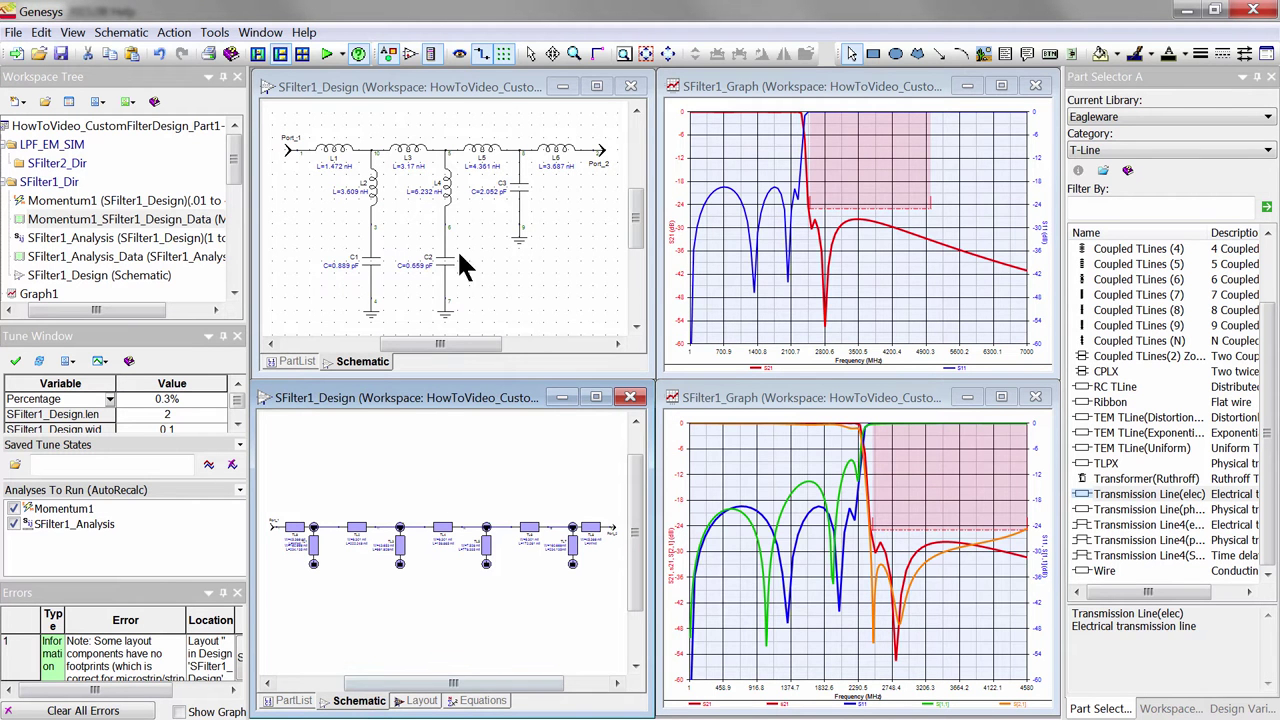
Show the lower SFilter1_Design window's microstrip Layout, then select the lower EM response graph.
left_click(449, 86)
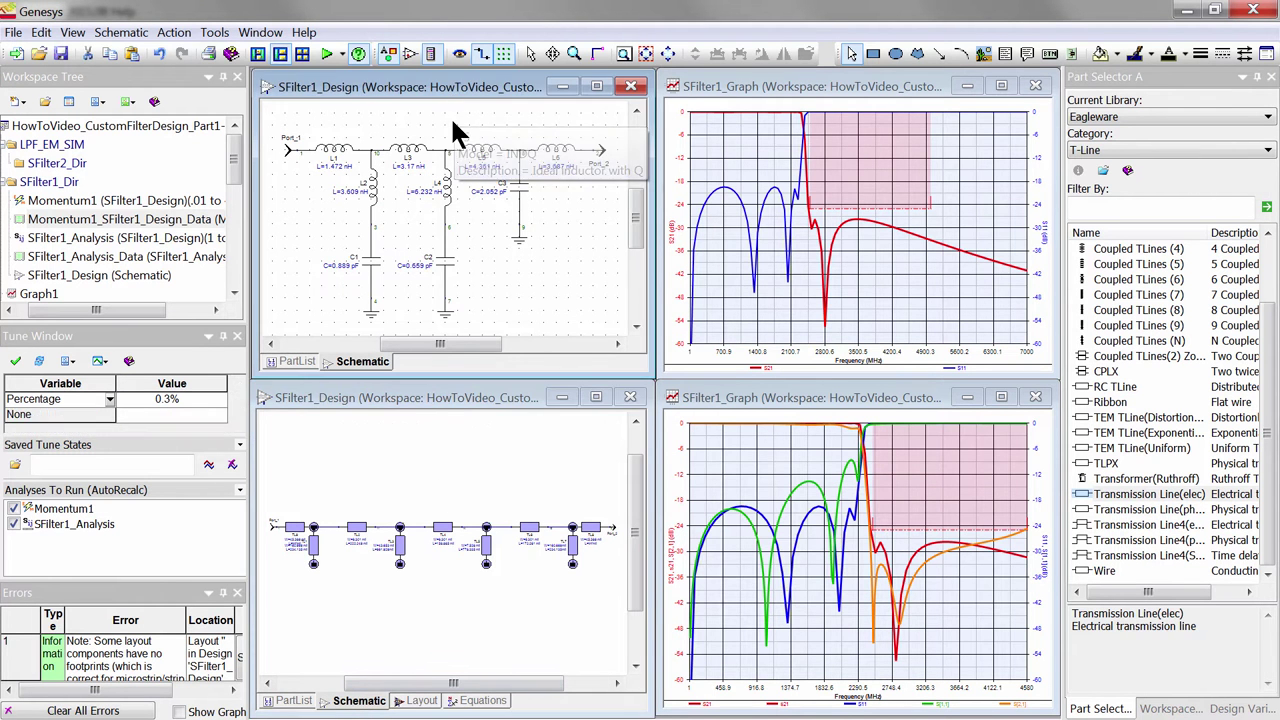
left_click(434, 399)
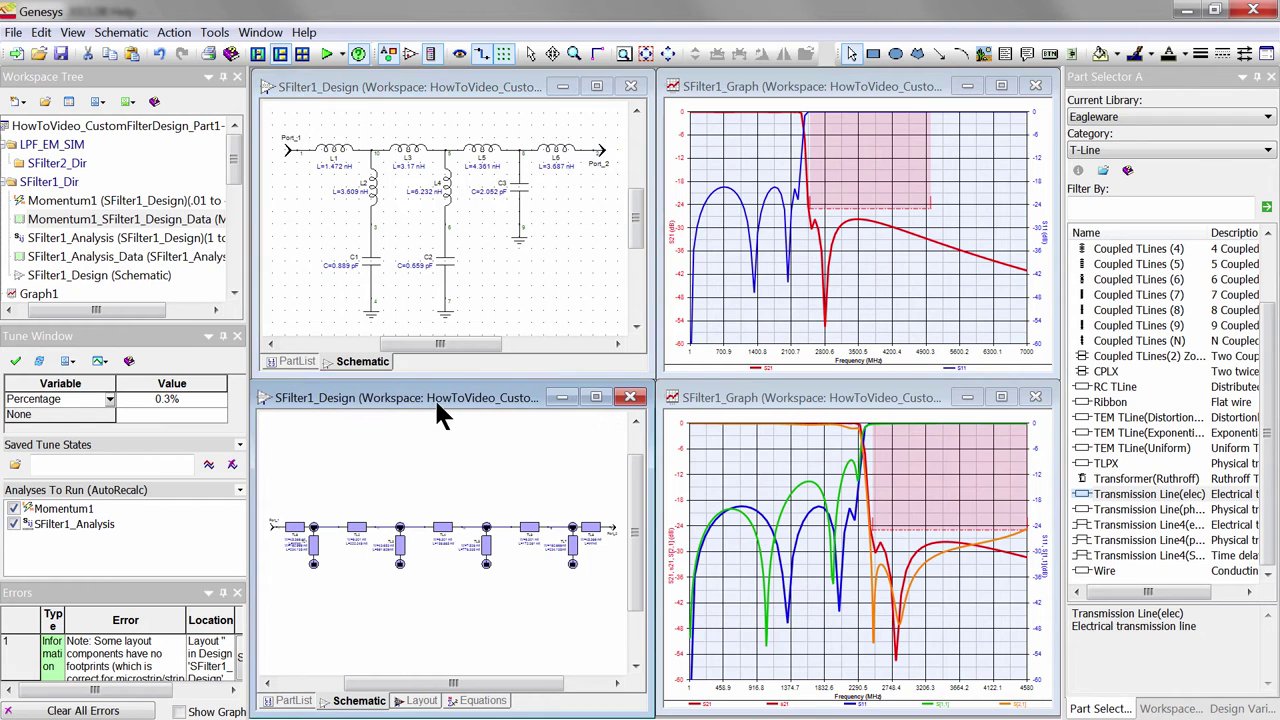
left_click(414, 703)
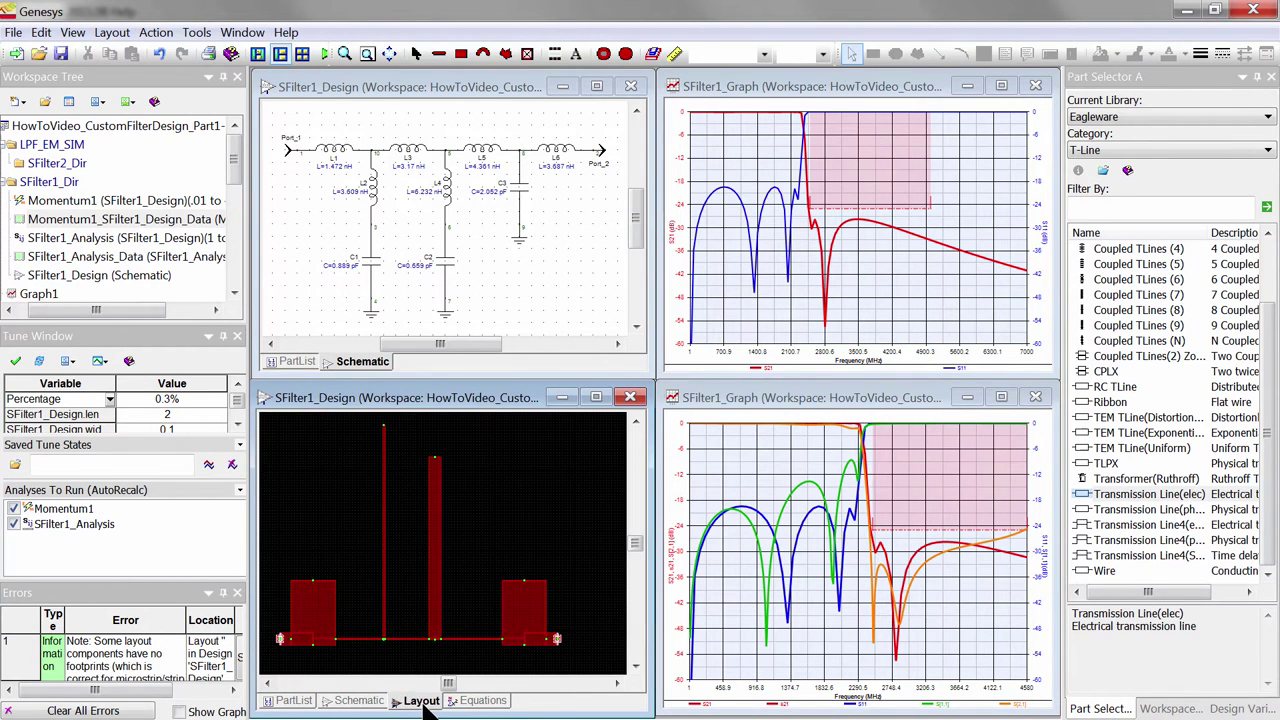
mouse_move(880, 418)
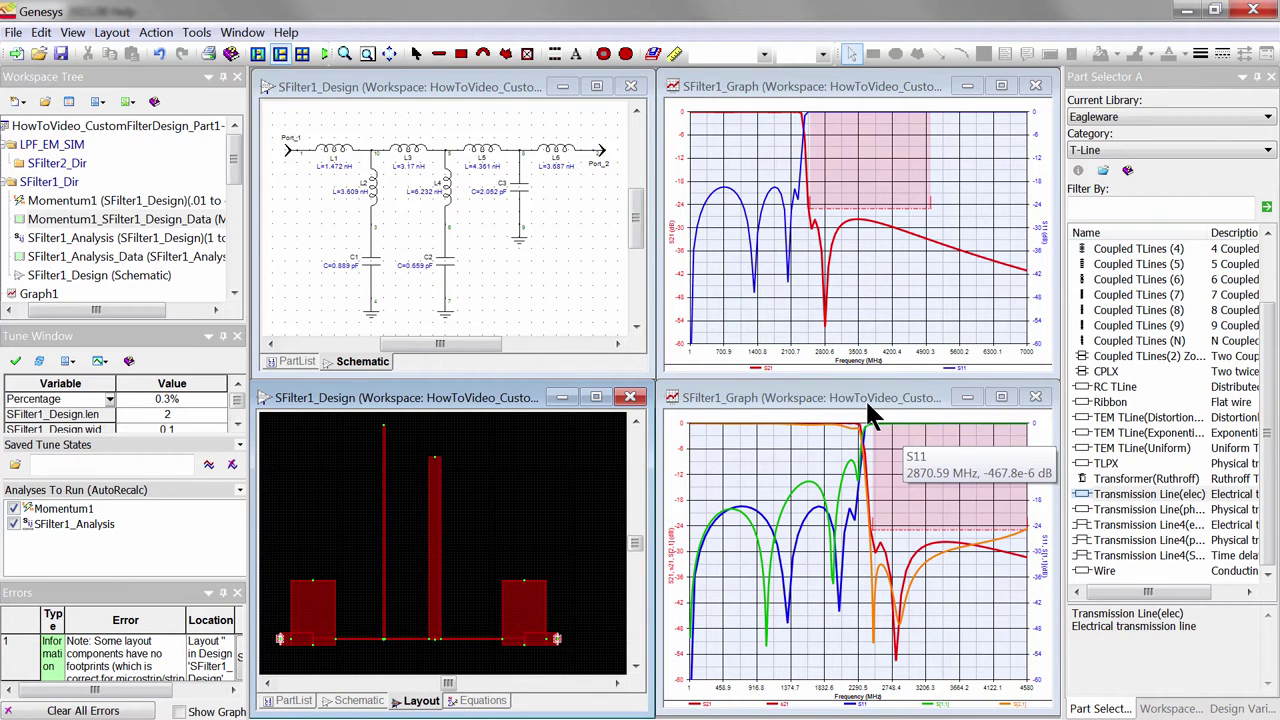
left_click(870, 415)
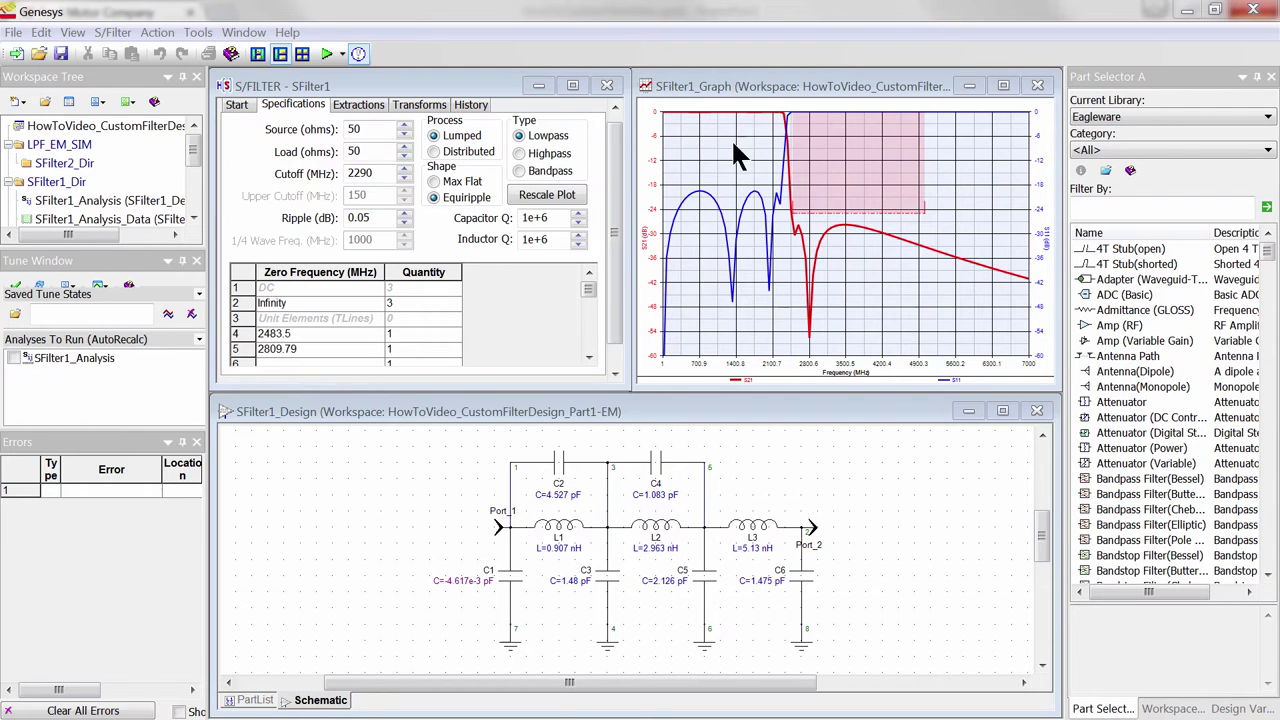
Open the Extractions list and preview permutations 2 through 5.
left_click(356, 106)
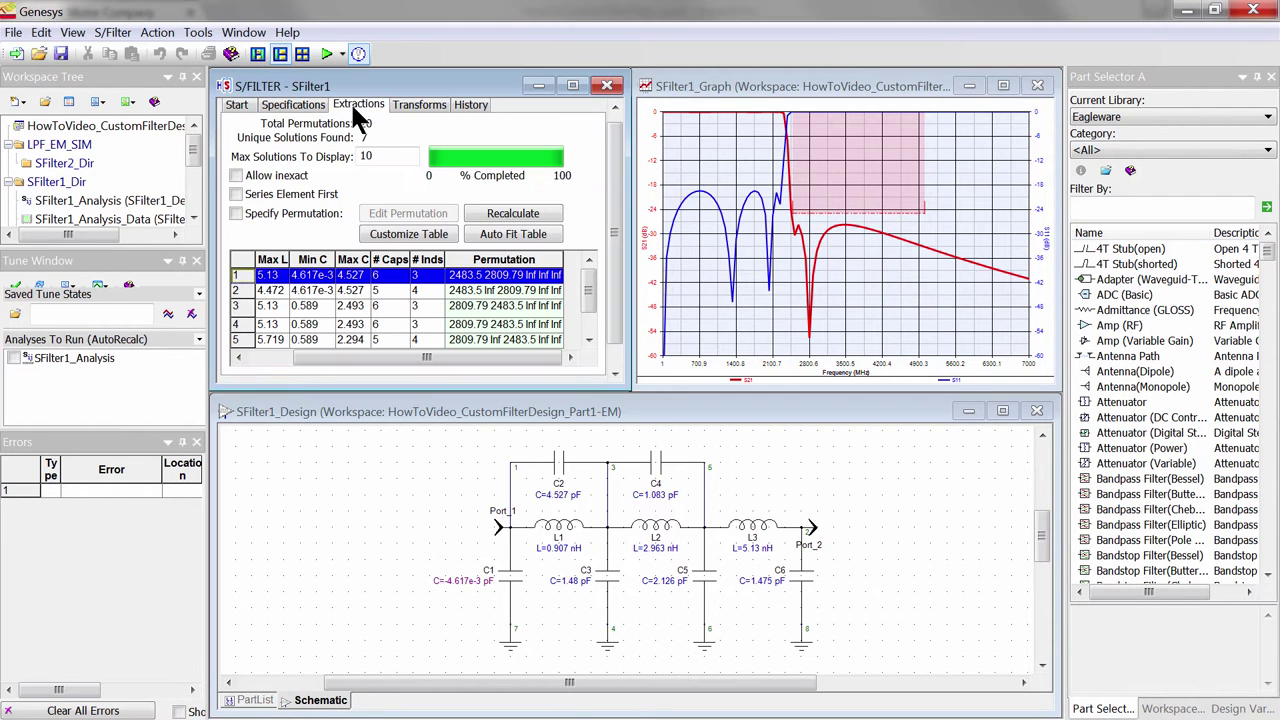
left_click(241, 289)
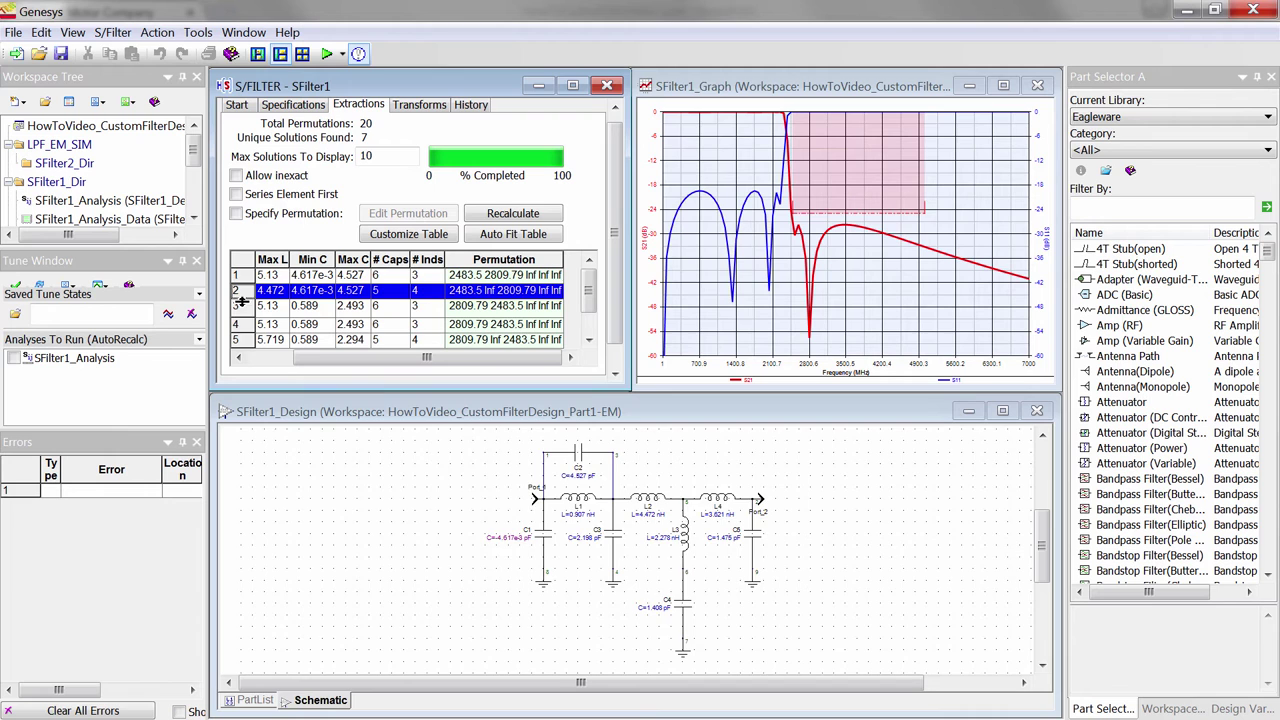
left_click(238, 306)
left_click(238, 322)
left_click(241, 338)
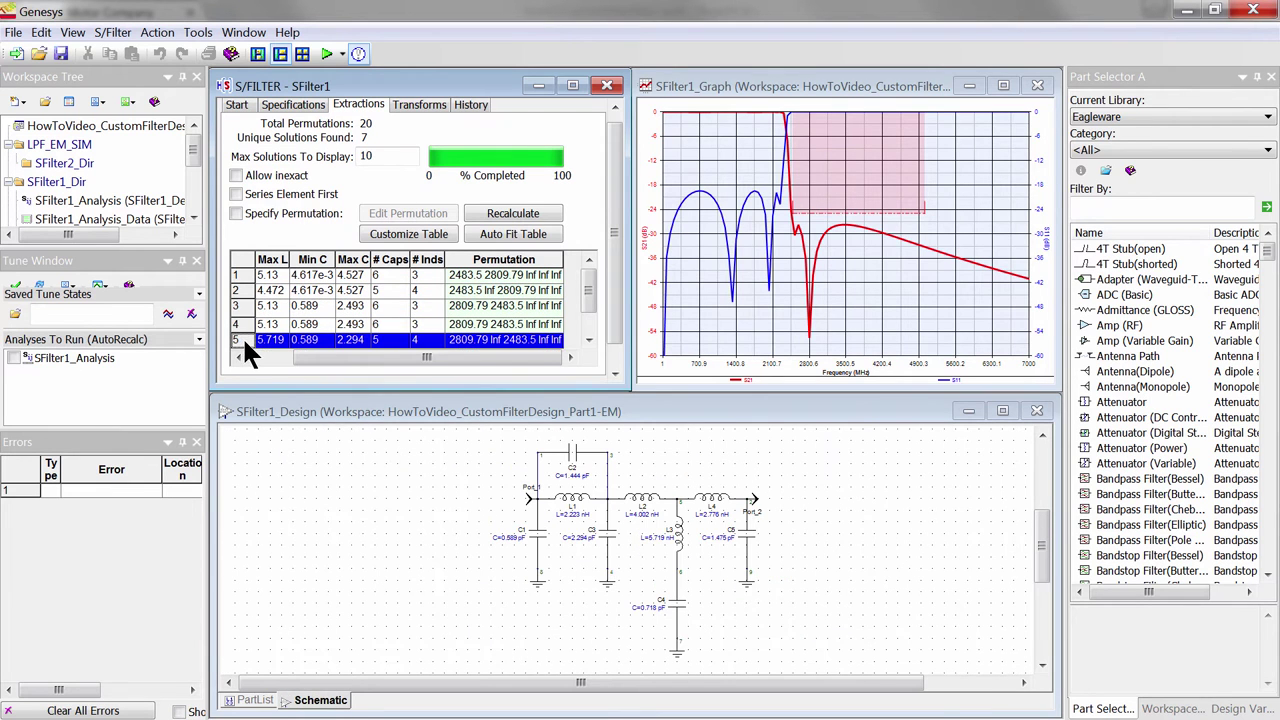
Sort permutations by # Inds and preview sorted rows 1–5, ending on row 5.
left_click(432, 259)
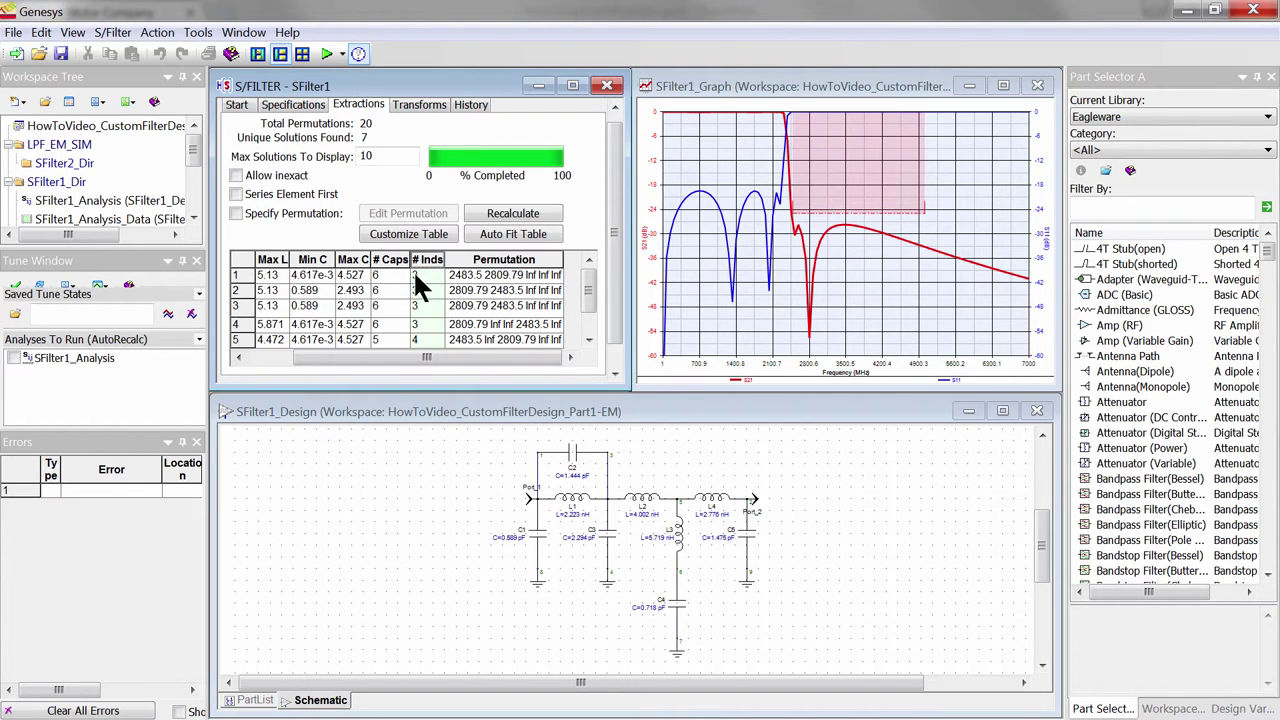
left_click(278, 278)
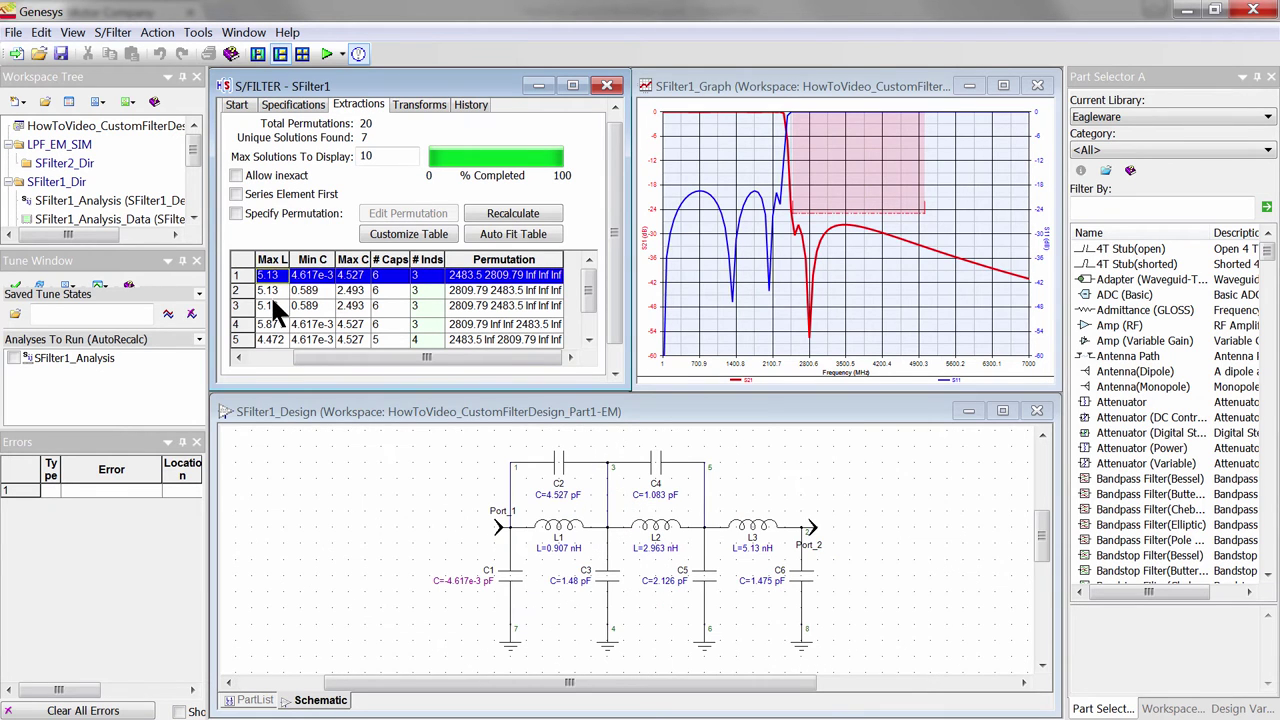
left_click(270, 287)
left_click(270, 305)
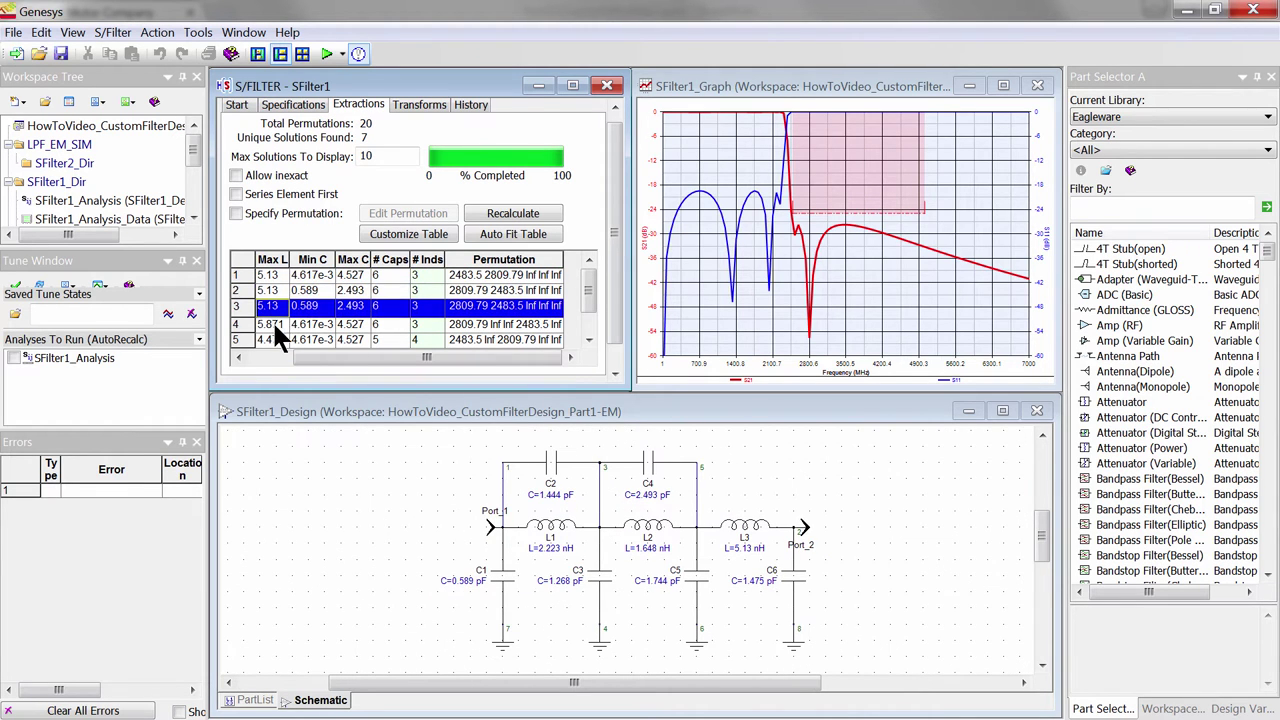
left_click(274, 324)
left_click(274, 339)
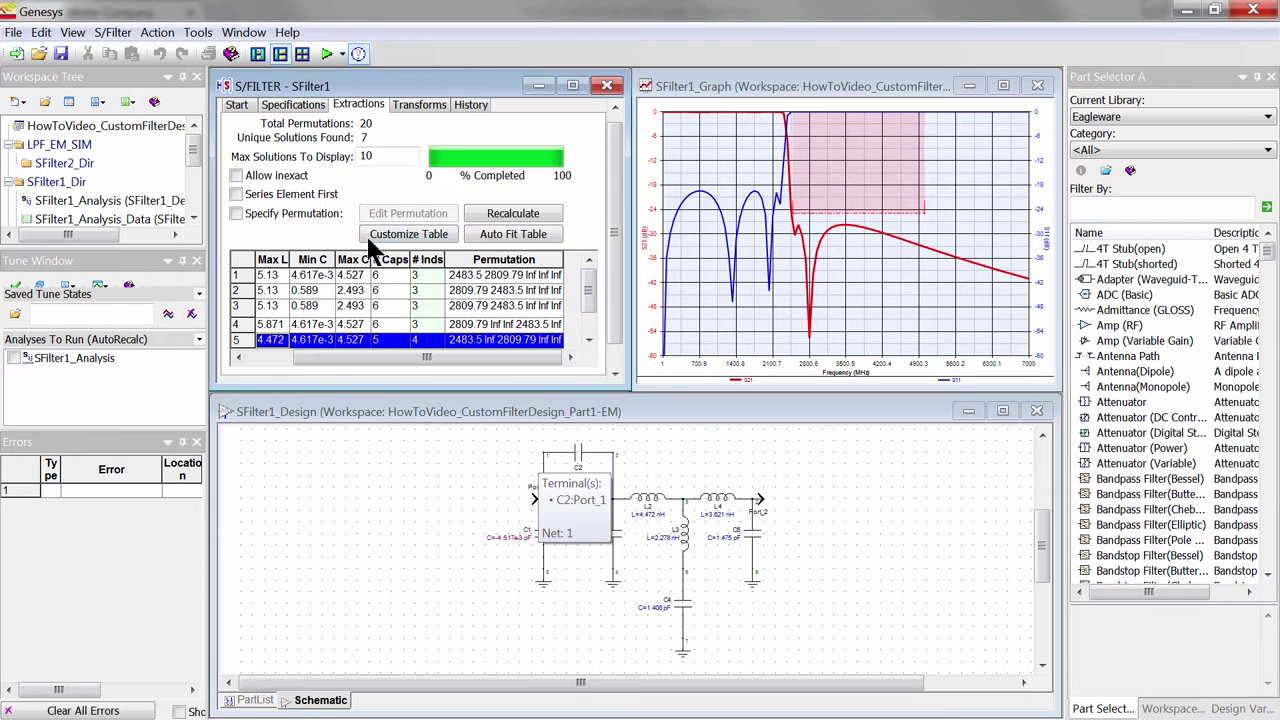
Recalculate solutions starting with a series element and preview solutions 2, 3 and 5.
left_click(236, 194)
left_click(240, 289)
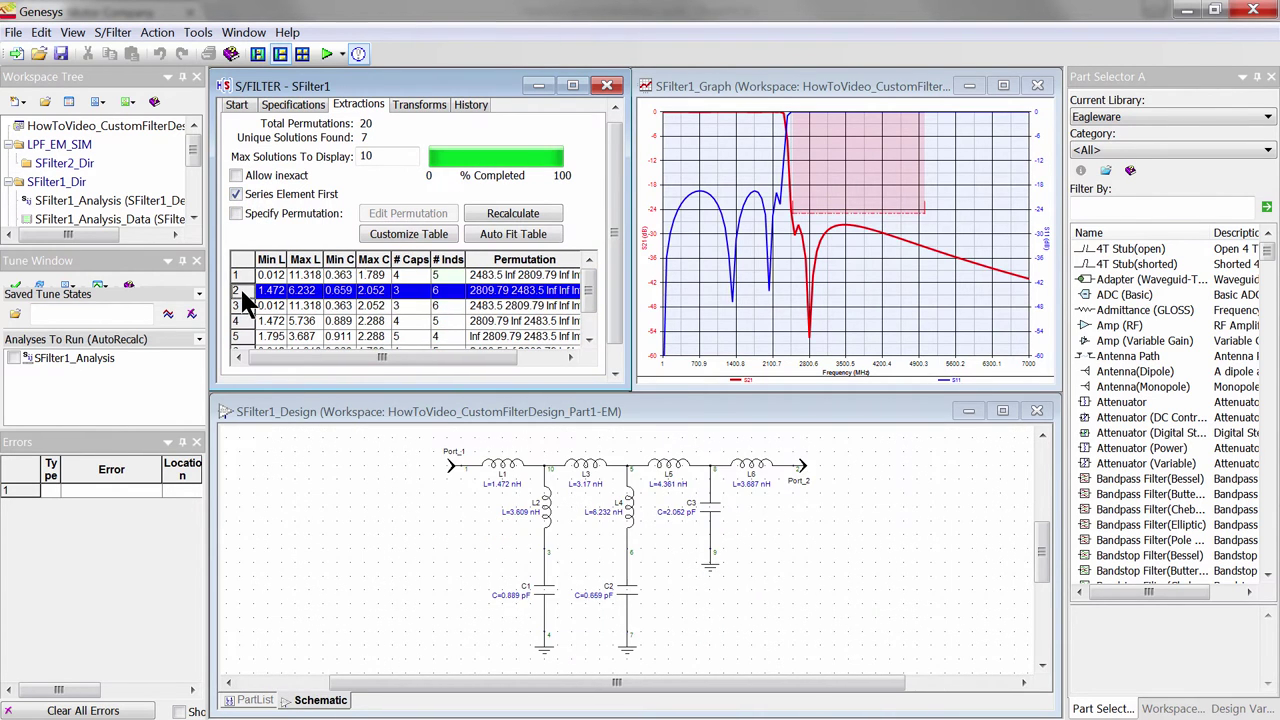
left_click(240, 305)
left_click(239, 335)
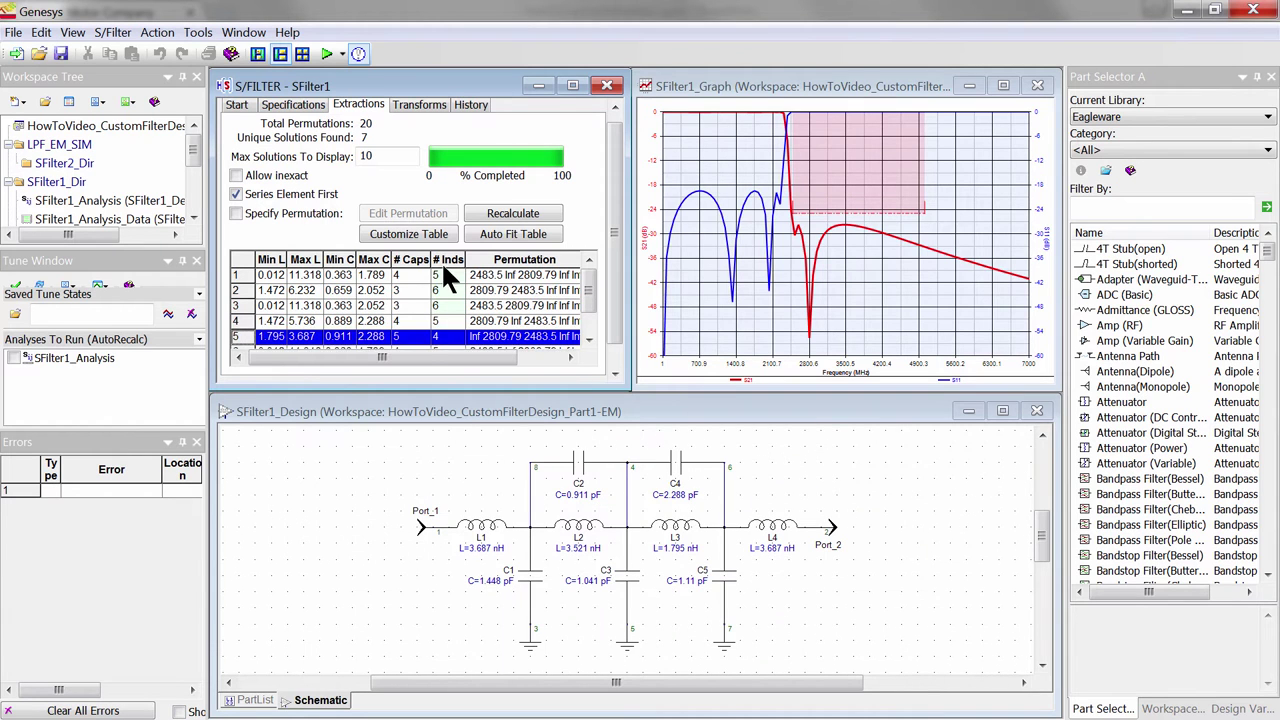
Sort the solutions by inductor count and preview sorted rows 1–4.
left_click(447, 259)
left_click(250, 276)
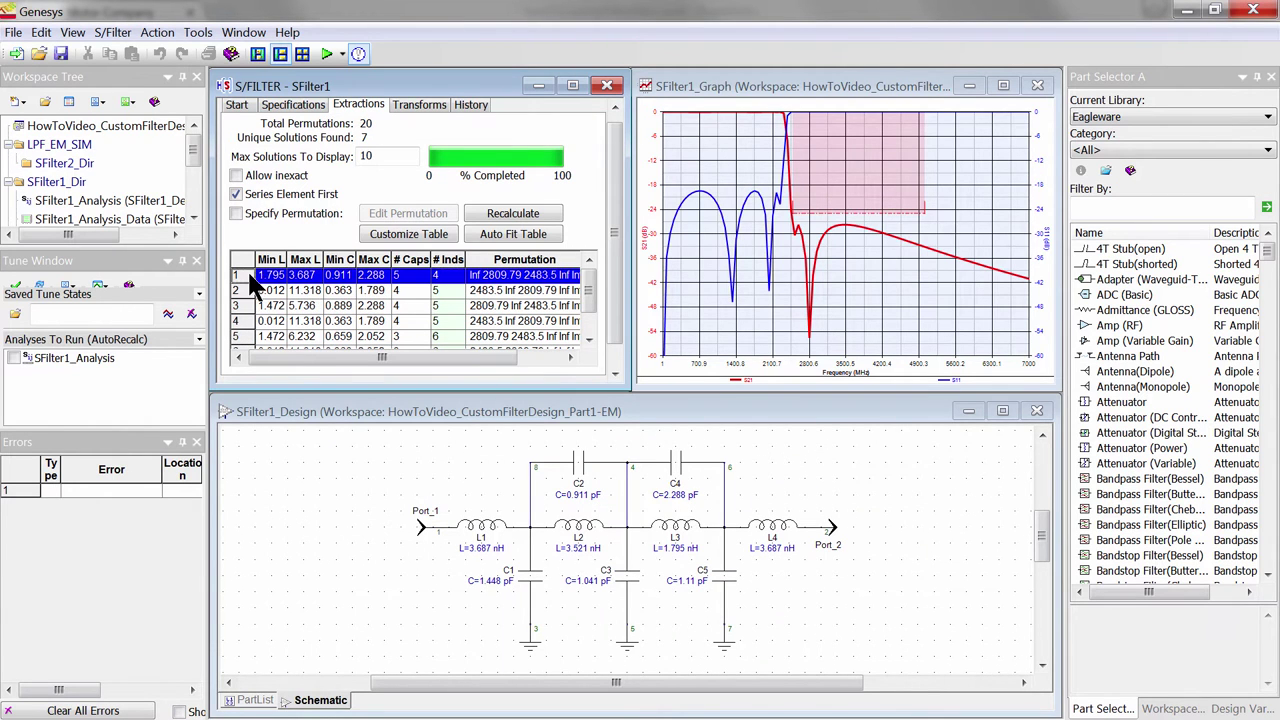
left_click(266, 292)
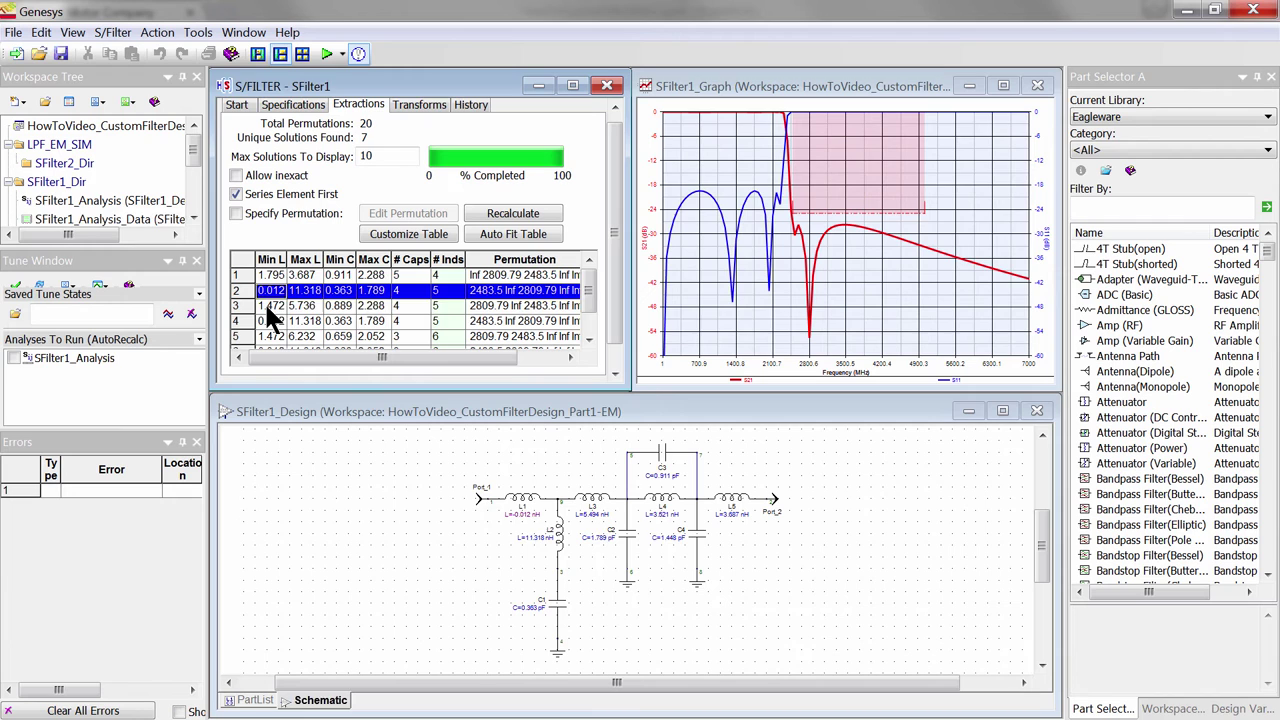
left_click(266, 306)
left_click(266, 321)
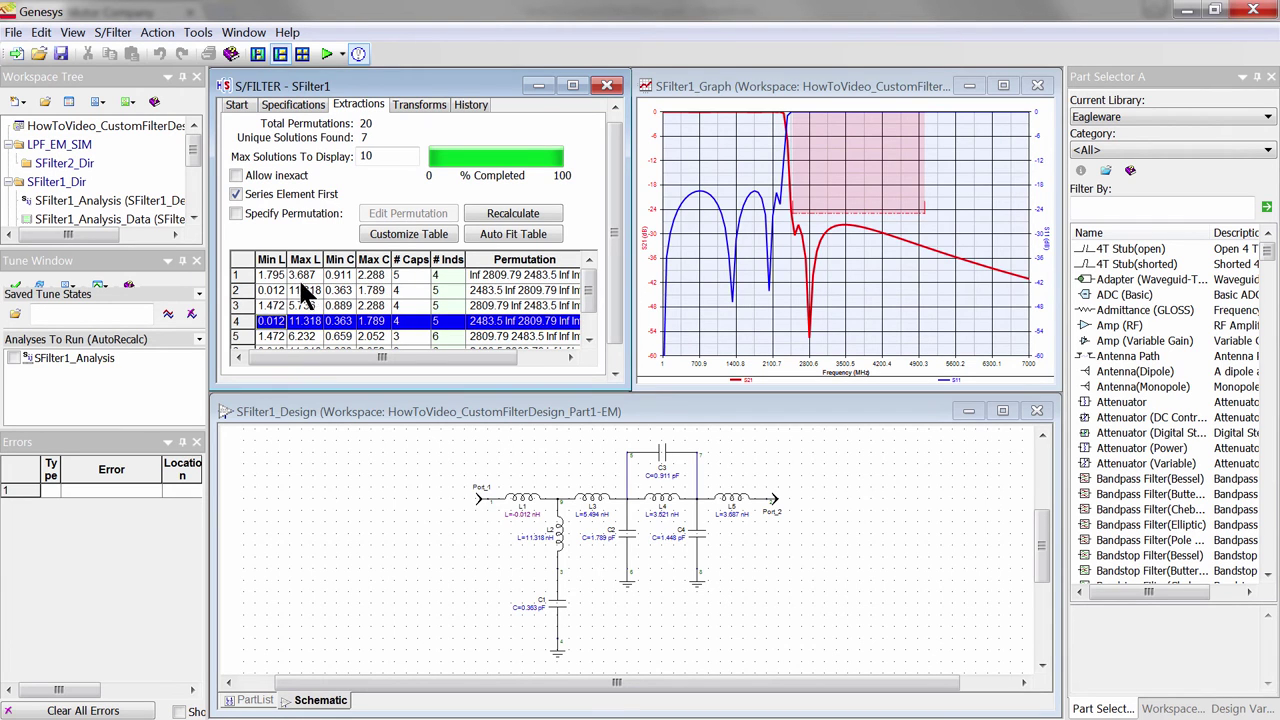
Sort by Min L then Max L, and load the second solution (Max L 5.736).
left_click(270, 259)
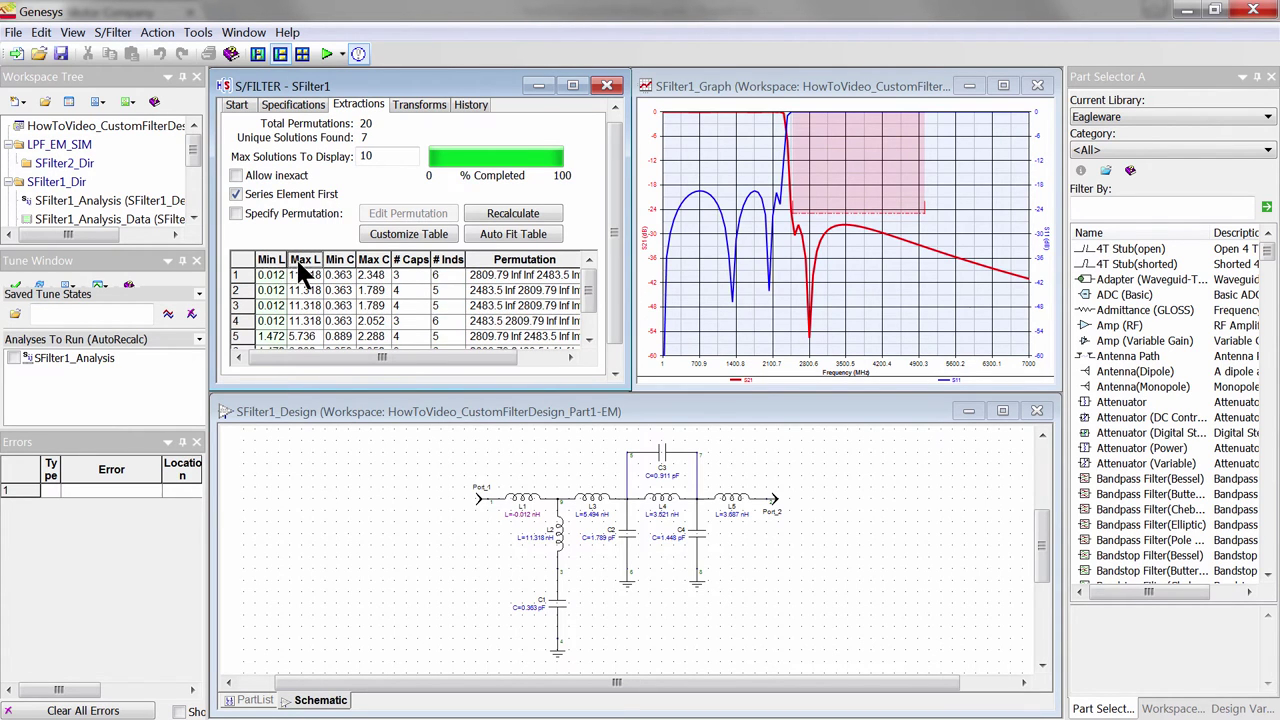
left_click(300, 260)
left_click(364, 274)
left_click(360, 290)
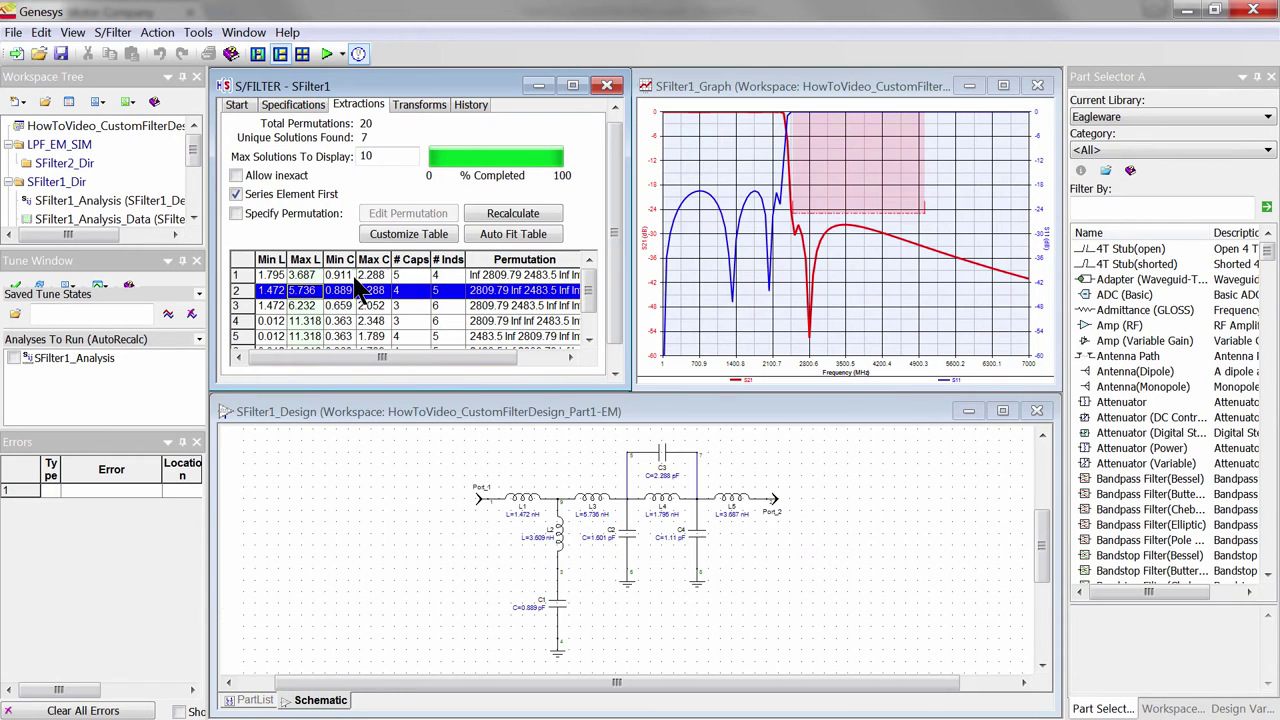
Add an Lmax/Lmin Ratio column to the table and load the lowest-ratio solutions into the schematic.
left_click(400, 234)
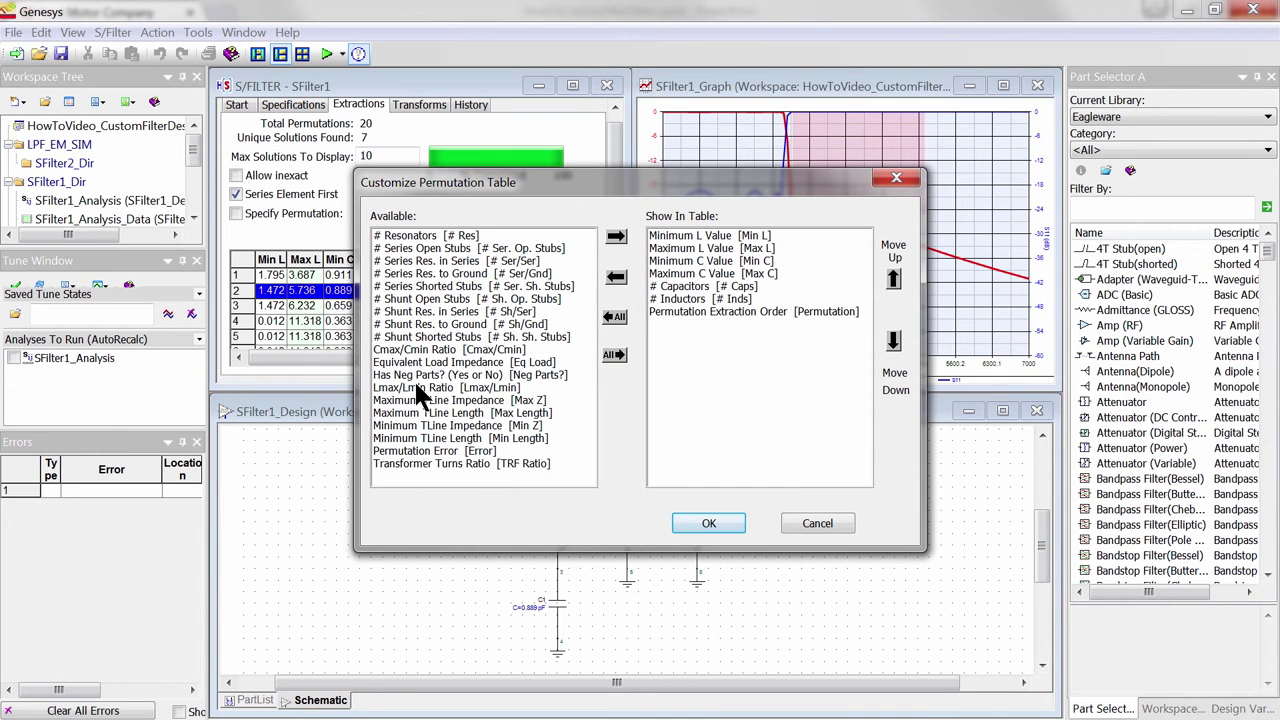
left_click(417, 387)
left_click(614, 238)
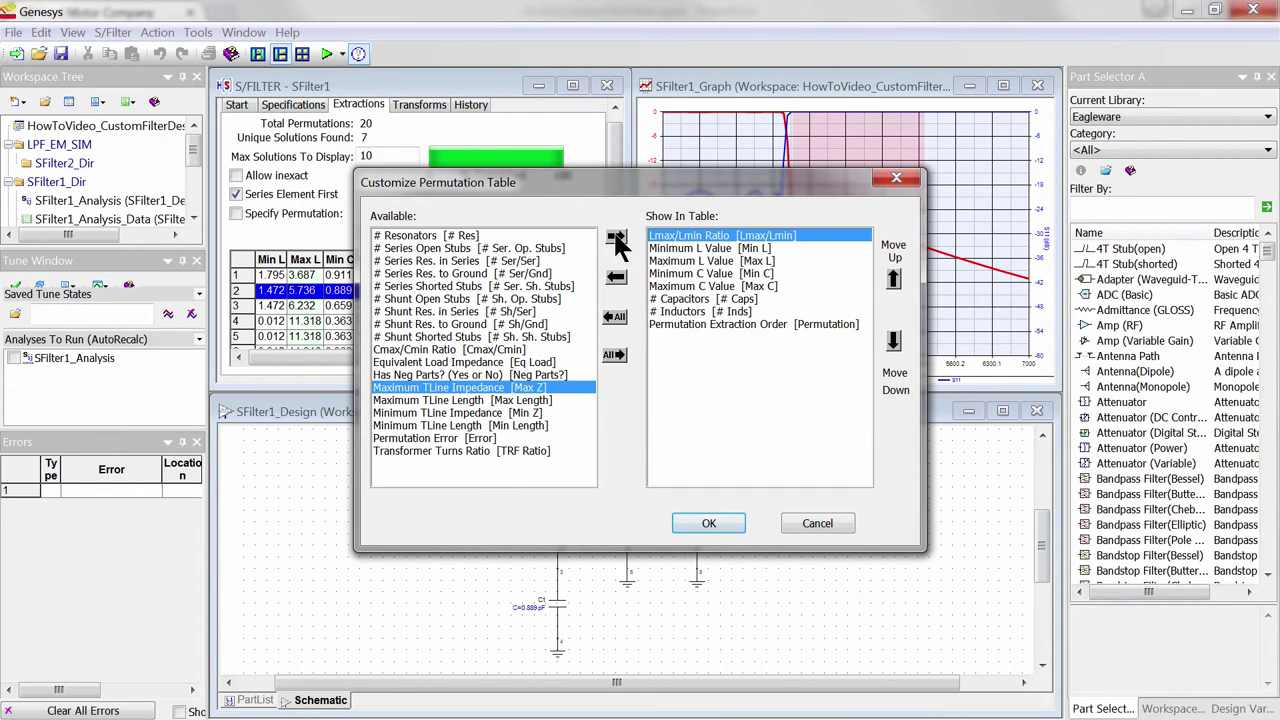
left_click(682, 518)
left_click(297, 274)
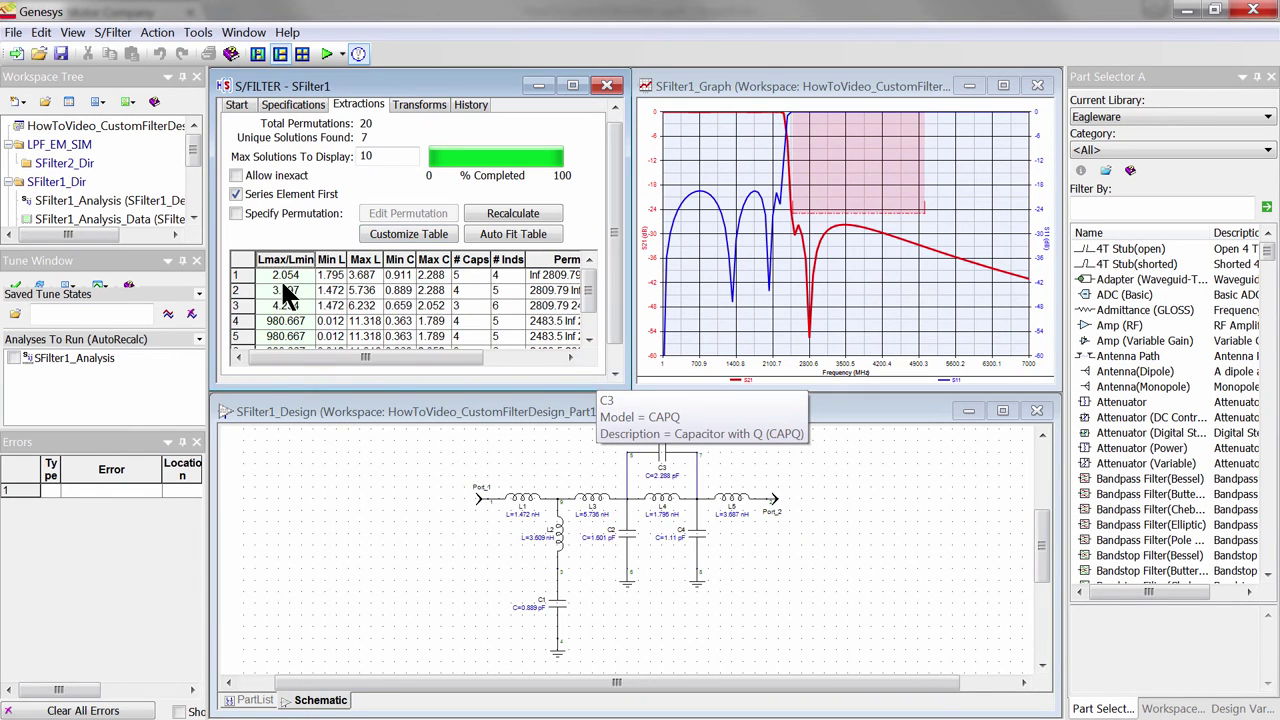
left_click(284, 292)
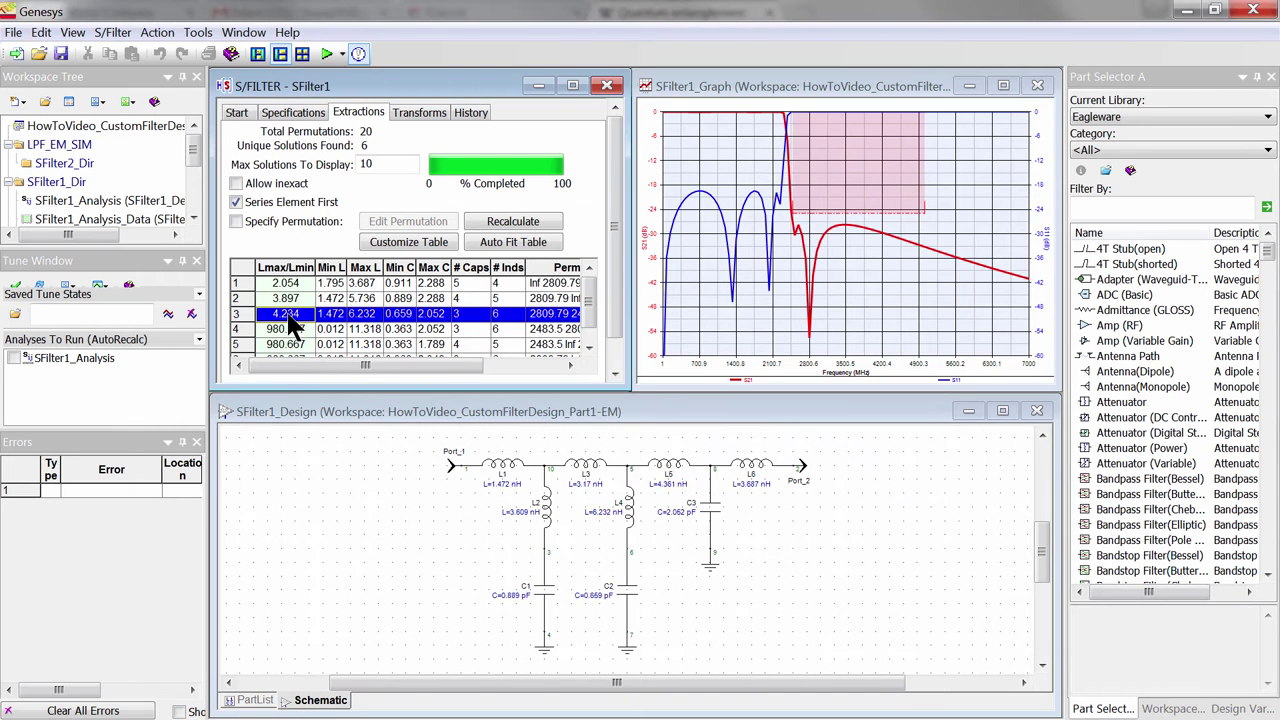
Convert series inductor L1 to a 120 Ω transmission line at 2290 MHz with Series L to TLine.
left_click(416, 113)
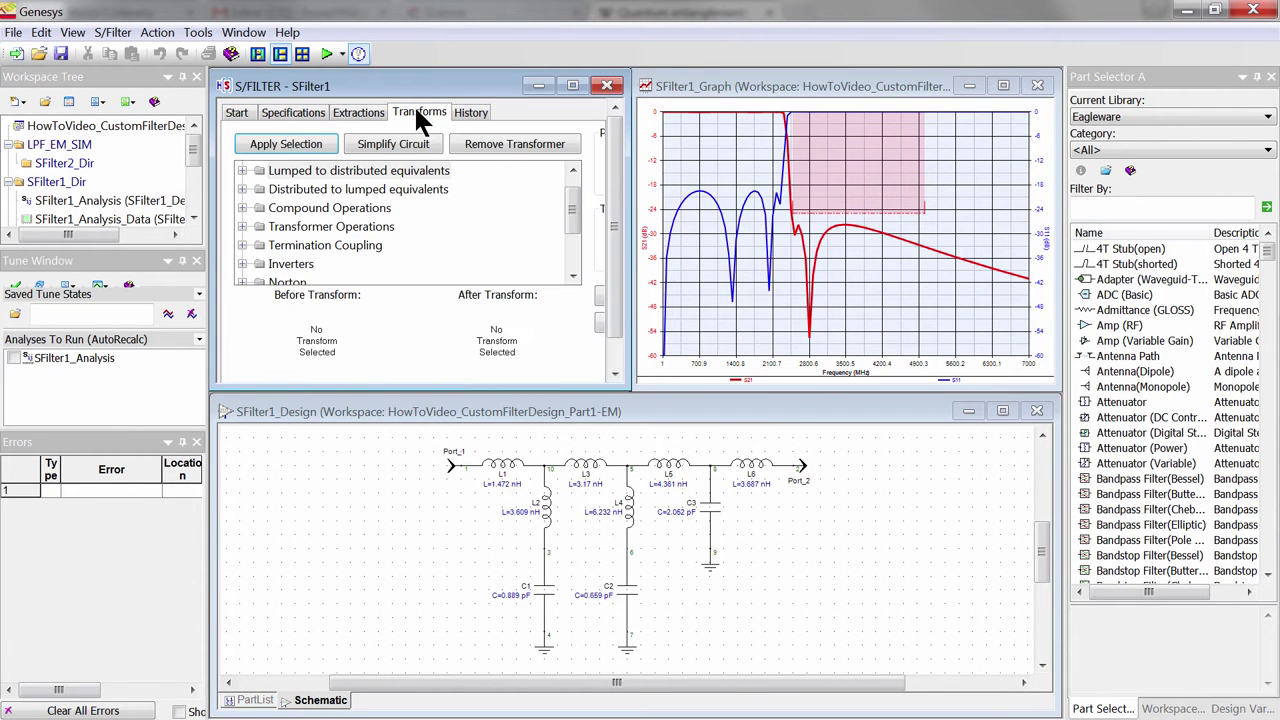
double_click(290, 174)
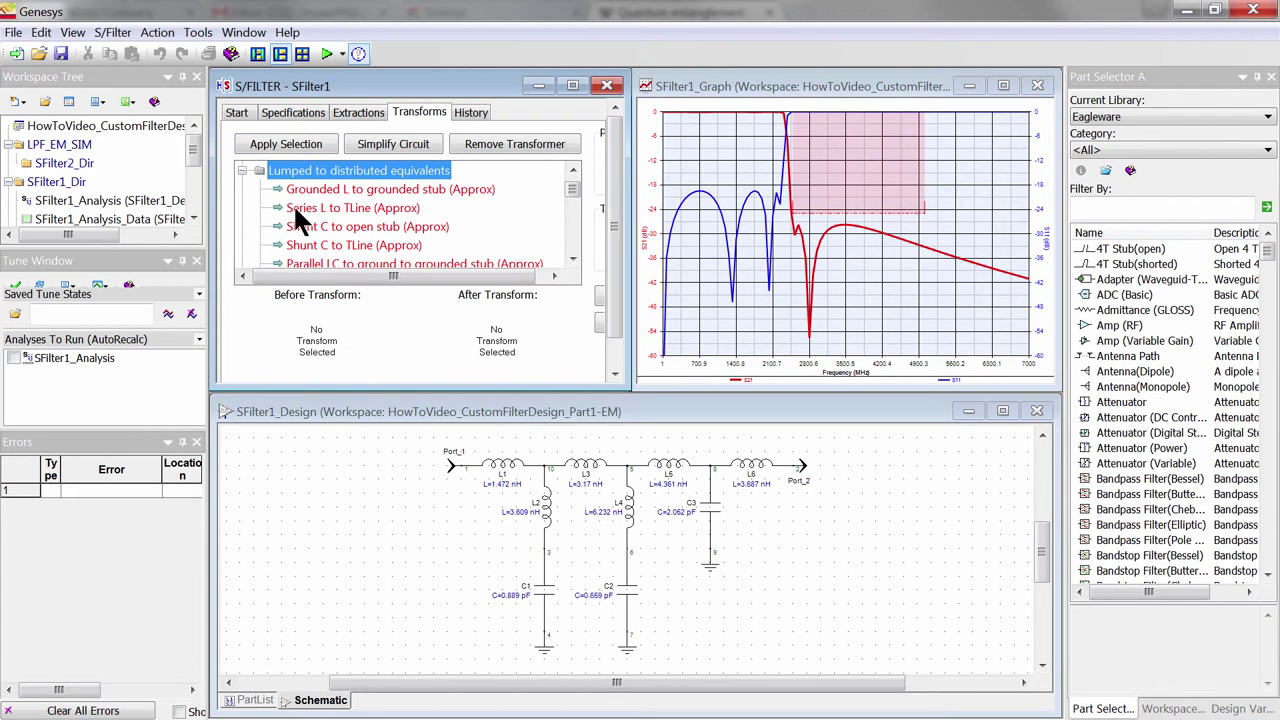
left_click(294, 208)
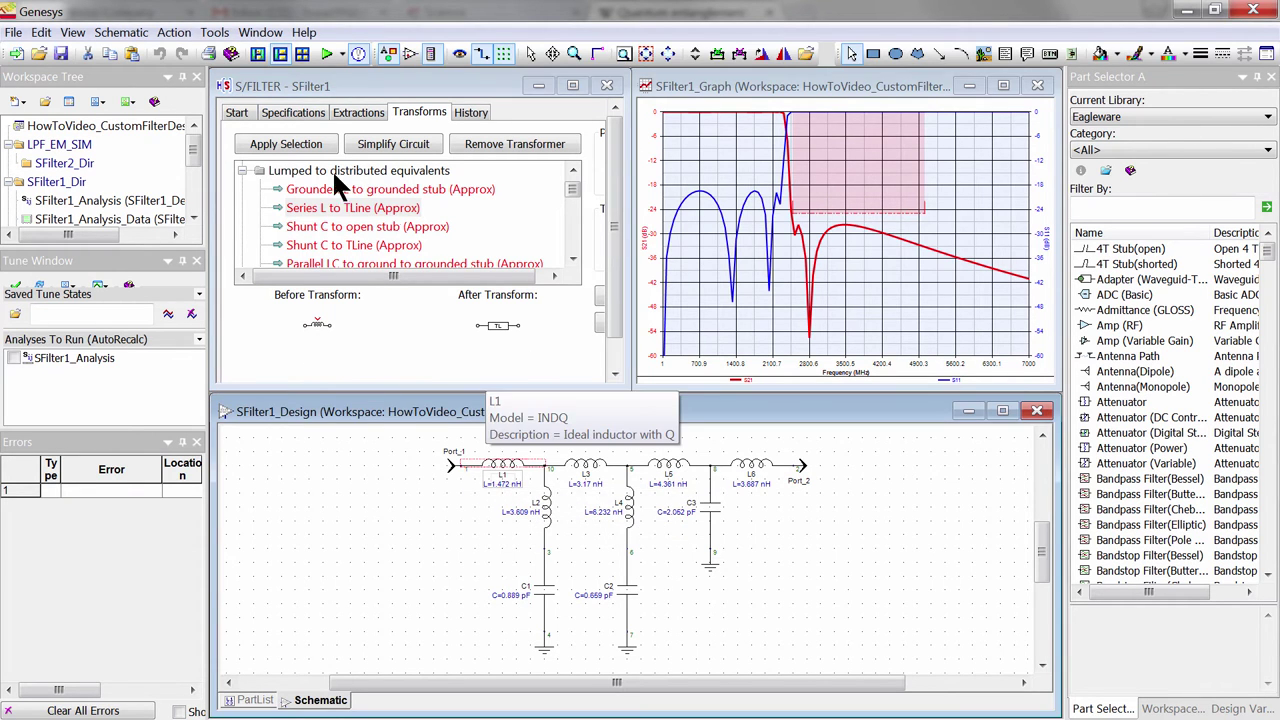
left_click(302, 147)
key("Return")
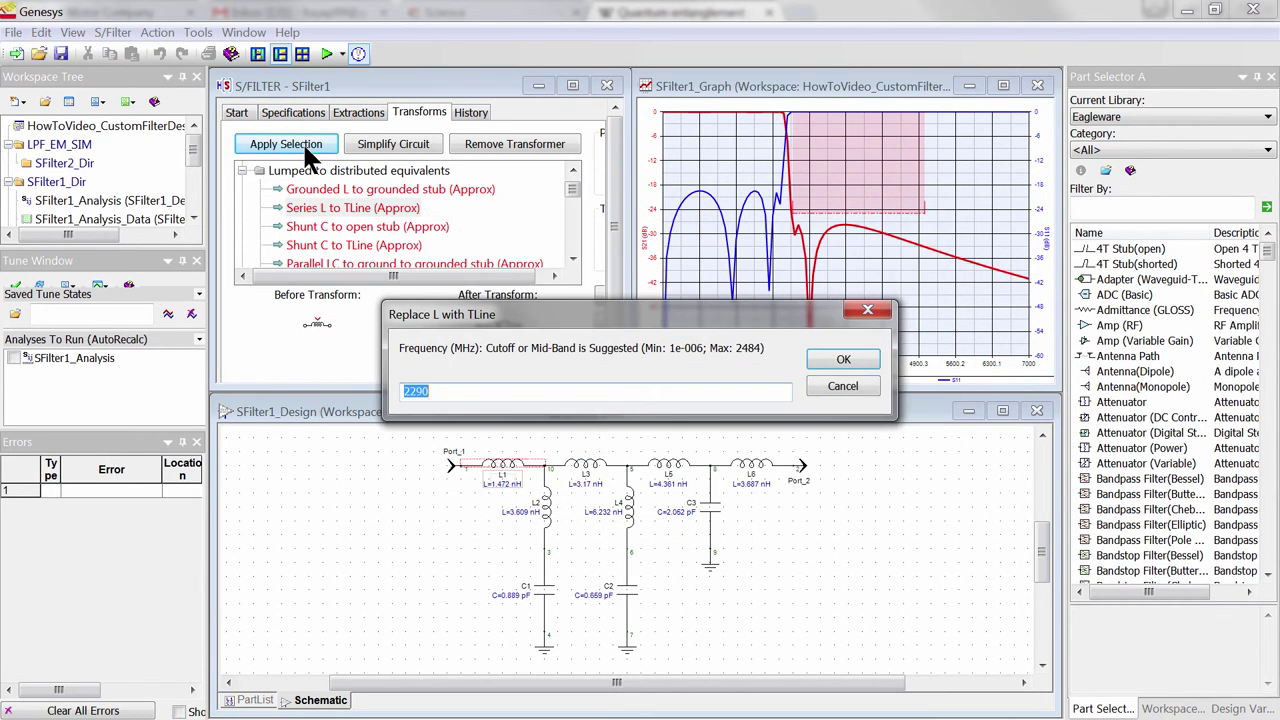
key("Return")
type("120")
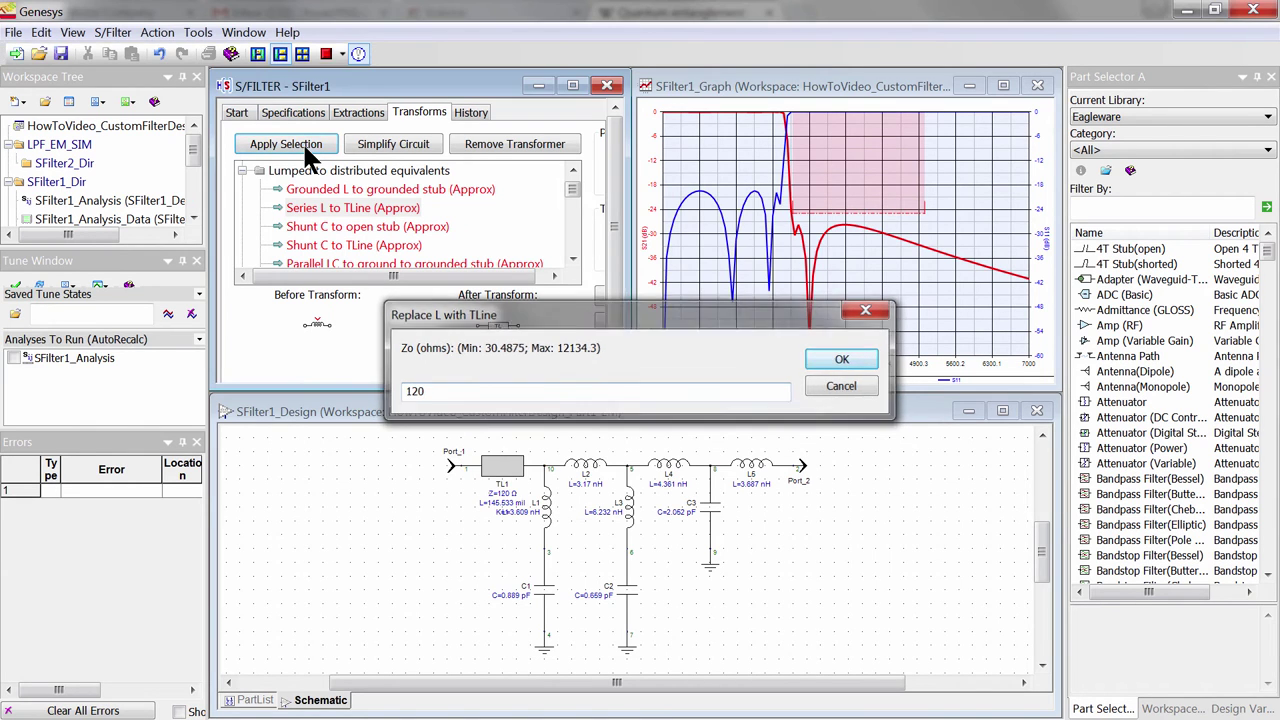
key("Return")
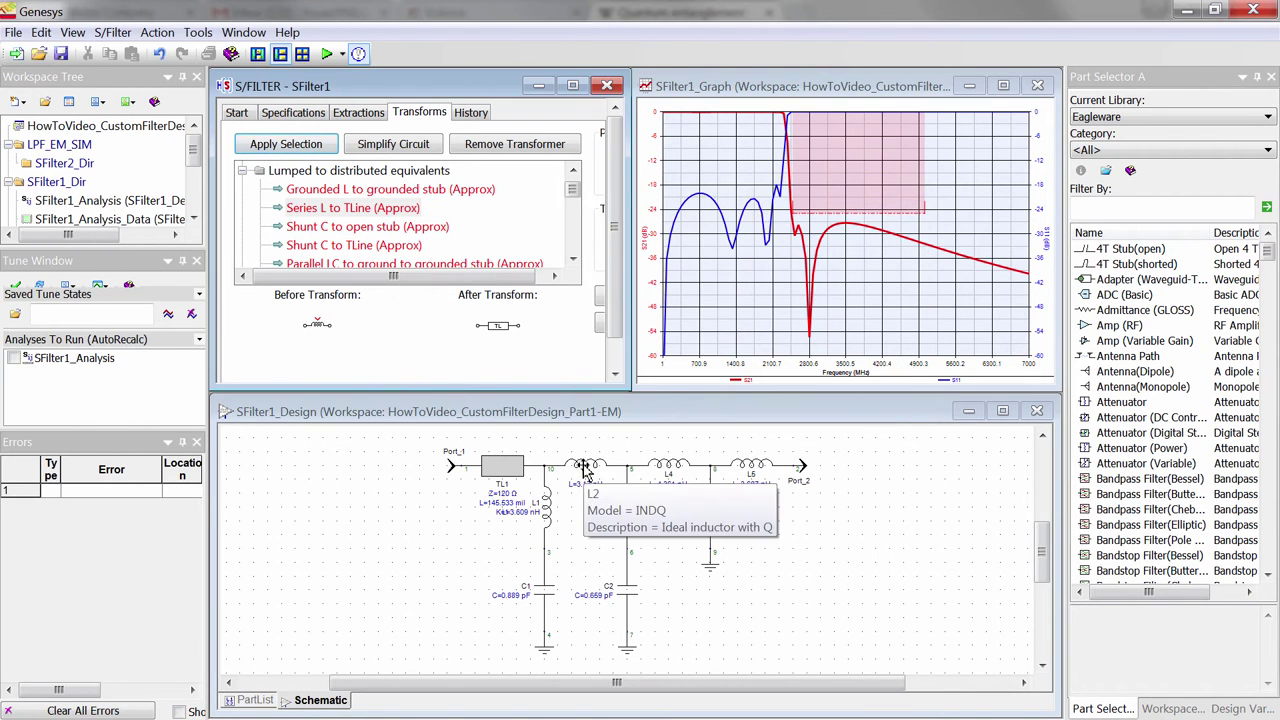
Convert series inductors L2 and L3 to 120 Ω transmission lines.
left_click(587, 464)
left_click(290, 144)
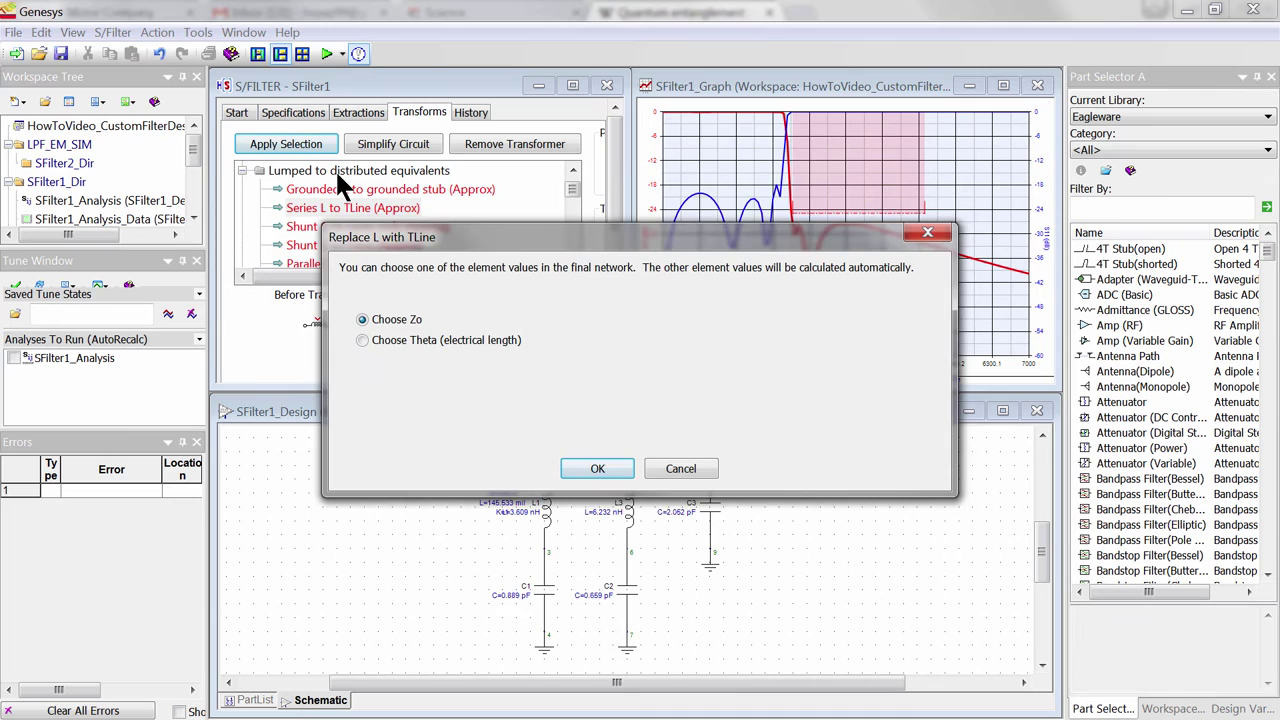
key("Return")
key("Return")
type("120")
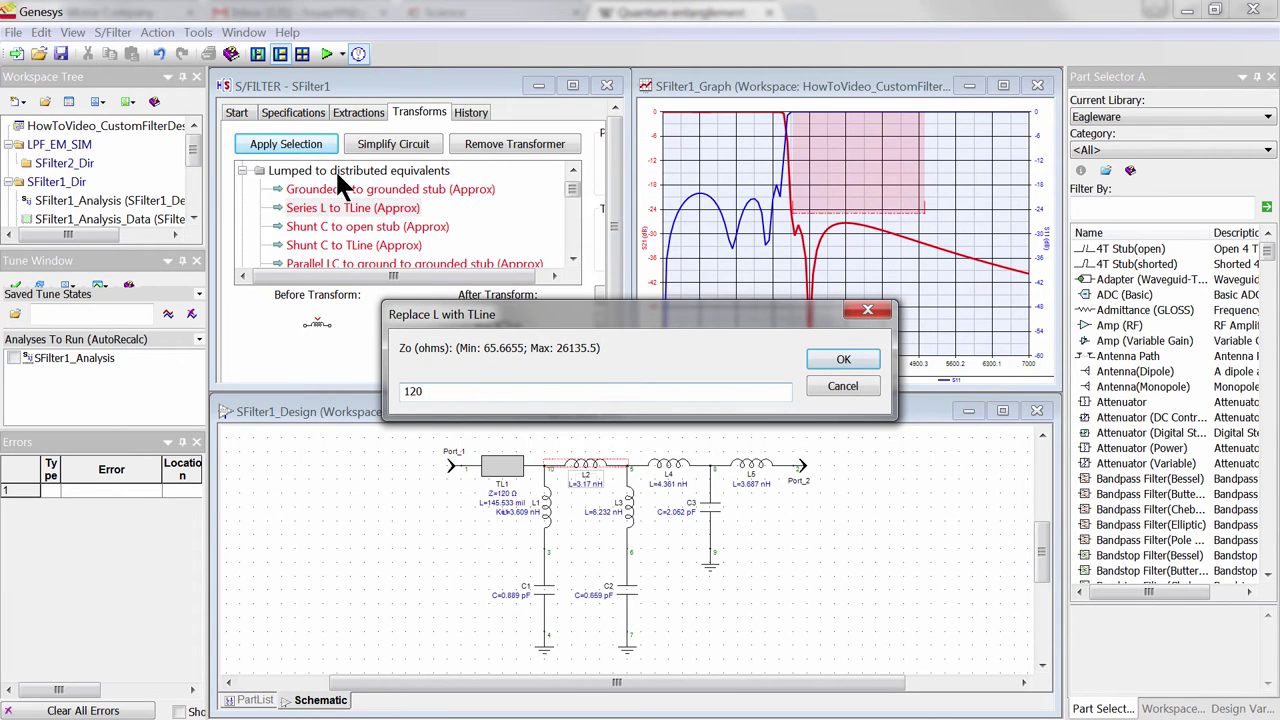
key("Return")
key("Return")
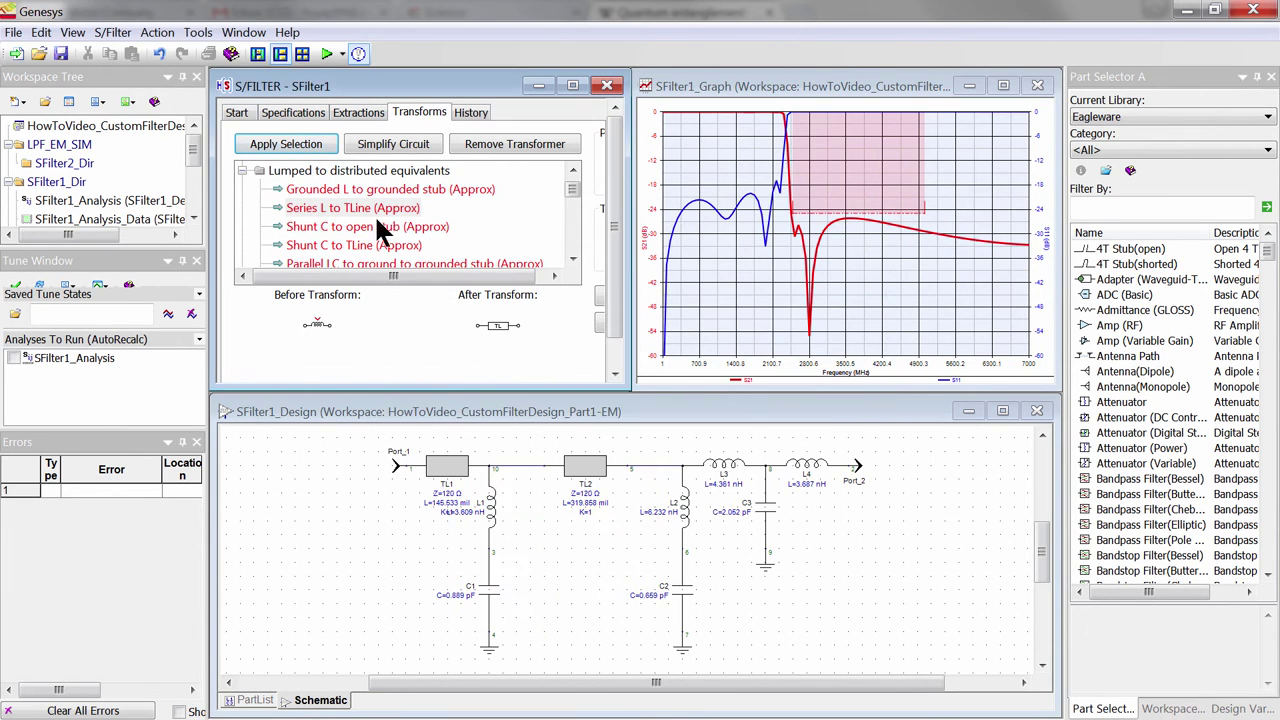
left_click(734, 474)
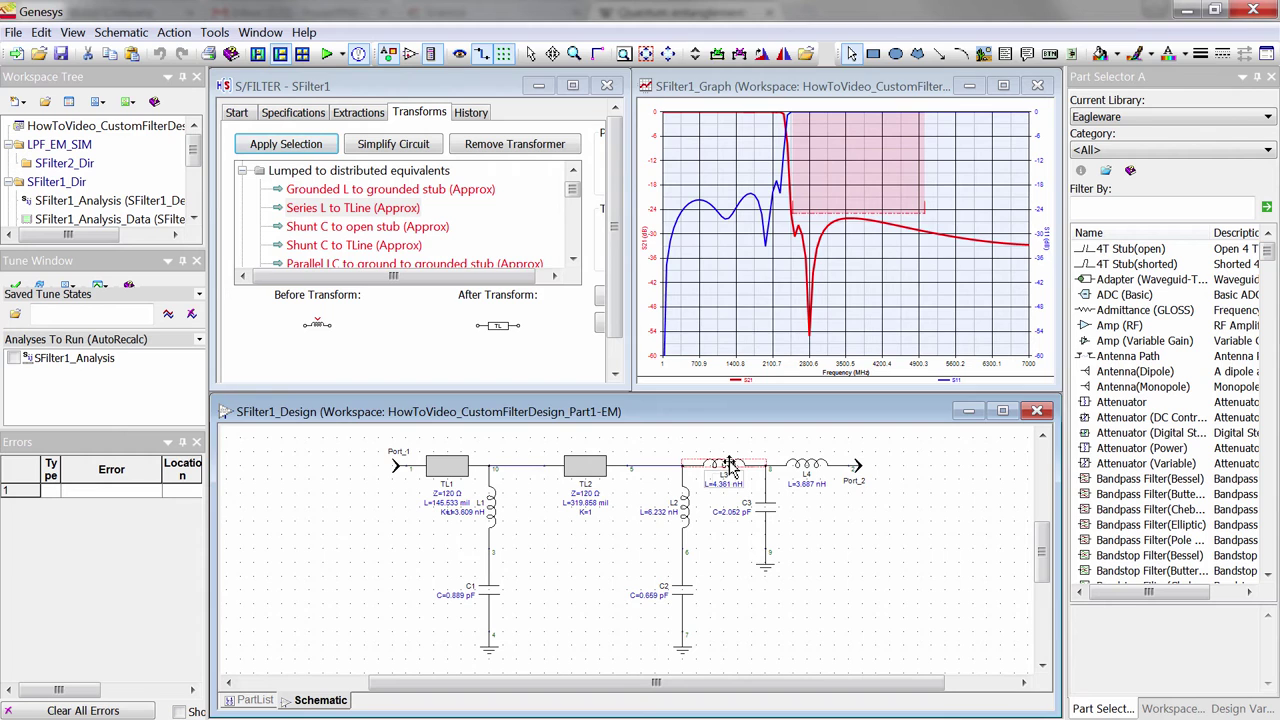
left_click(298, 146)
key("Return")
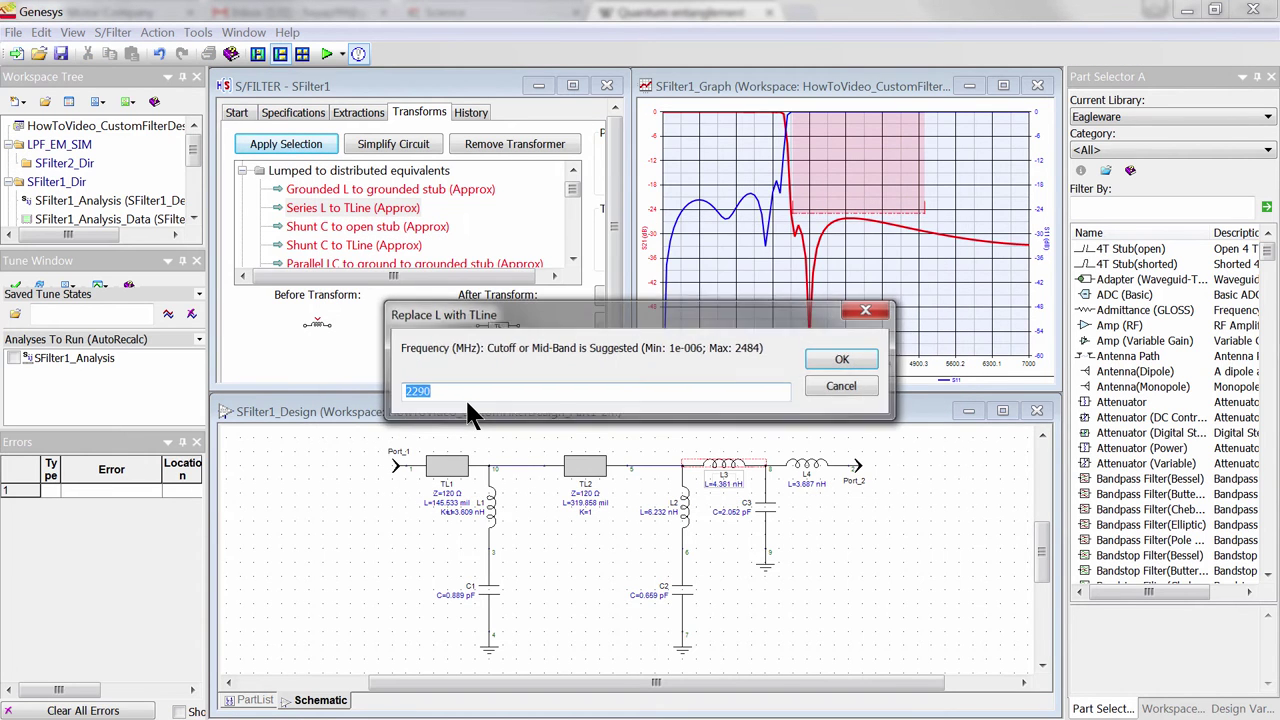
key("Return")
type("120")
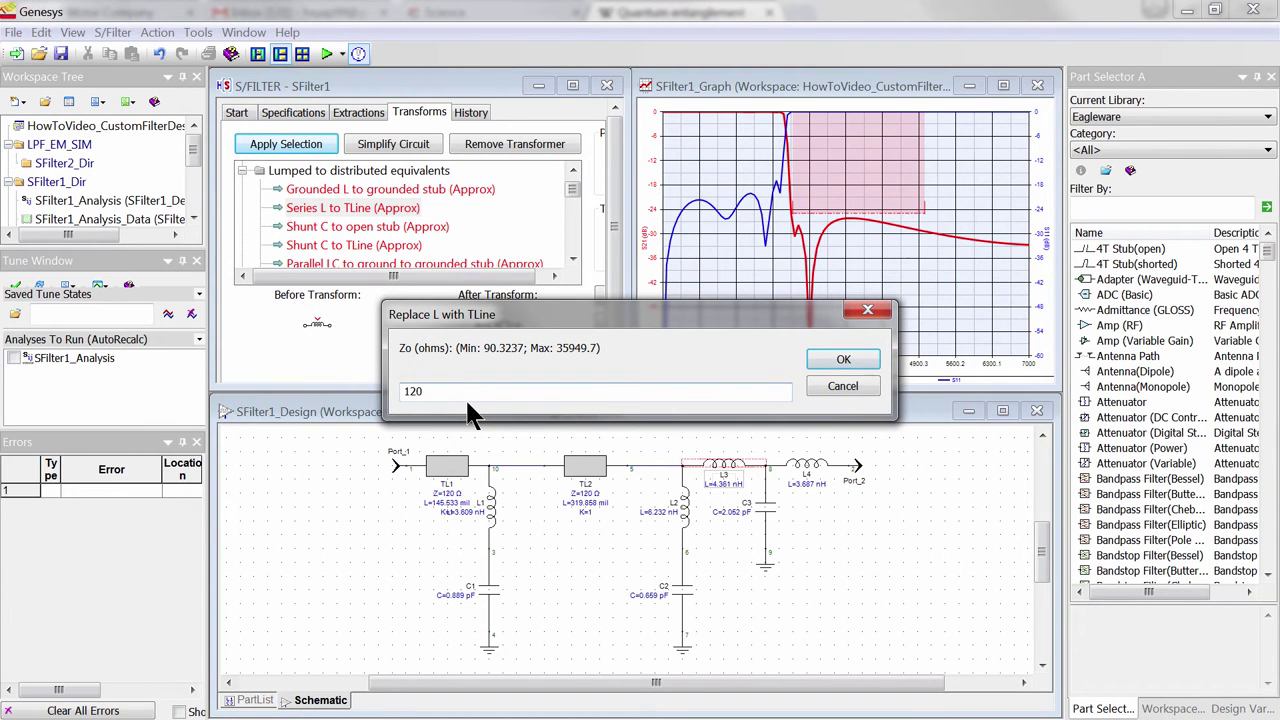
key("Return")
Convert series inductor L4 to the 120 Ω transmission line TL4.
left_click(872, 466)
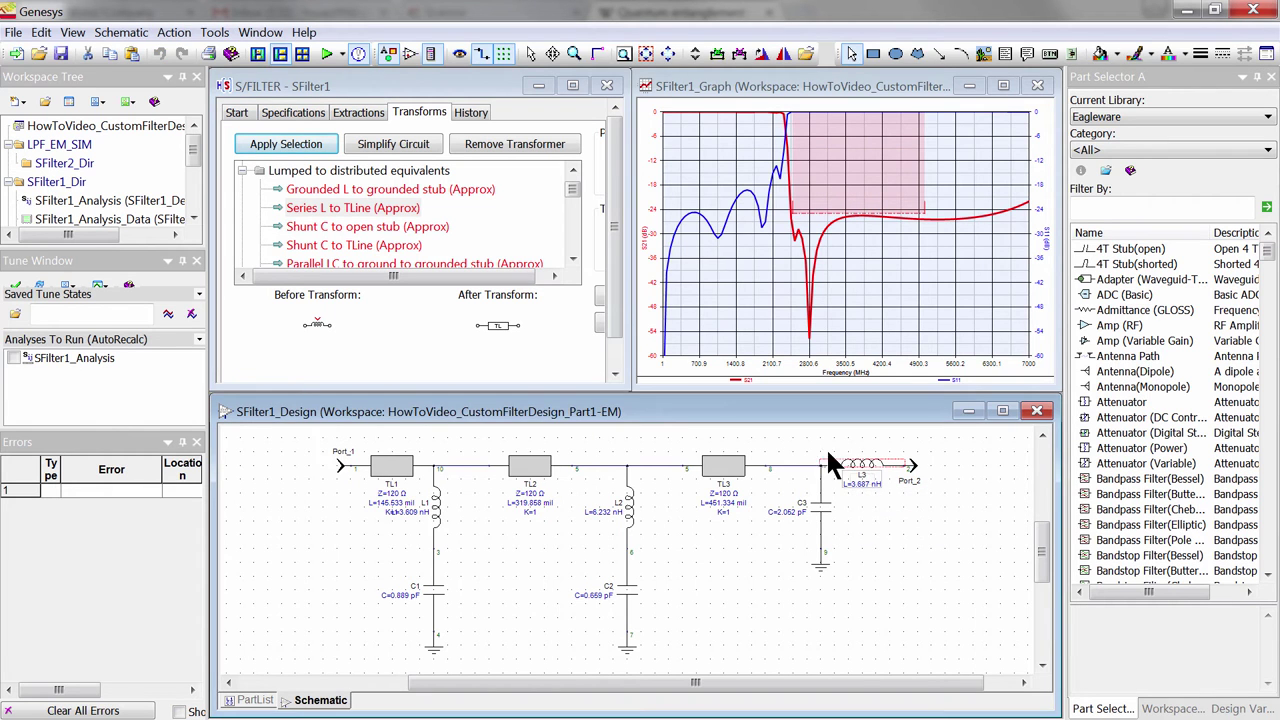
left_click(309, 140)
key("Return")
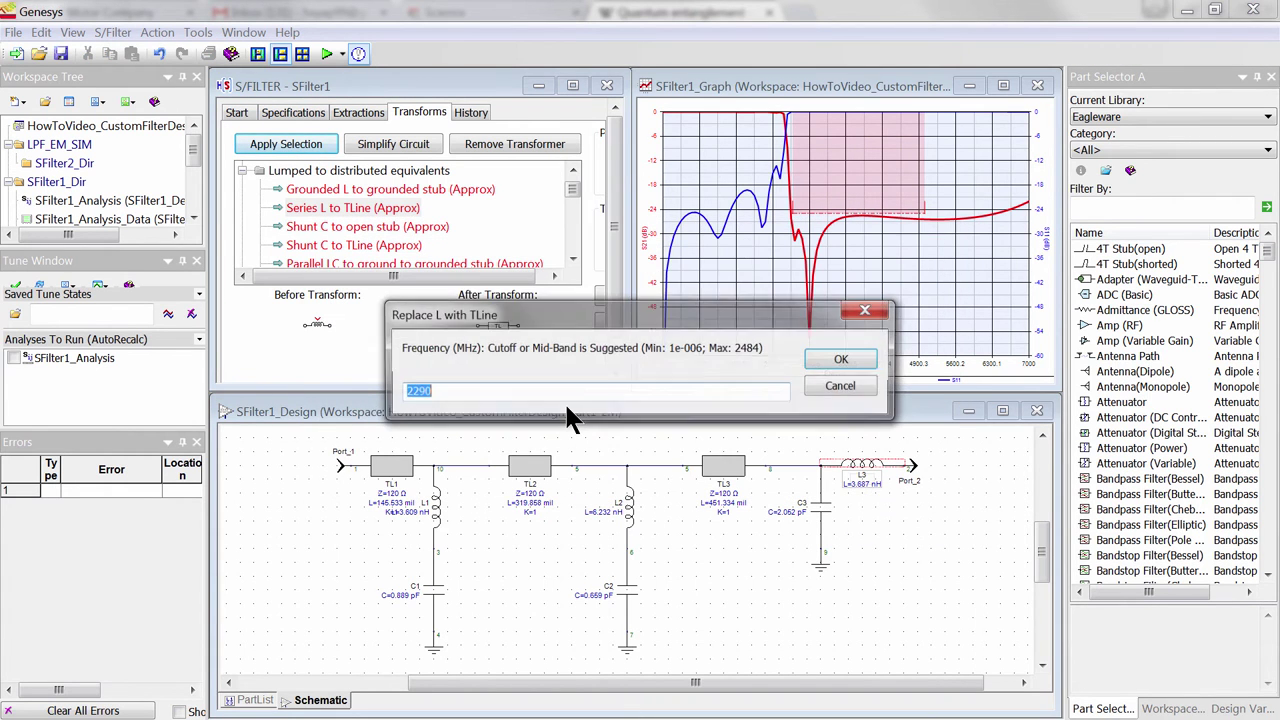
key("Return")
type("120")
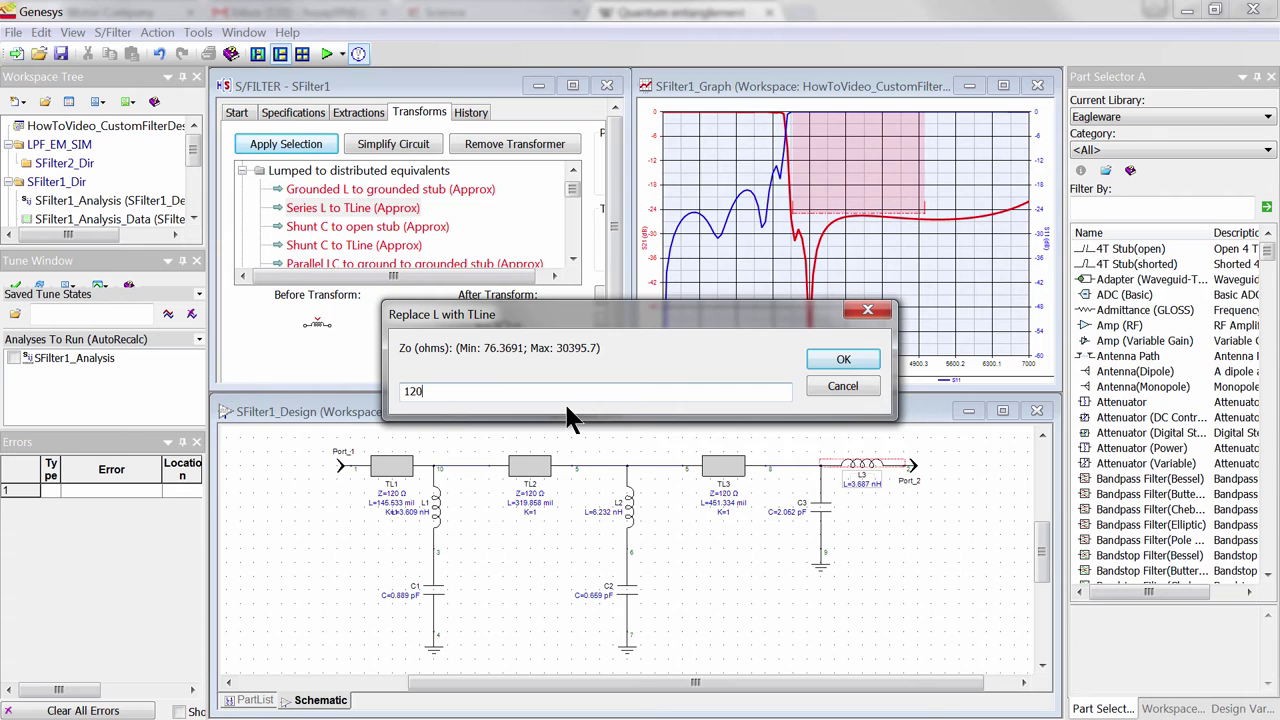
key("Return")
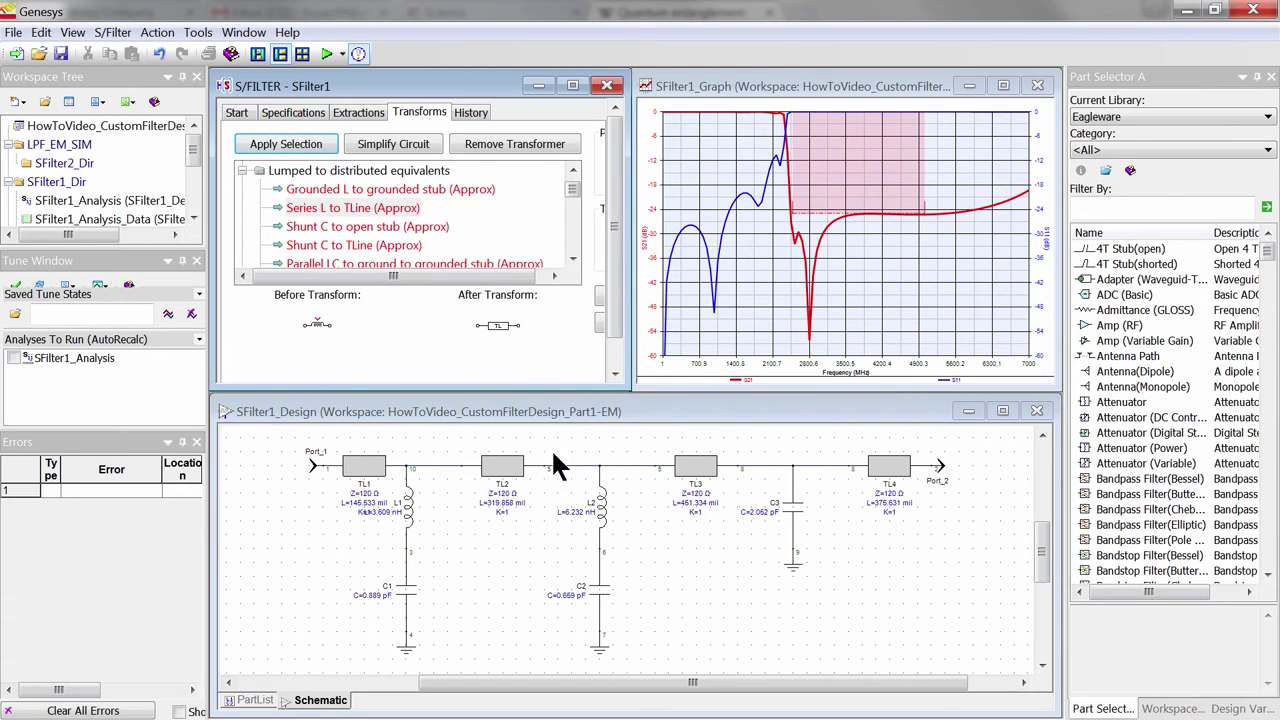
Turn both shunt series-LC branches into open stubs with the Series LC to open stub transform.
left_click(411, 510)
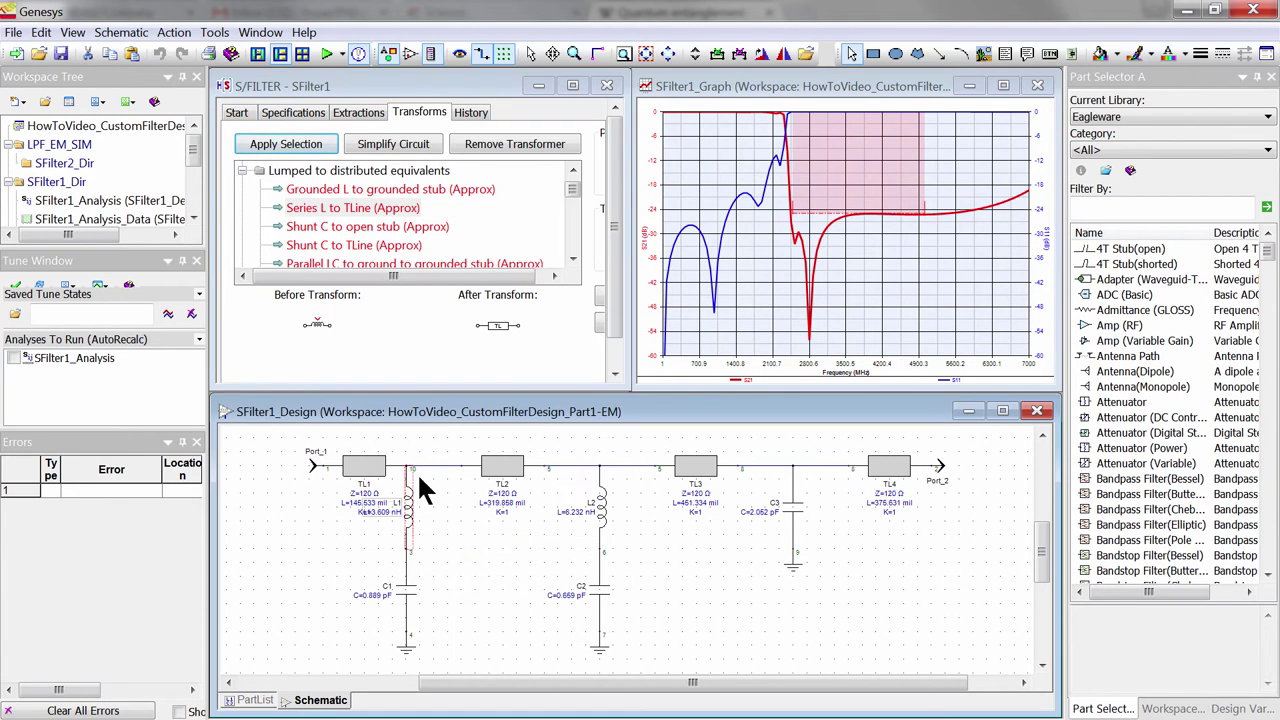
left_click(573, 259)
left_click(573, 259)
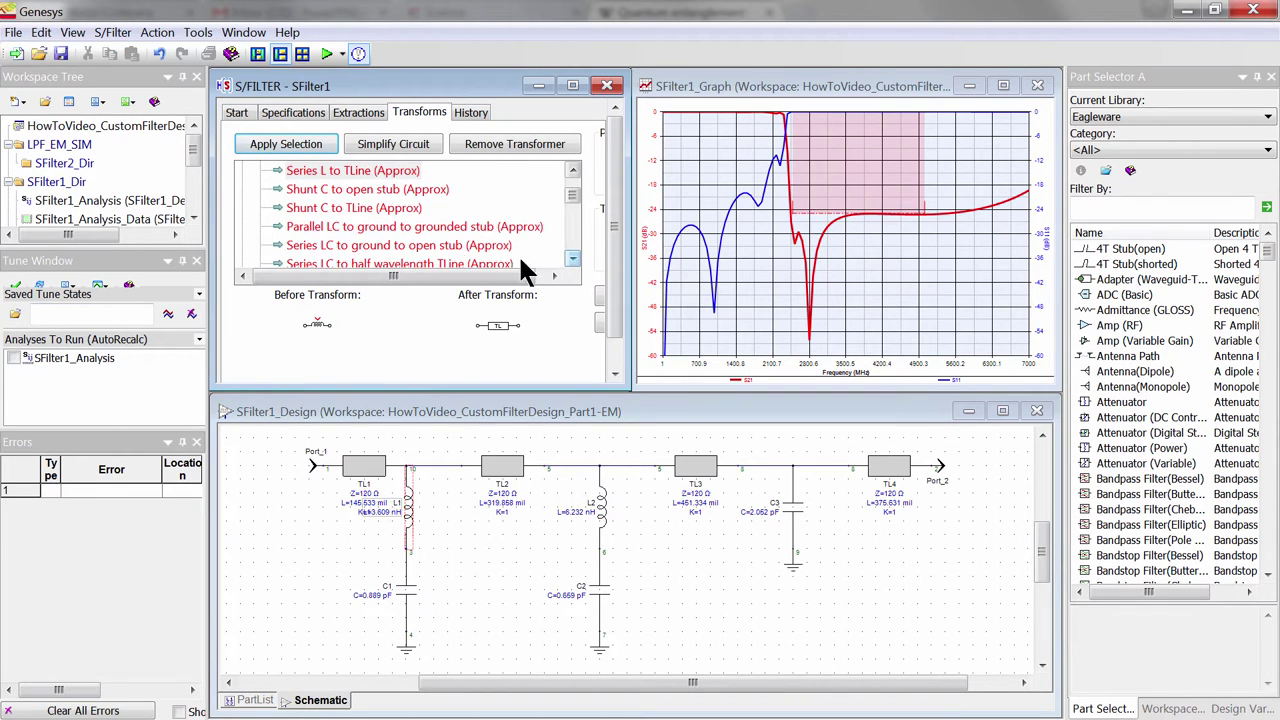
left_click(415, 249)
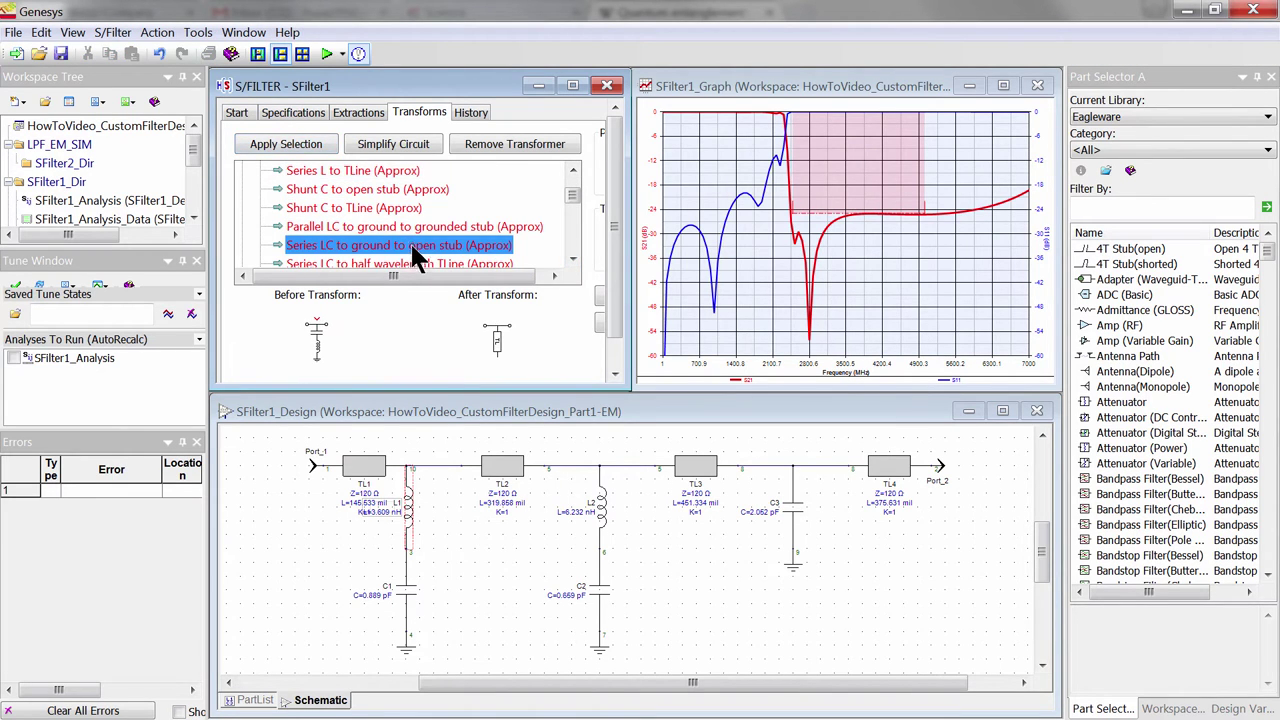
left_click(308, 148)
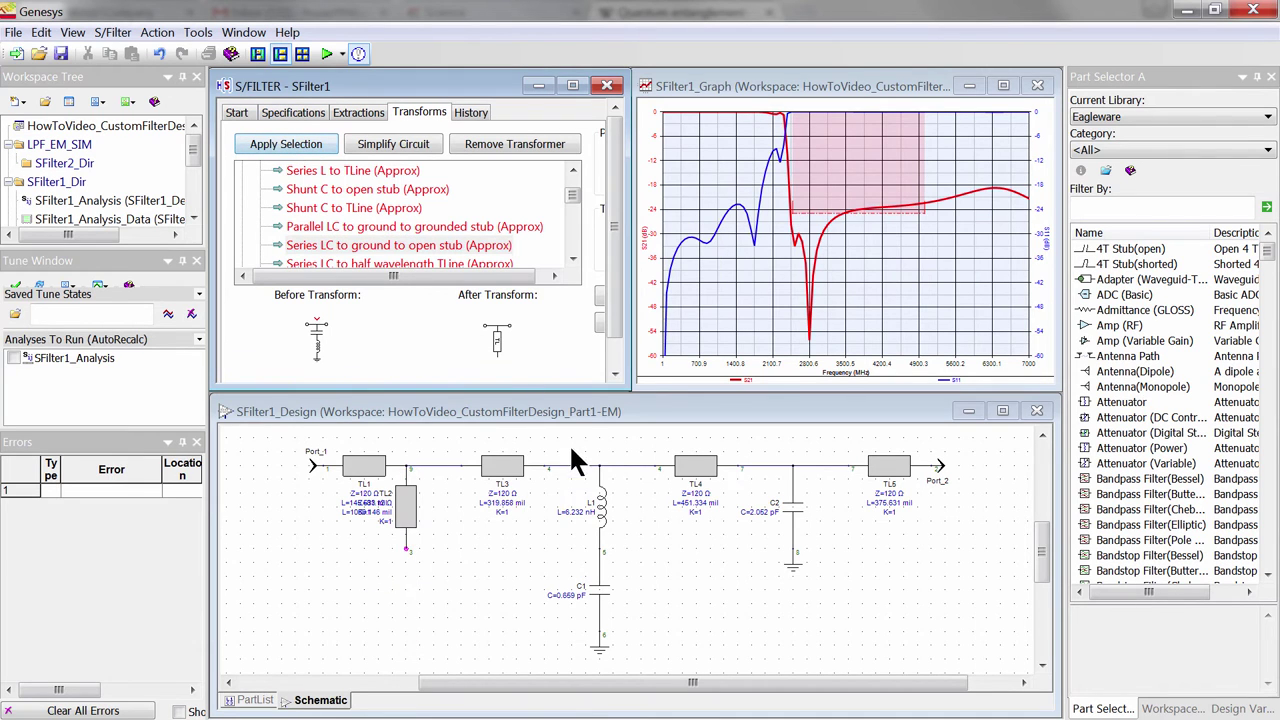
left_click(599, 505)
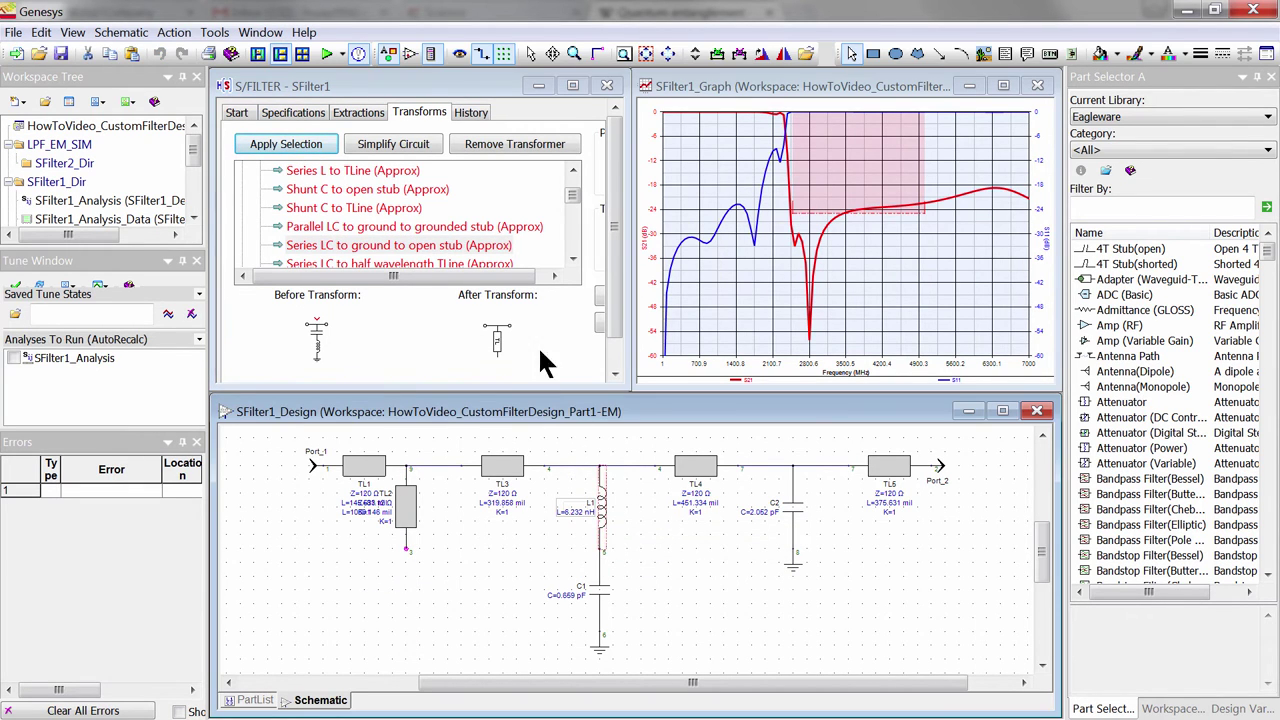
left_click(306, 150)
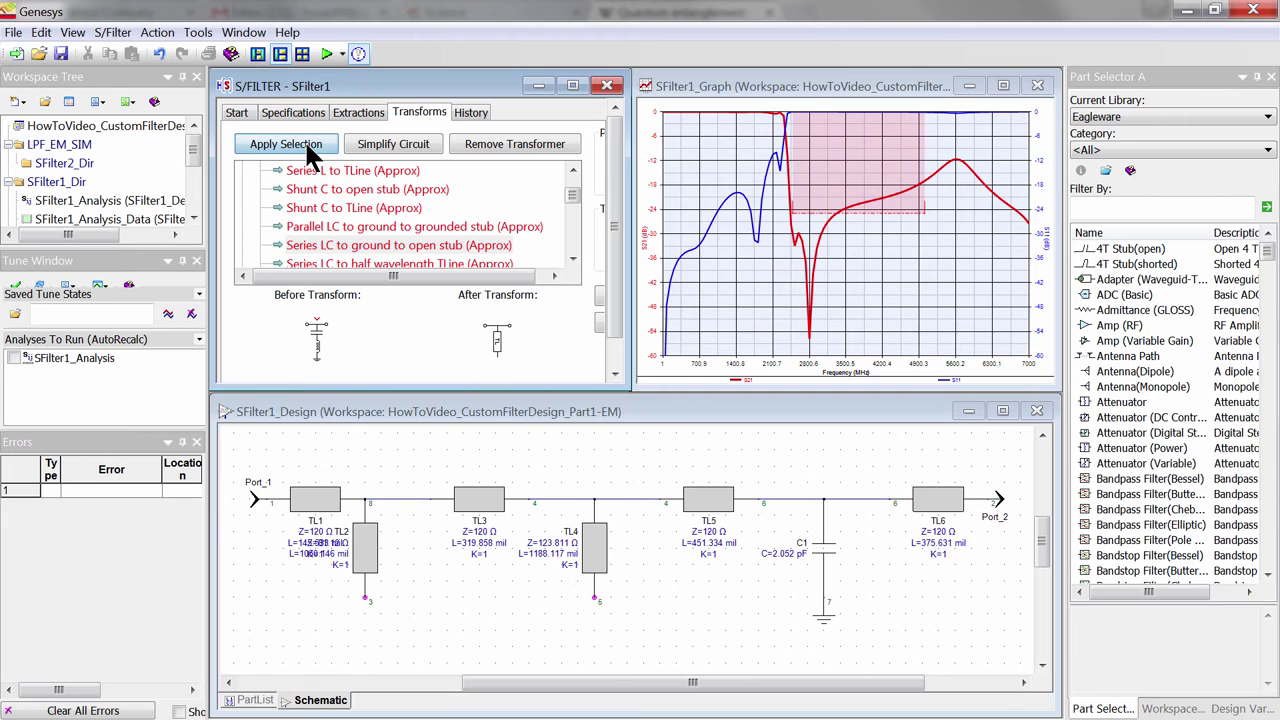
Convert shunt capacitor C1 into a 25 Ω open stub at 2290 MHz.
left_click(822, 553)
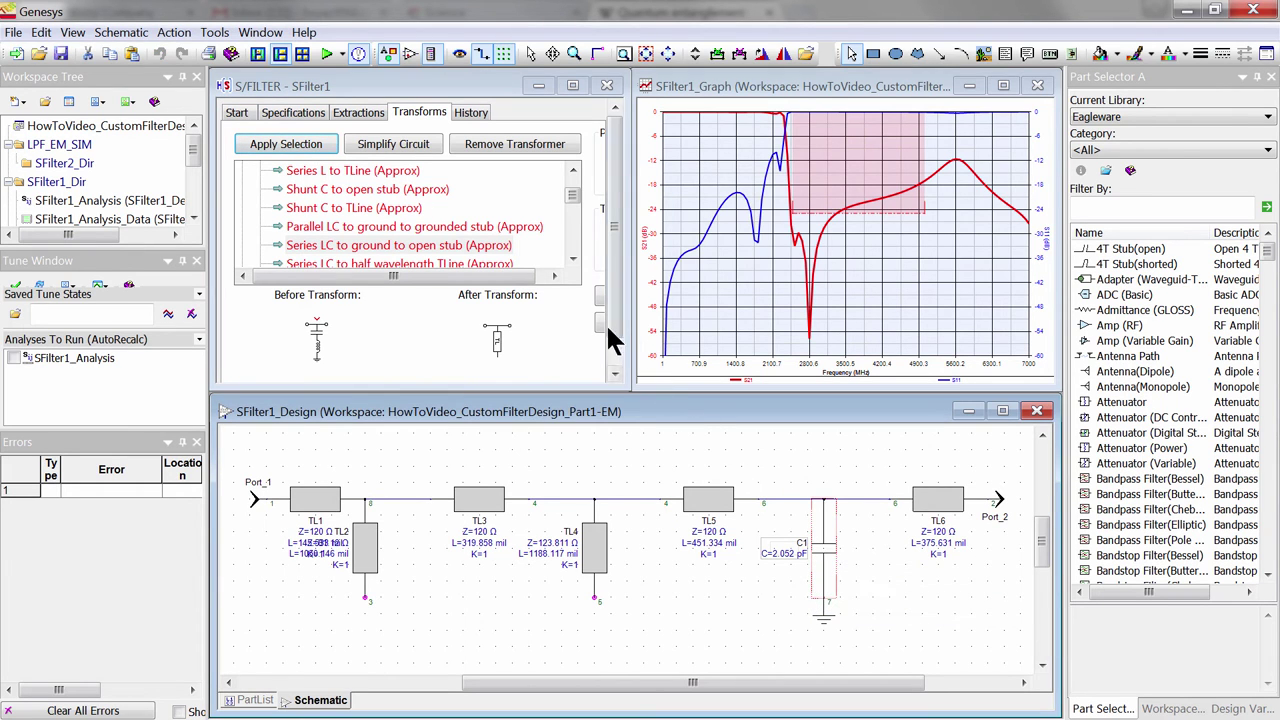
left_click(372, 196)
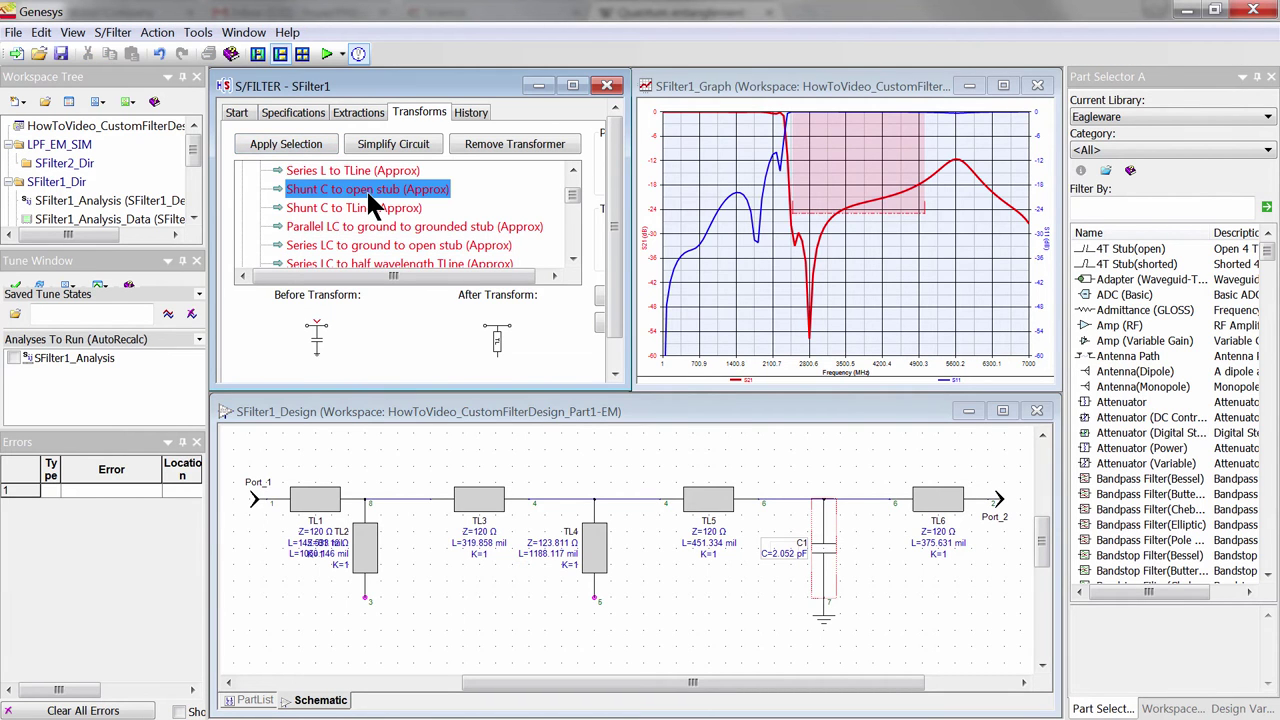
left_click(295, 148)
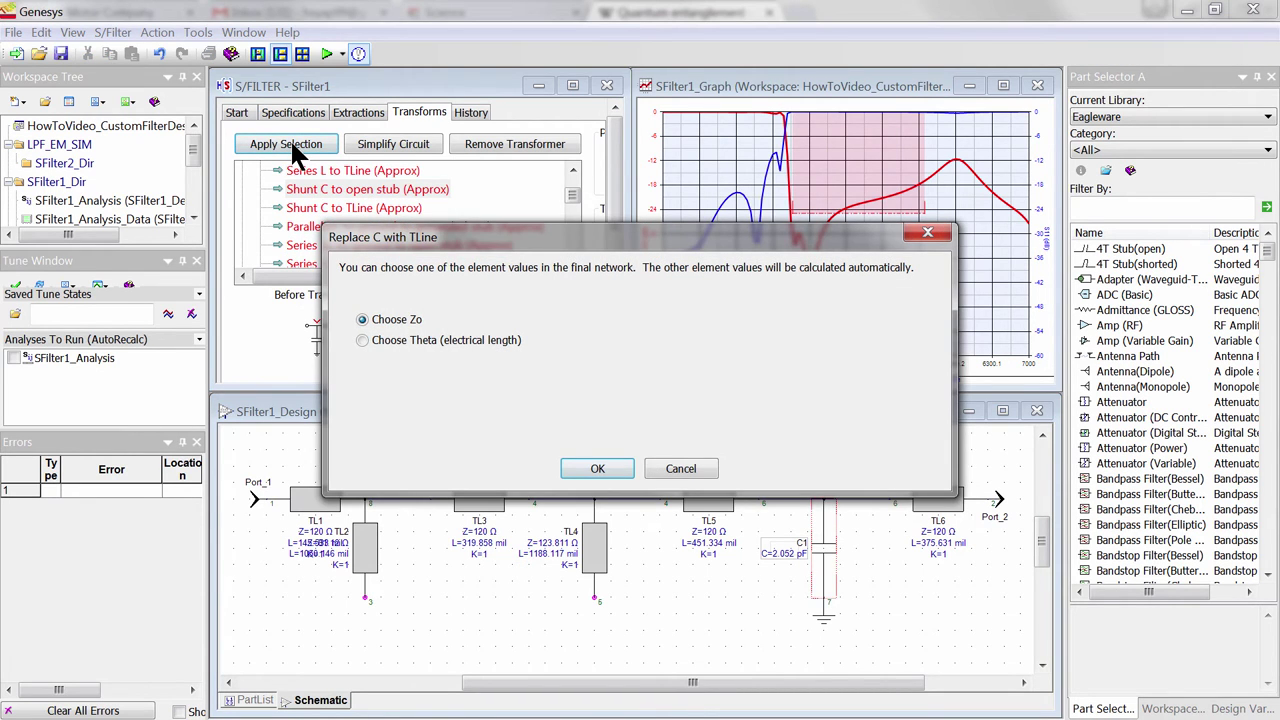
key("Return")
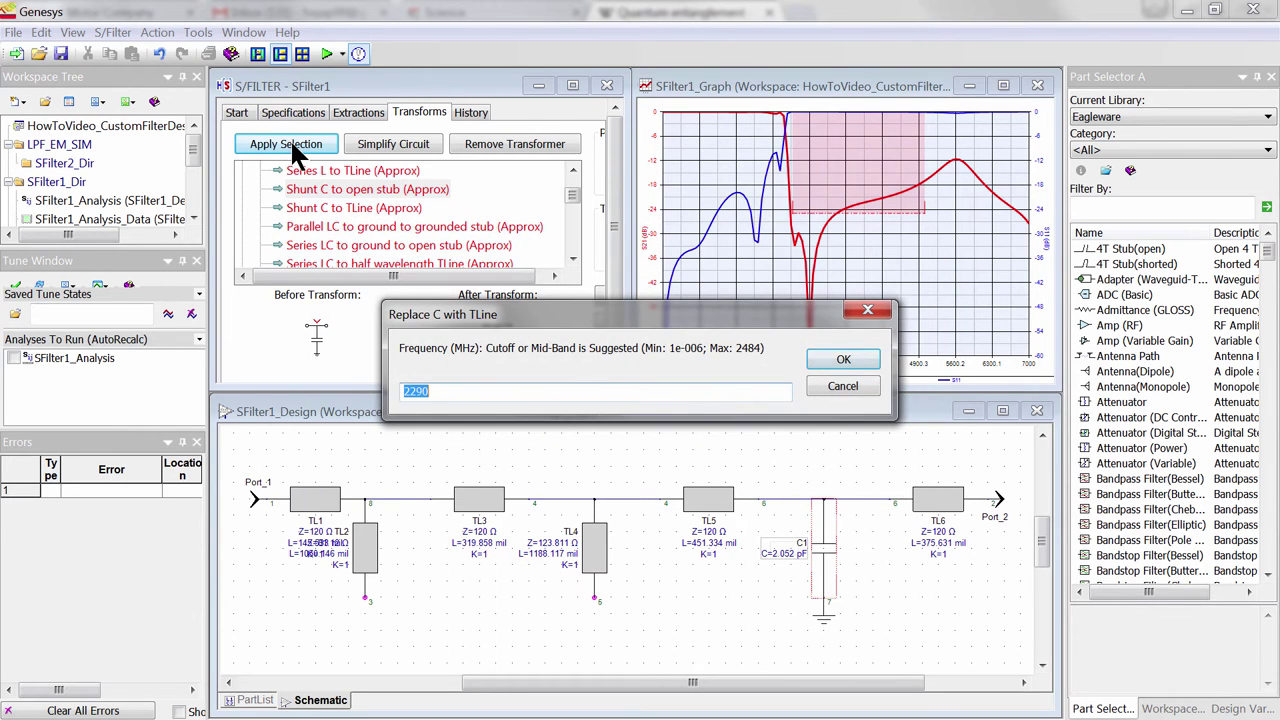
key("Return")
type("2")
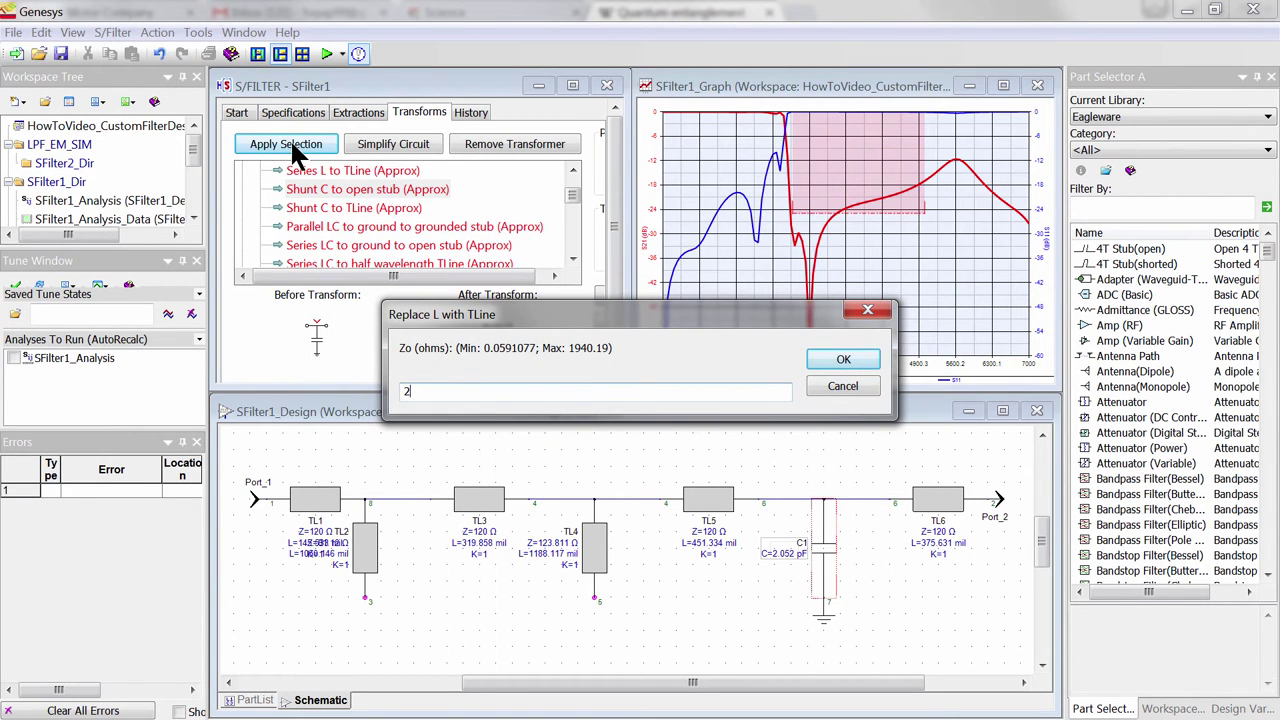
type("5")
key("Return")
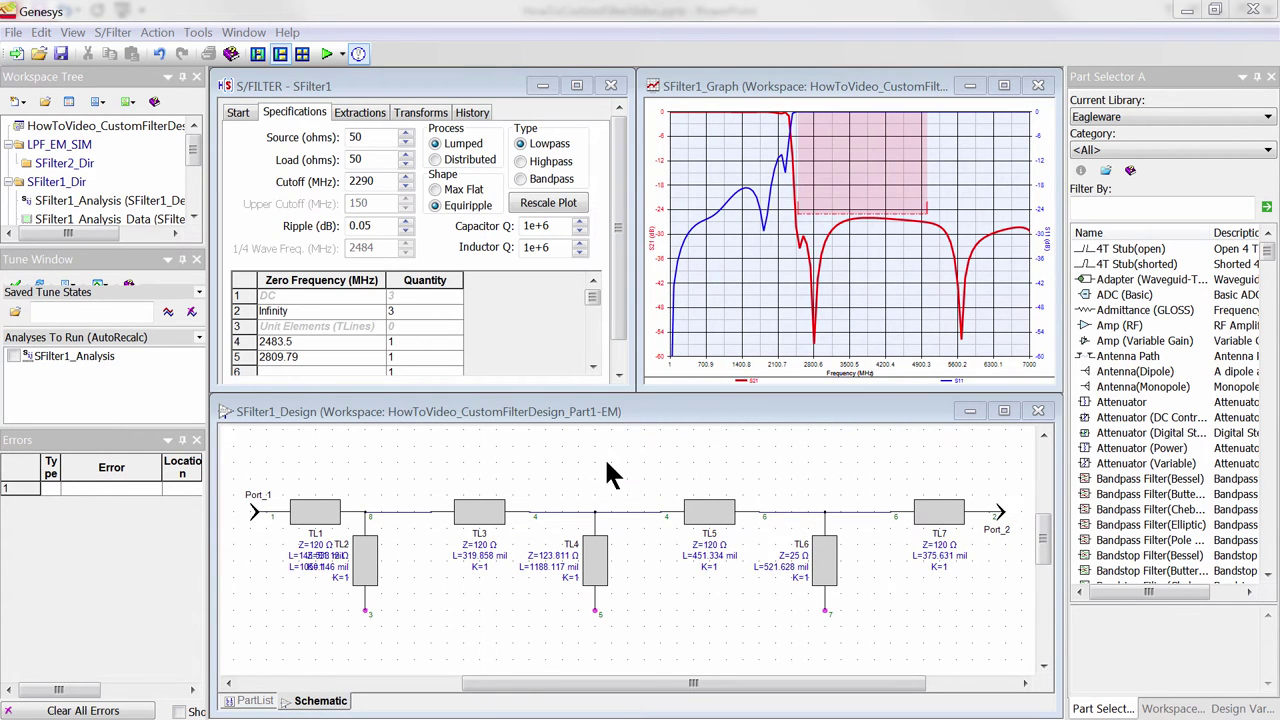
Convert the schematic's lines to microstrip using a Rogers substrate from the library.
left_click(615, 452)
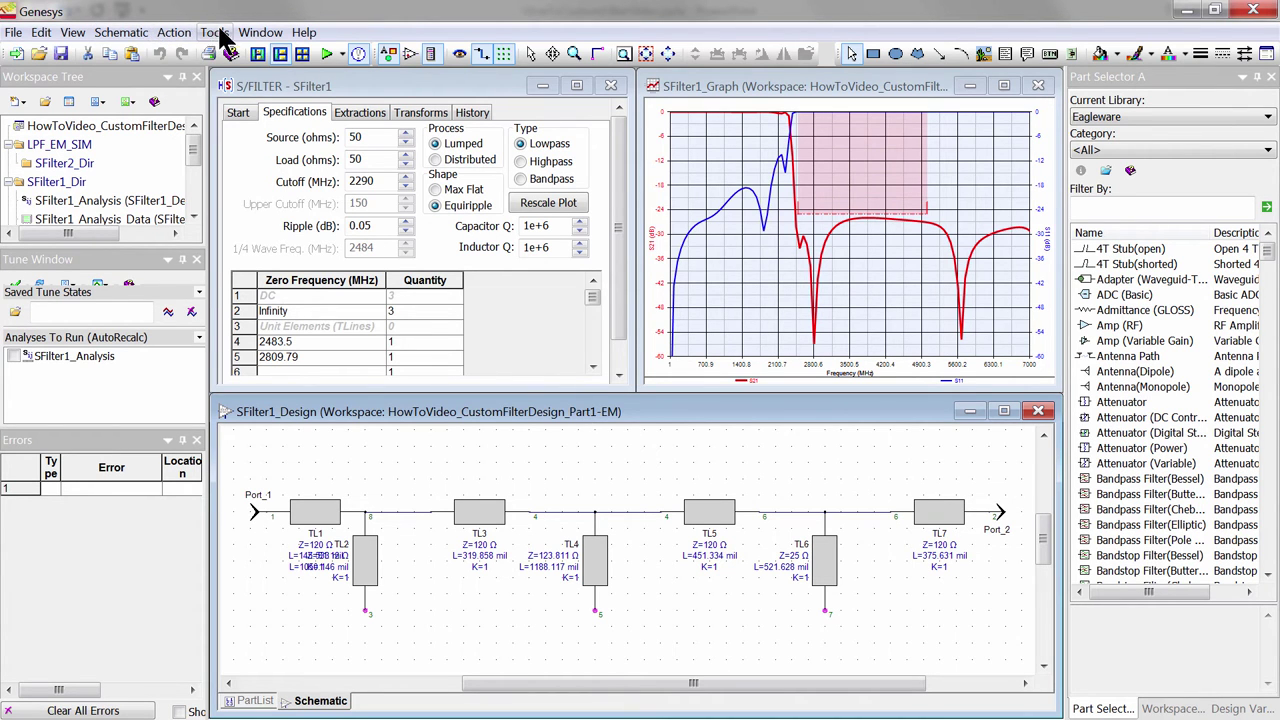
left_click(121, 32)
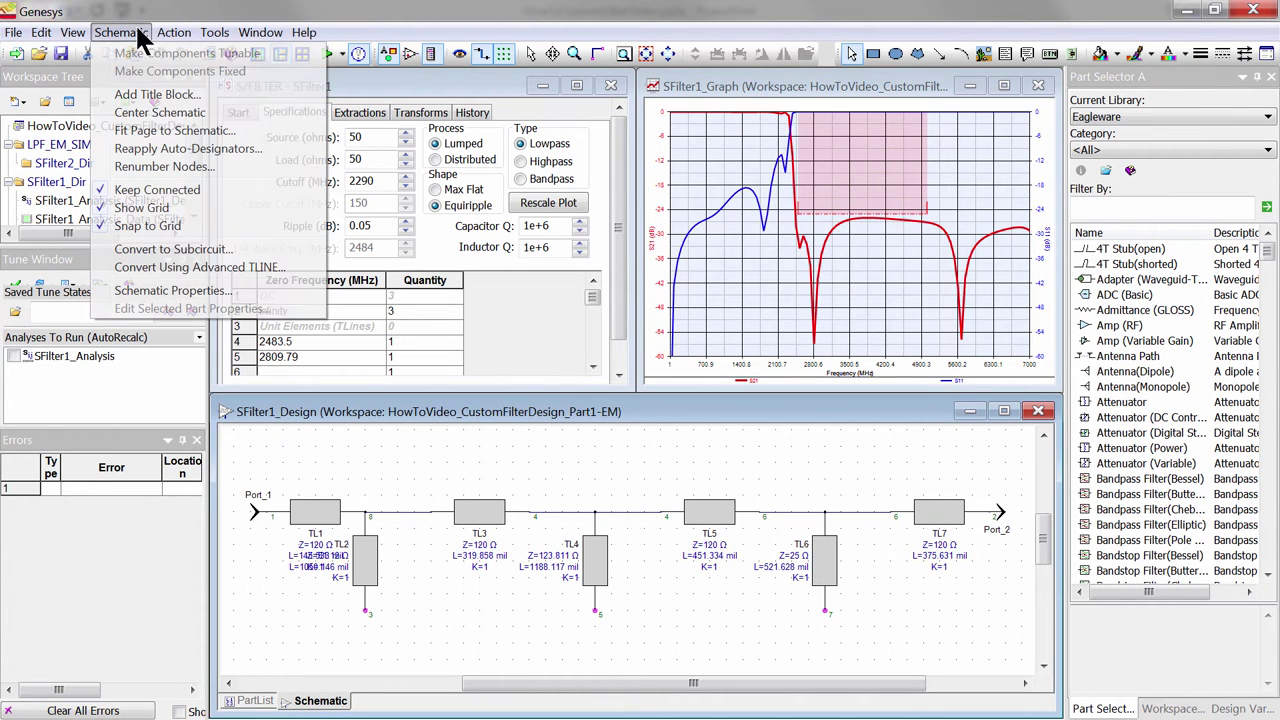
left_click(166, 266)
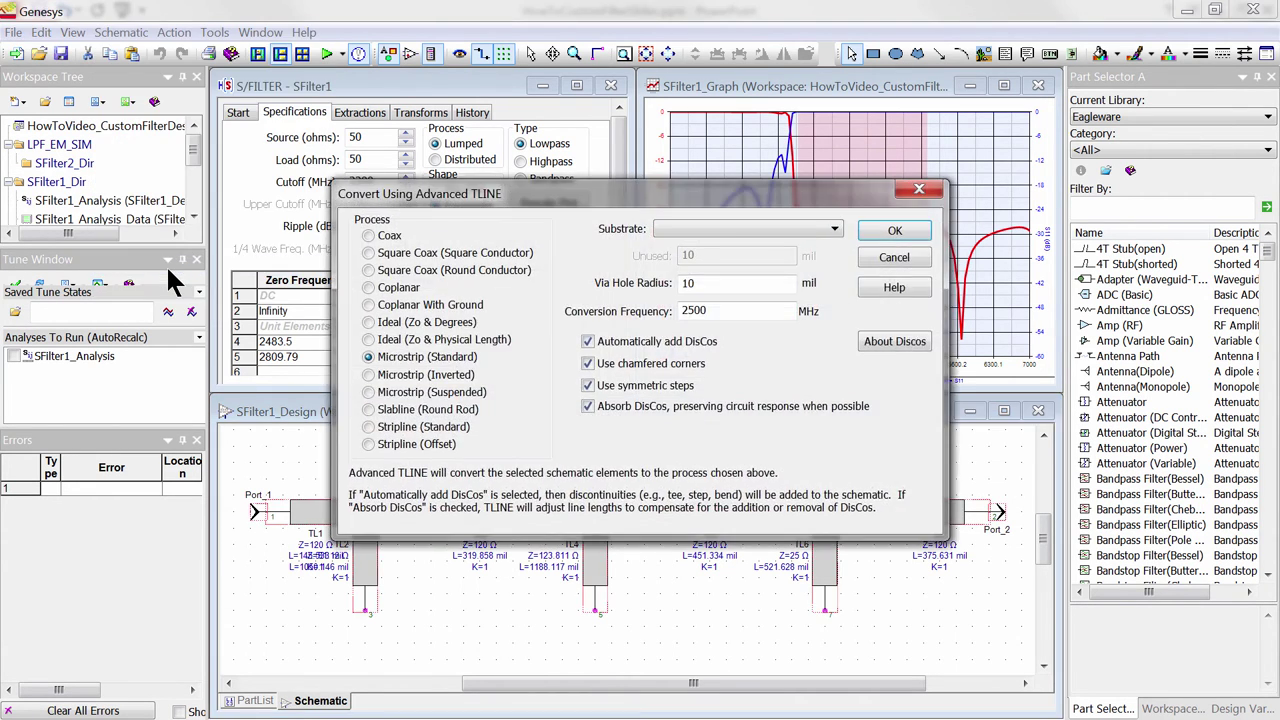
left_click(893, 230)
left_click(608, 420)
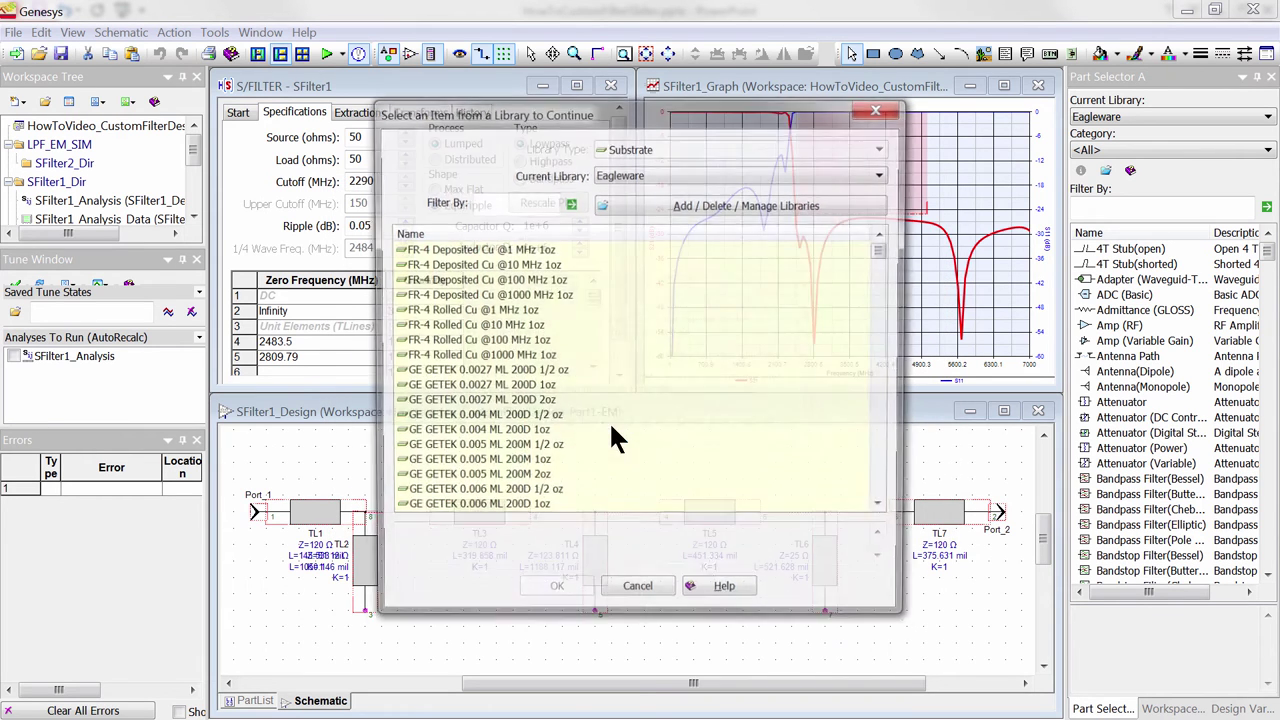
left_click(609, 421)
left_click(560, 585)
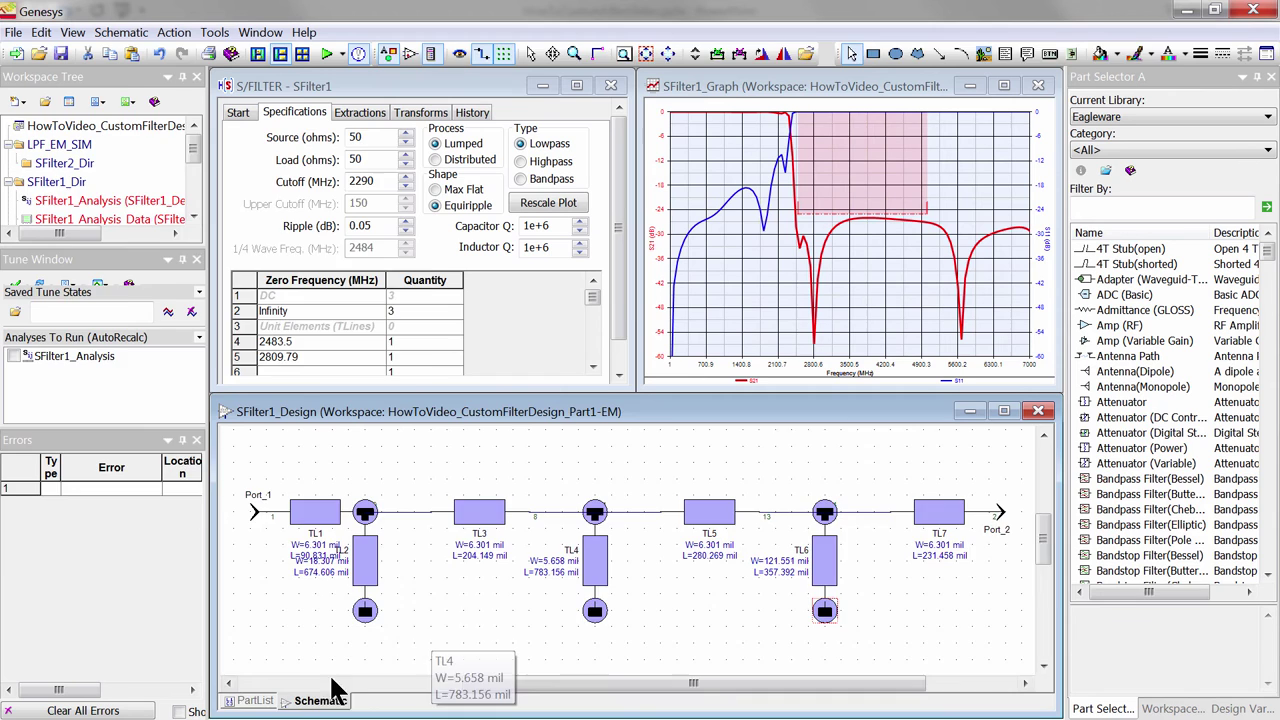
left_click(17, 125)
mouse_move(33, 176)
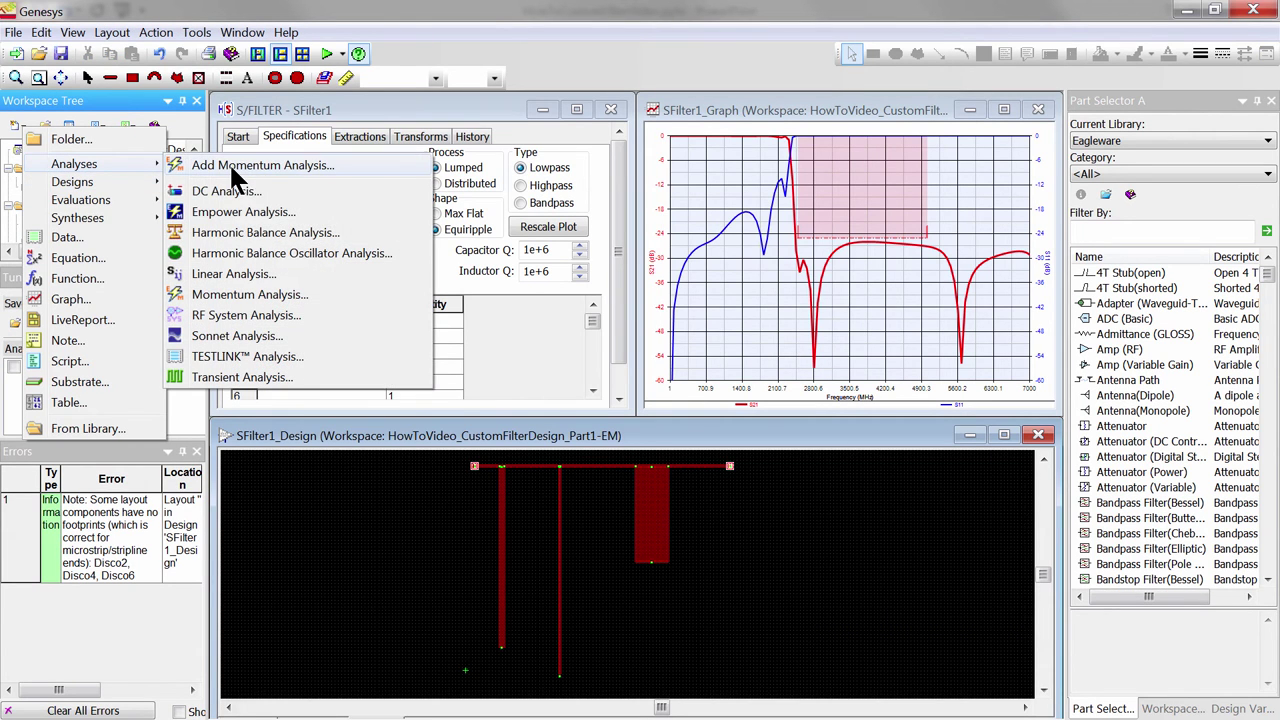
Add a Momentum EM analysis and run the simulation.
left_click(230, 163)
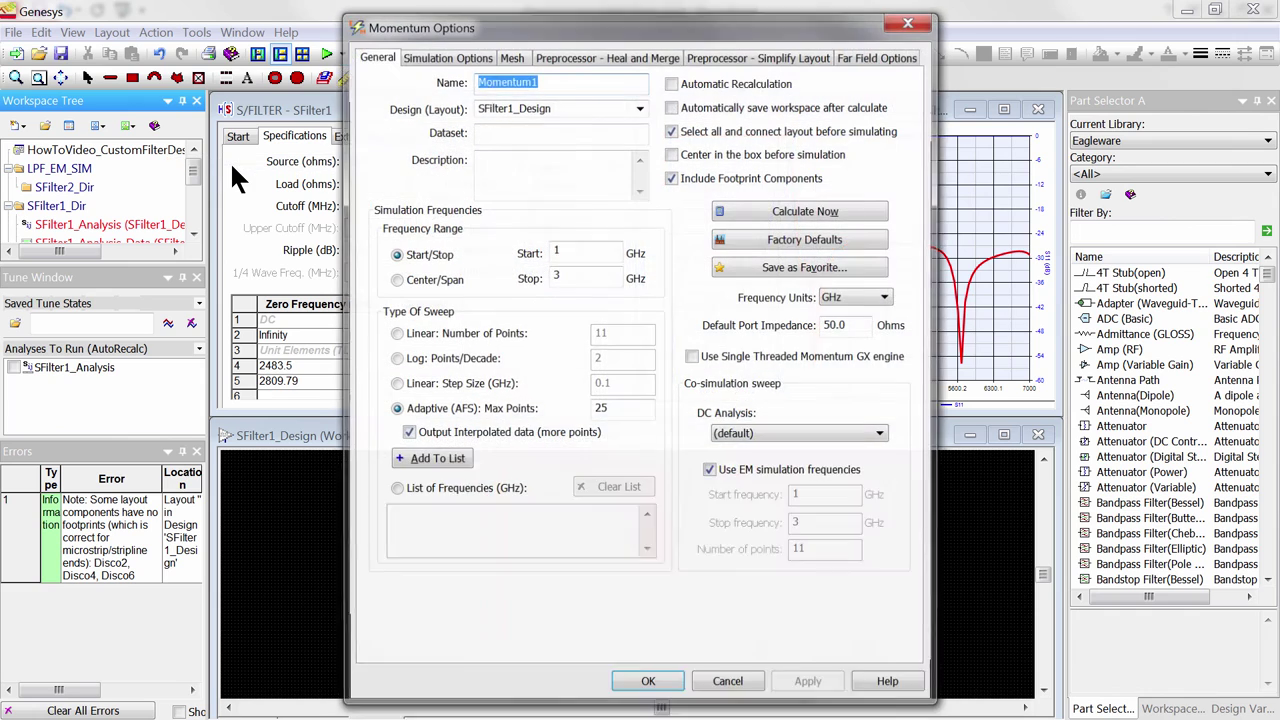
left_click(640, 110)
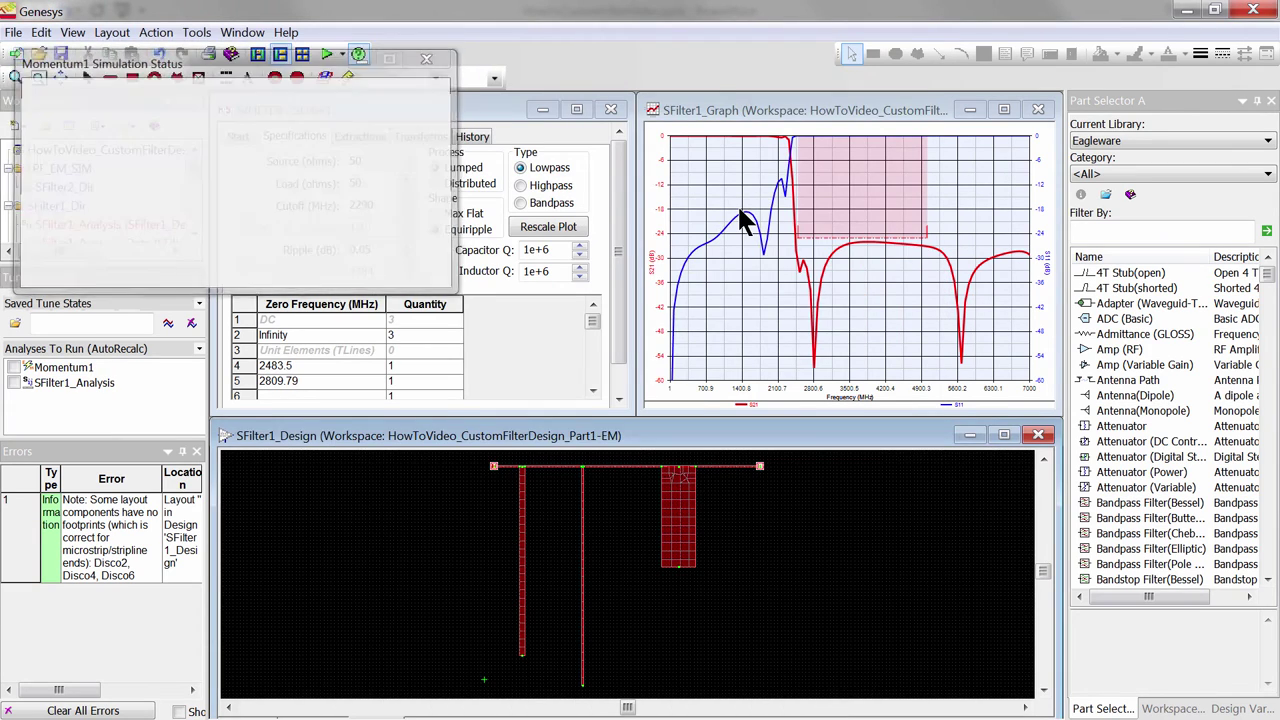
left_click(737, 204)
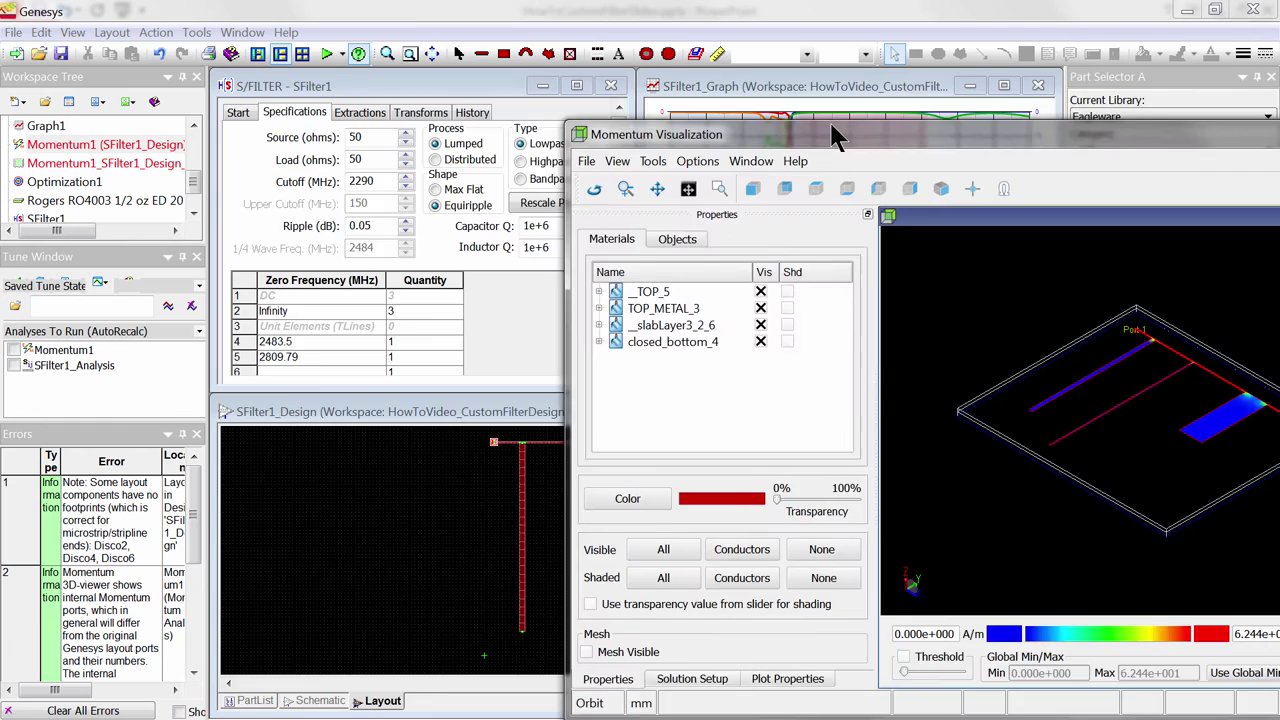
Inspect current densities from 1.799e7 Hz up to 5.447e9 Hz in Momentum Visualization.
left_click_drag(835, 135, 537, 82)
left_click(268, 623)
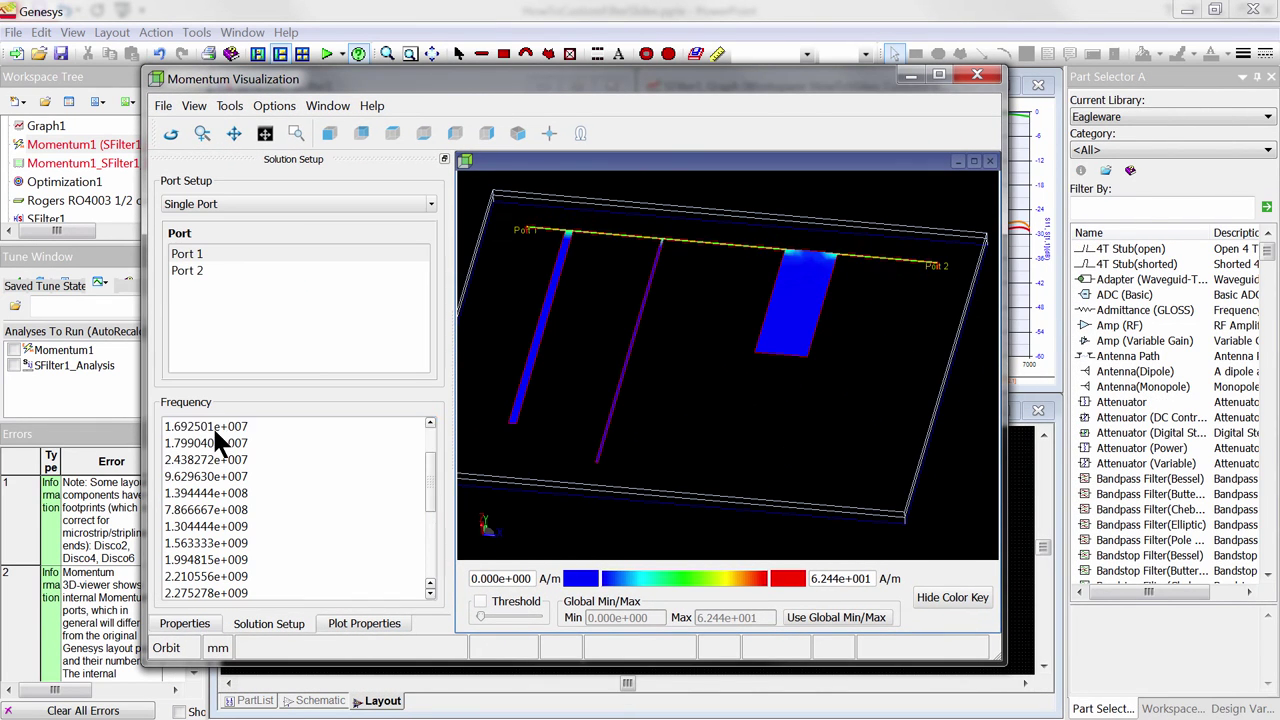
left_click(215, 443)
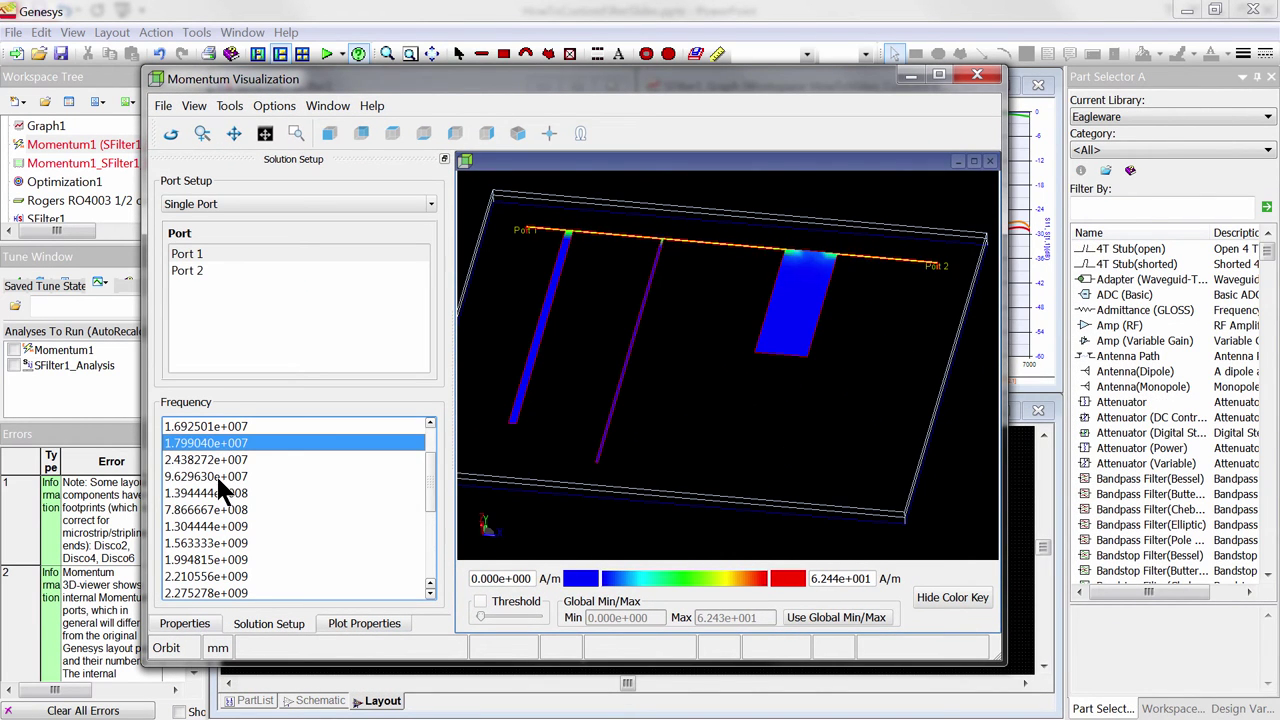
left_click(215, 475)
left_click(218, 507)
left_click_drag(424, 473, 425, 518)
left_click(215, 559)
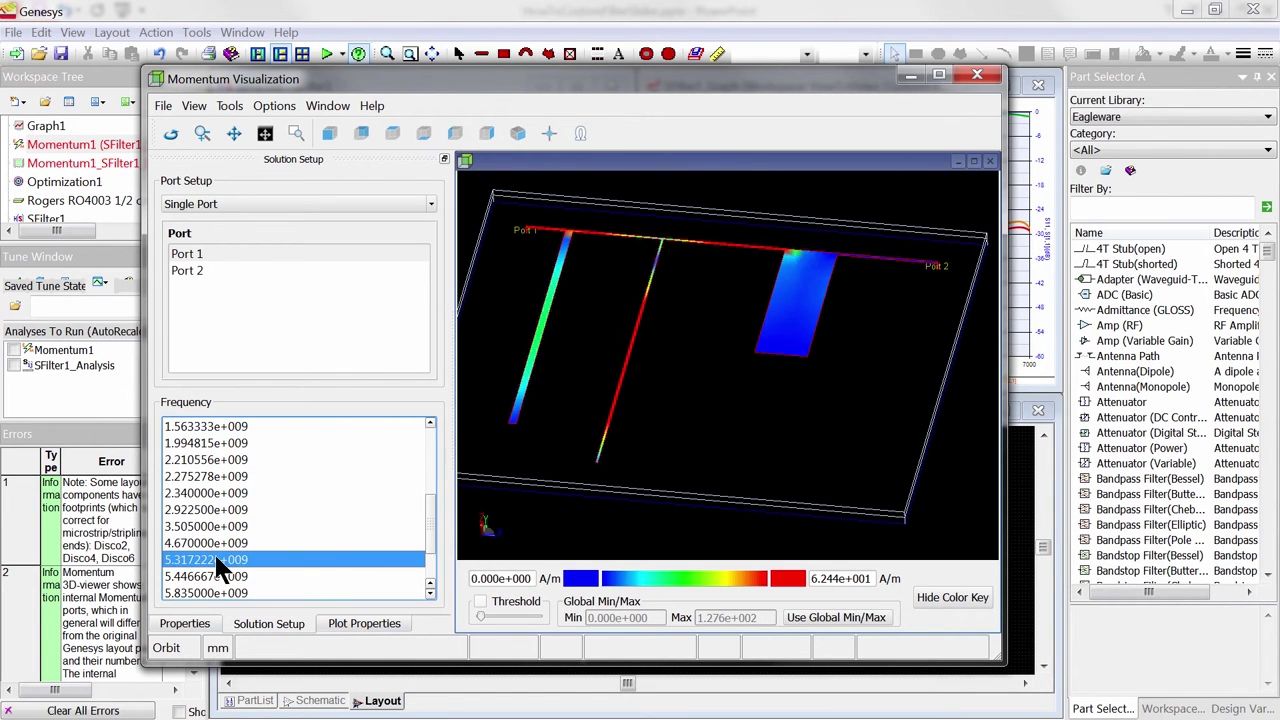
left_click(211, 575)
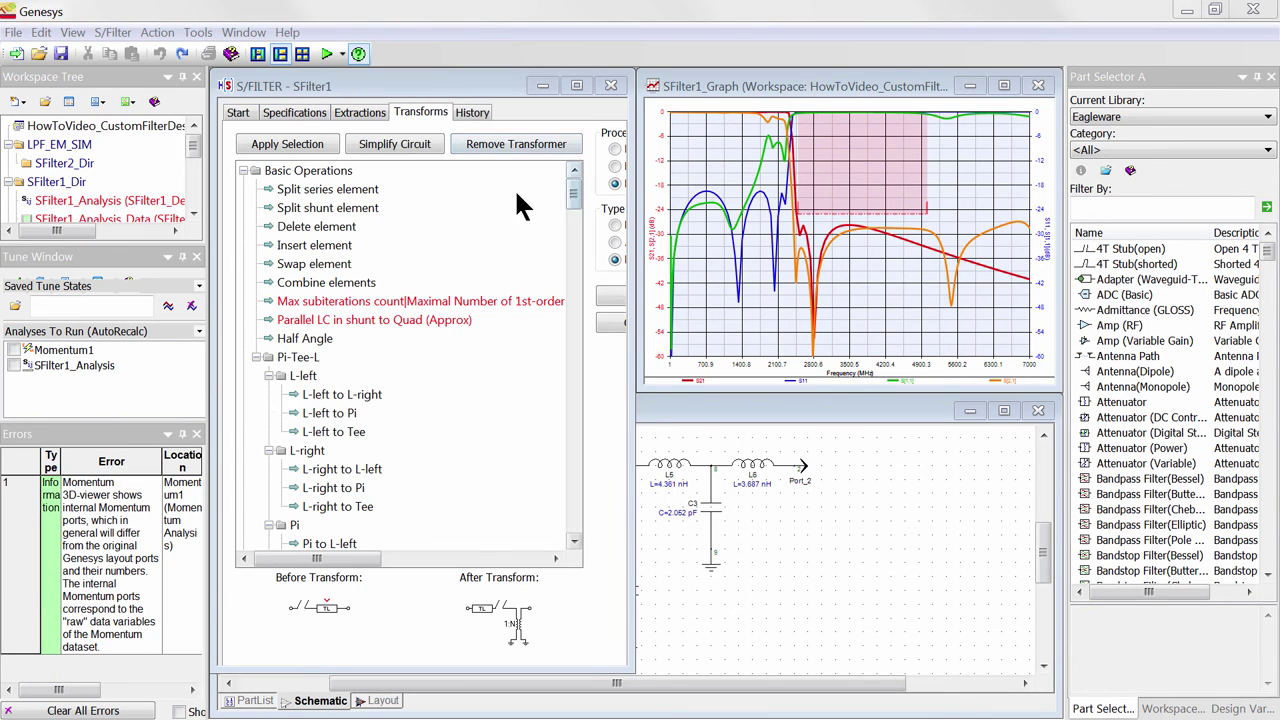
Preview the Pi to Tee and Tee to Pi transforms, then bring up the transform history.
left_click_drag(573, 191, 584, 522)
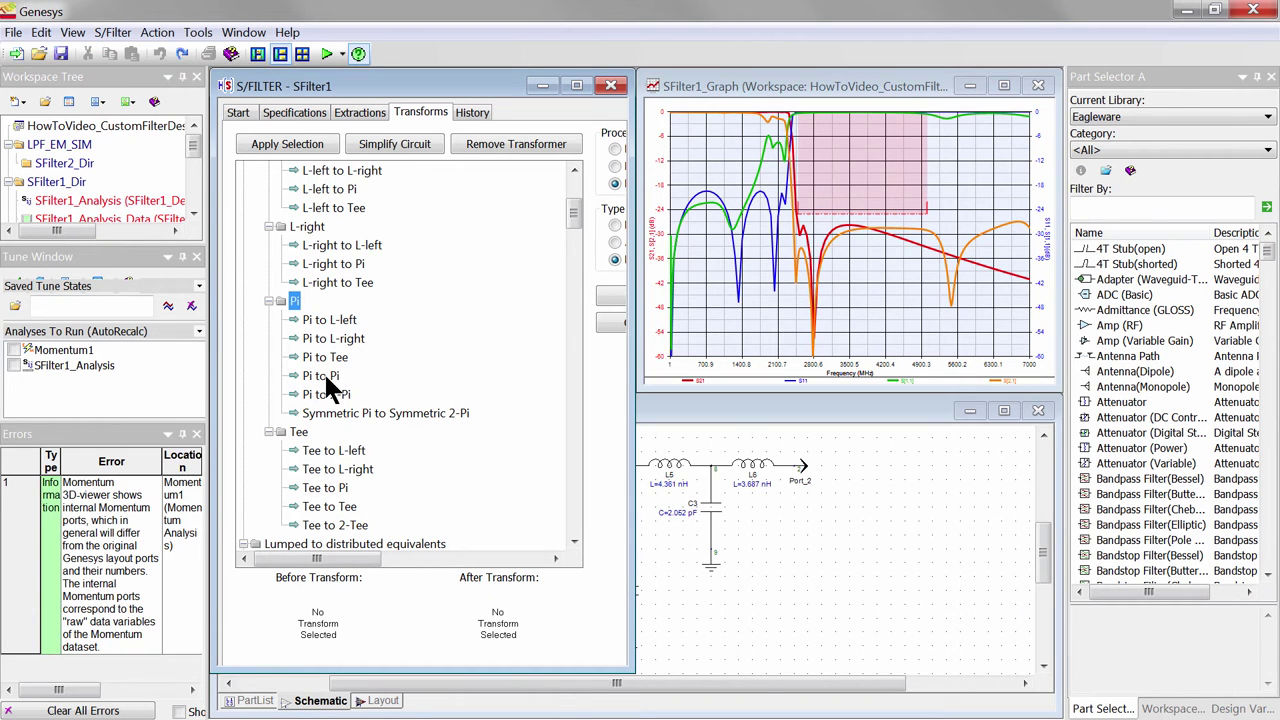
left_click(325, 357)
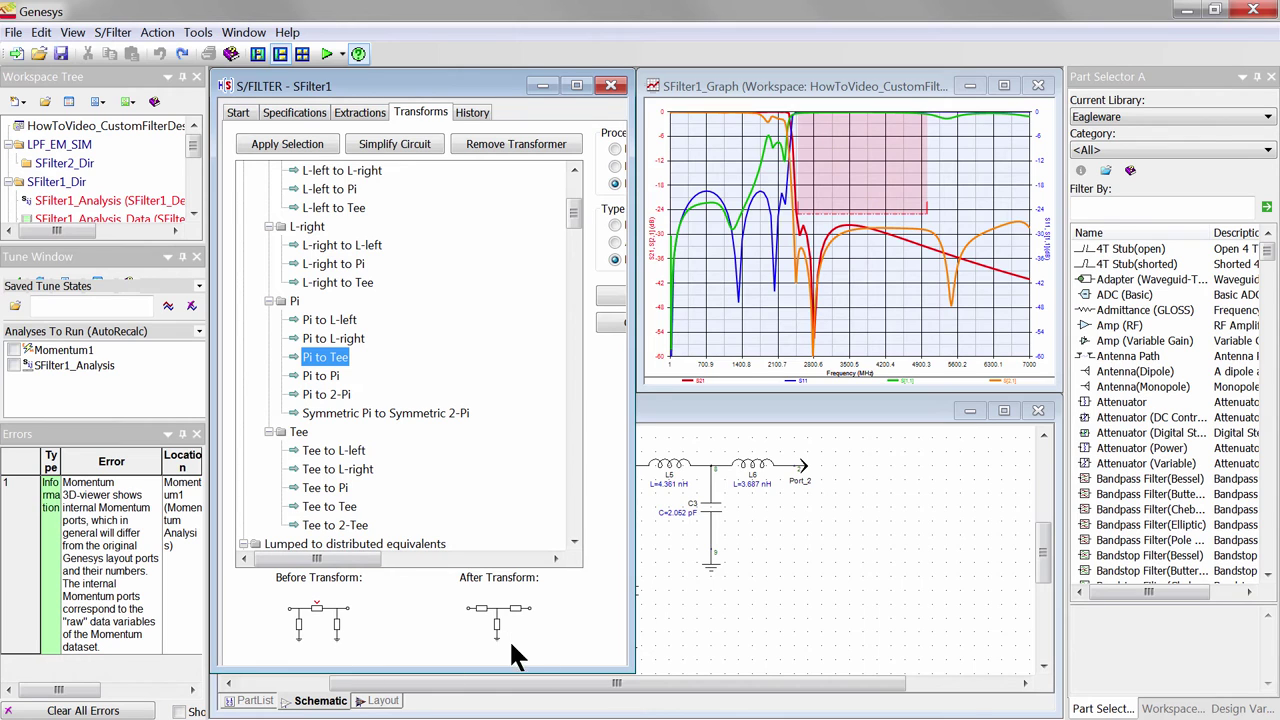
left_click(335, 486)
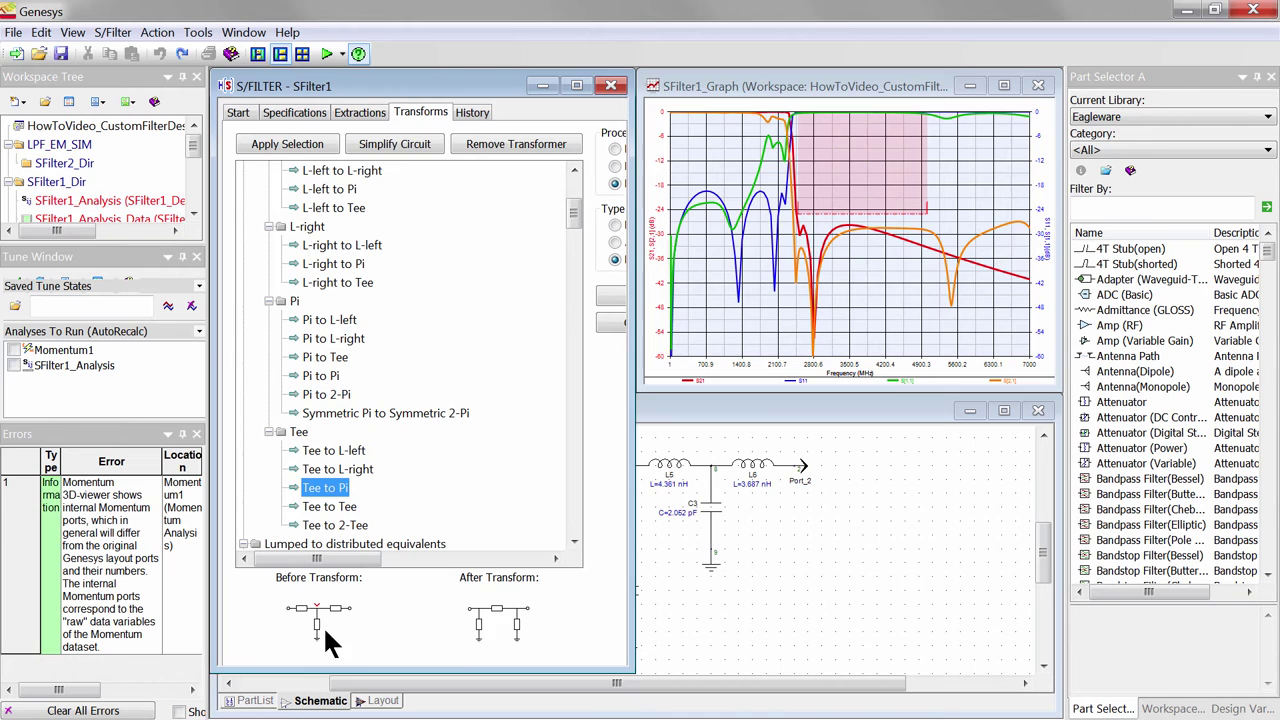
left_click(472, 112)
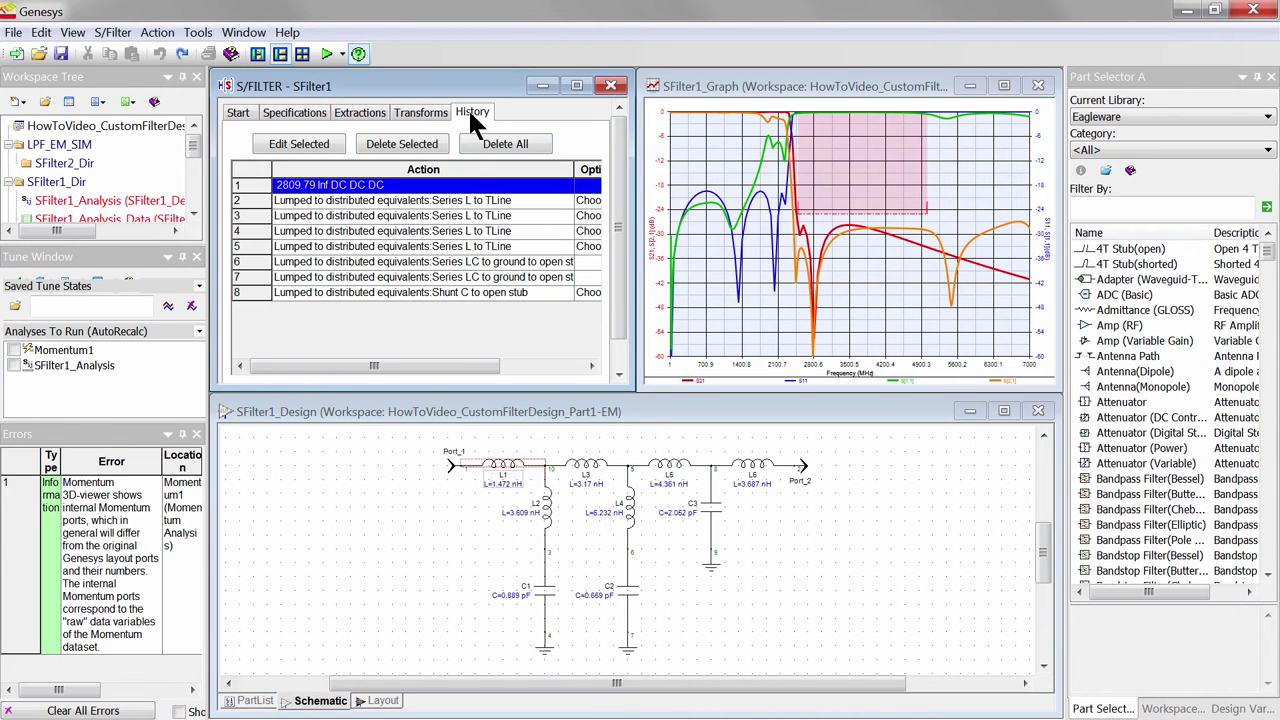
Replay the four Series L to TLine steps and both series LC to open-stub steps.
left_click(460, 200)
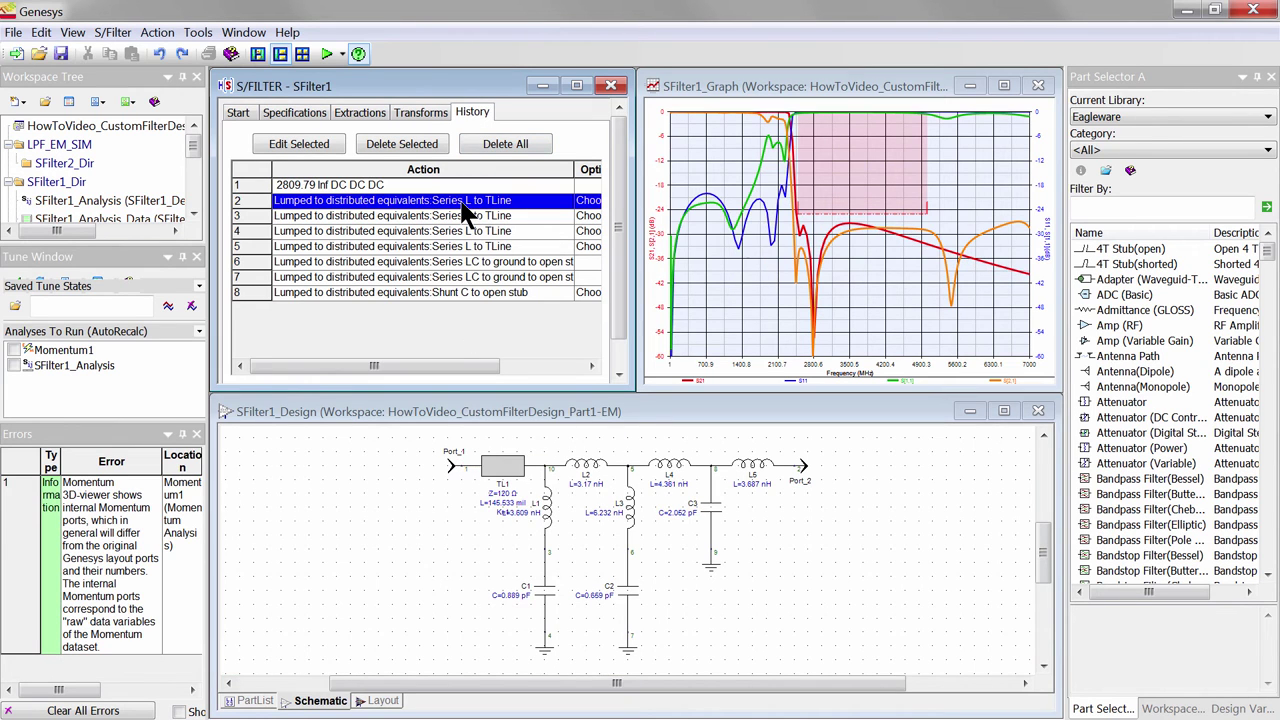
left_click(458, 215)
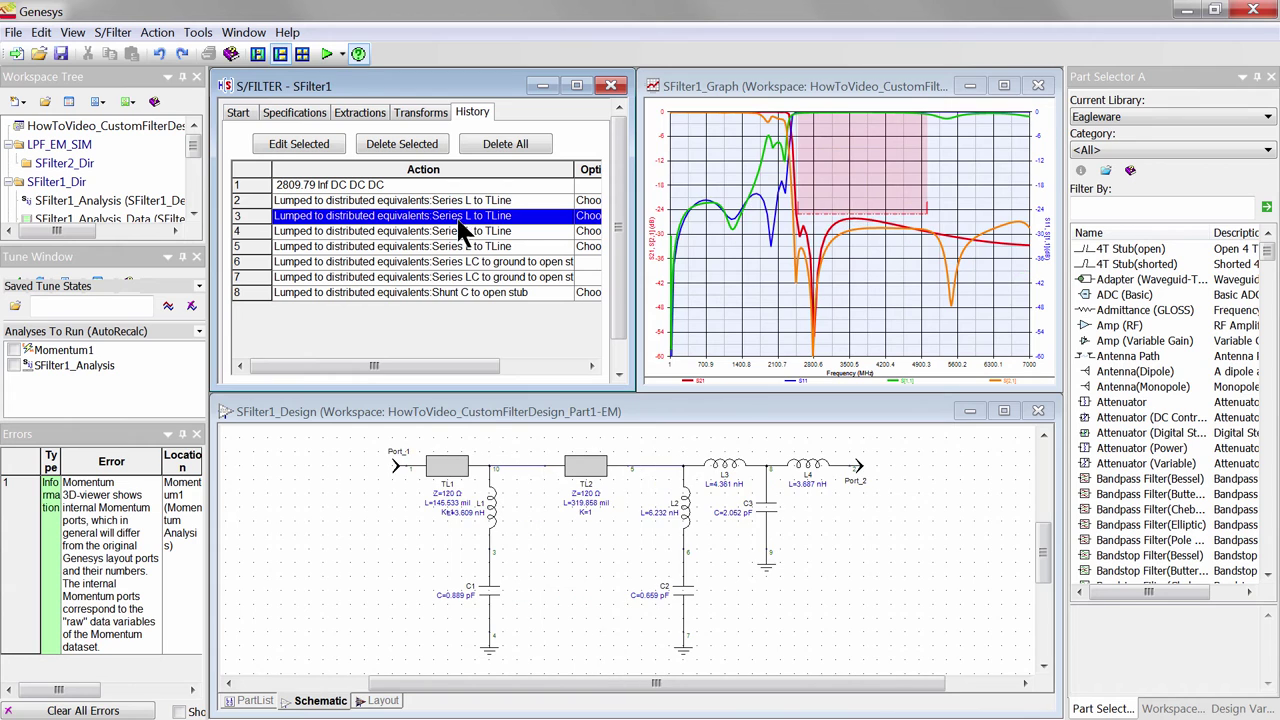
left_click(458, 231)
left_click(458, 246)
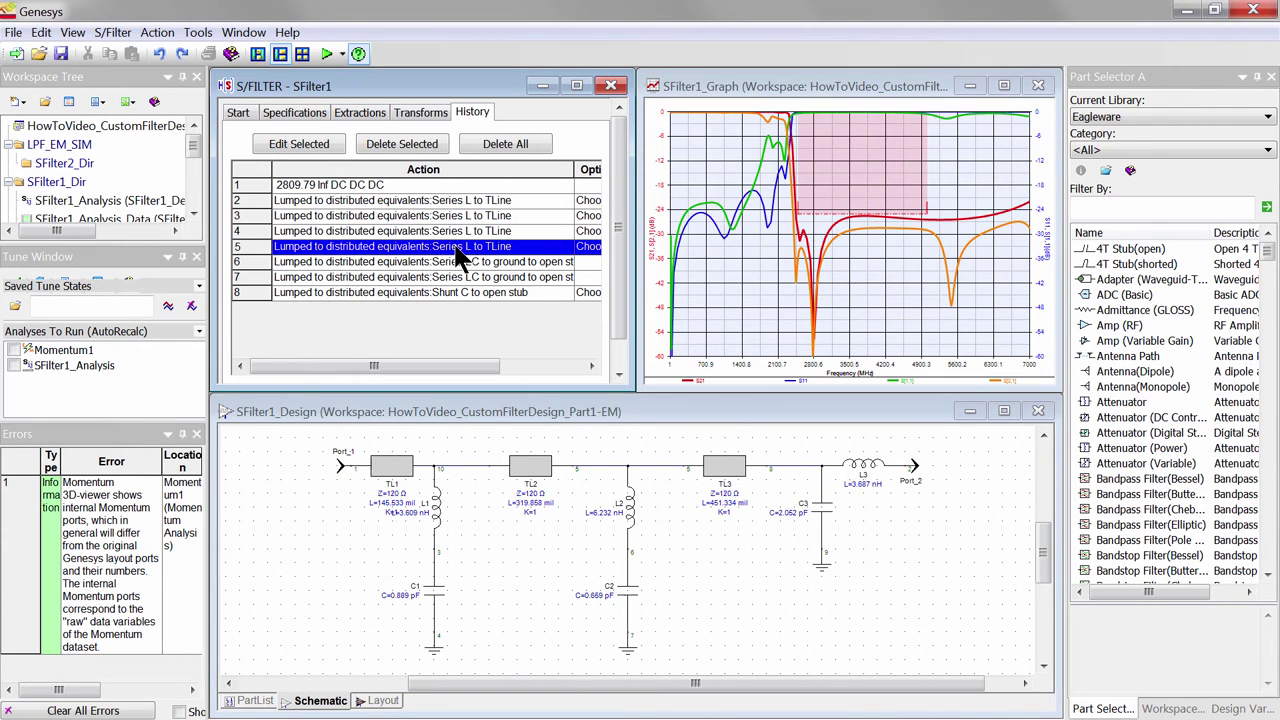
left_click(456, 264)
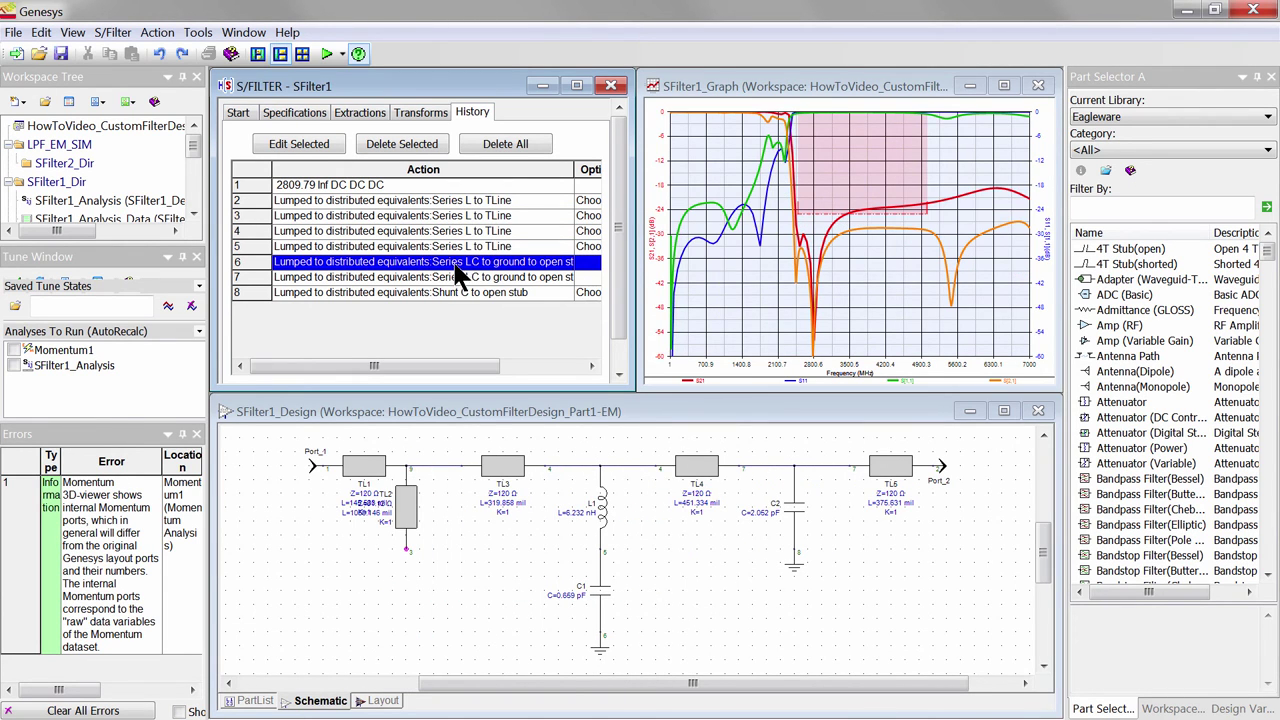
left_click(455, 278)
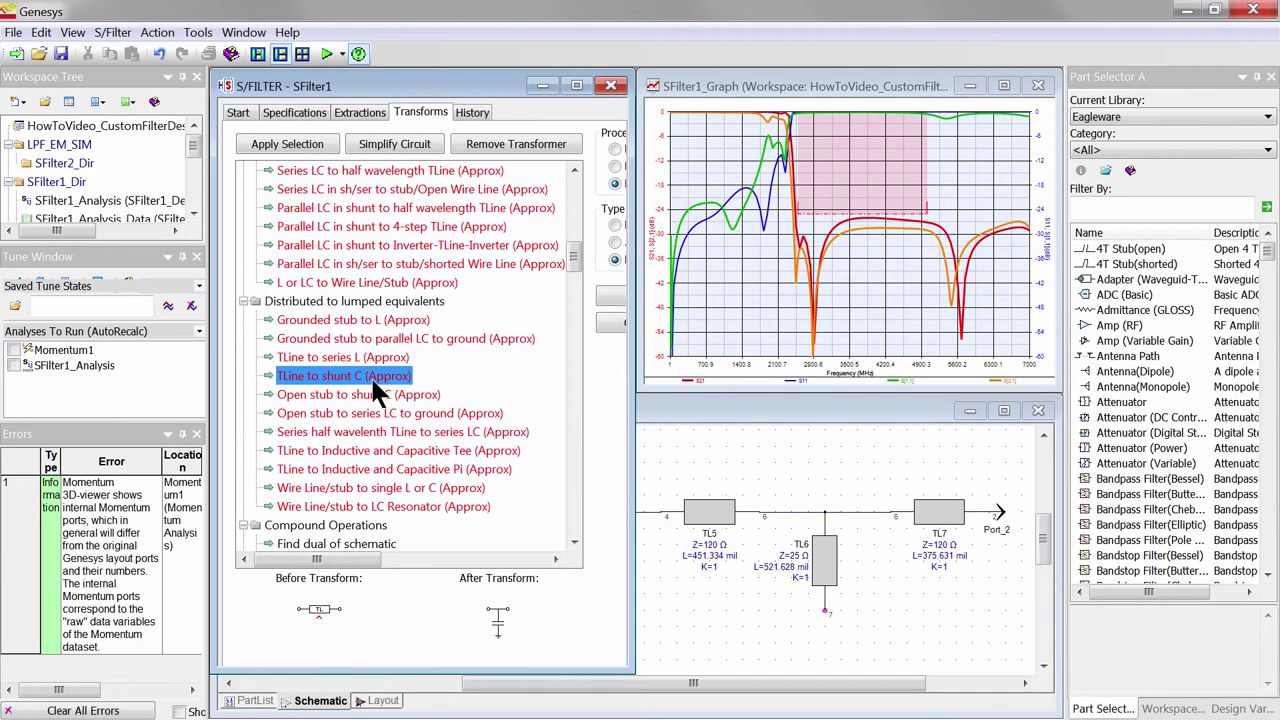
Preview the distributed-to-lumped transforms, from TLine to shunt C through Wire Line/stub to LC Resonator.
left_click(367, 394)
left_click(365, 413)
left_click(365, 432)
left_click(363, 450)
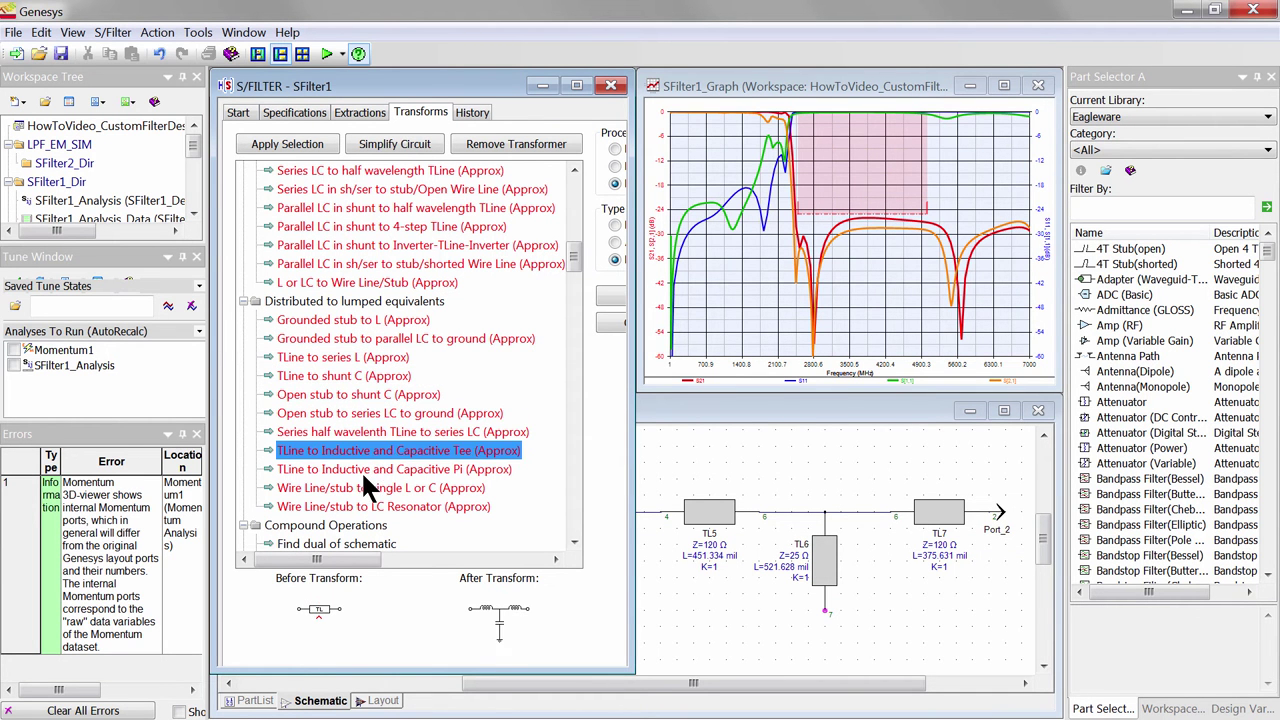
left_click(362, 469)
left_click(358, 489)
left_click(368, 506)
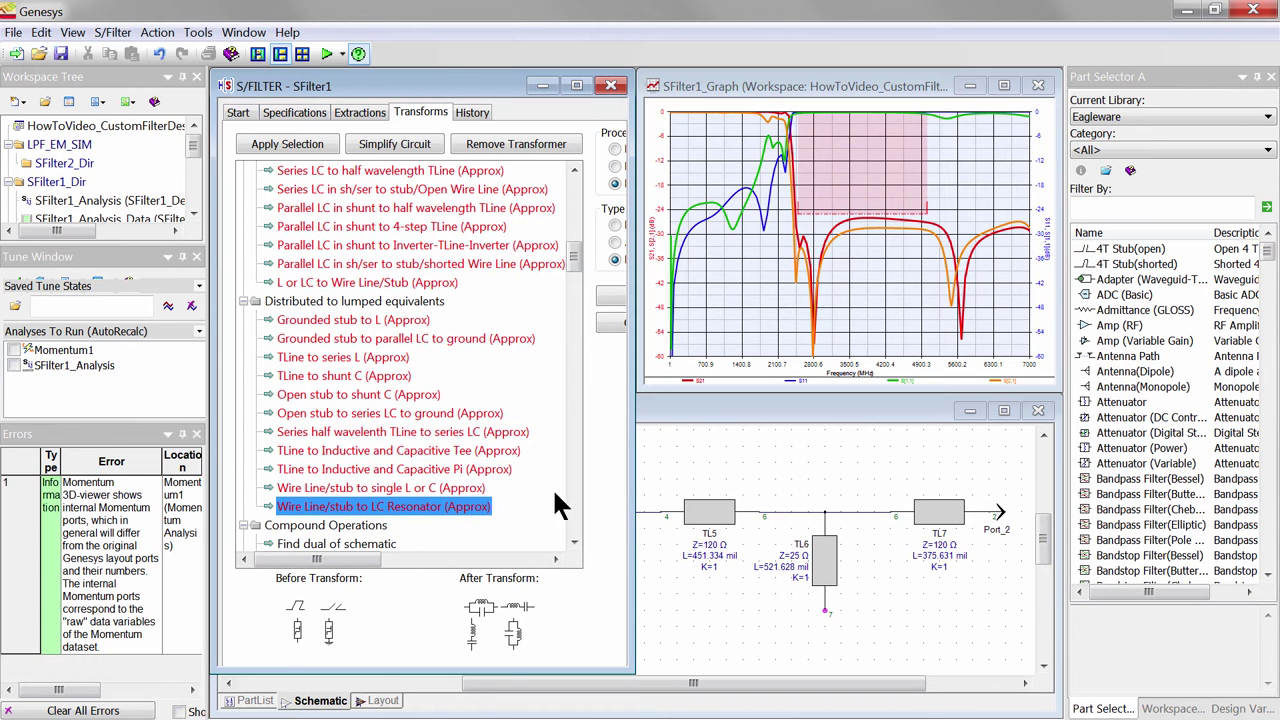
Preview the Find dual, Equate all L's and equate shunt L's operations, then show the history.
scroll(572, 543, "down", 3)
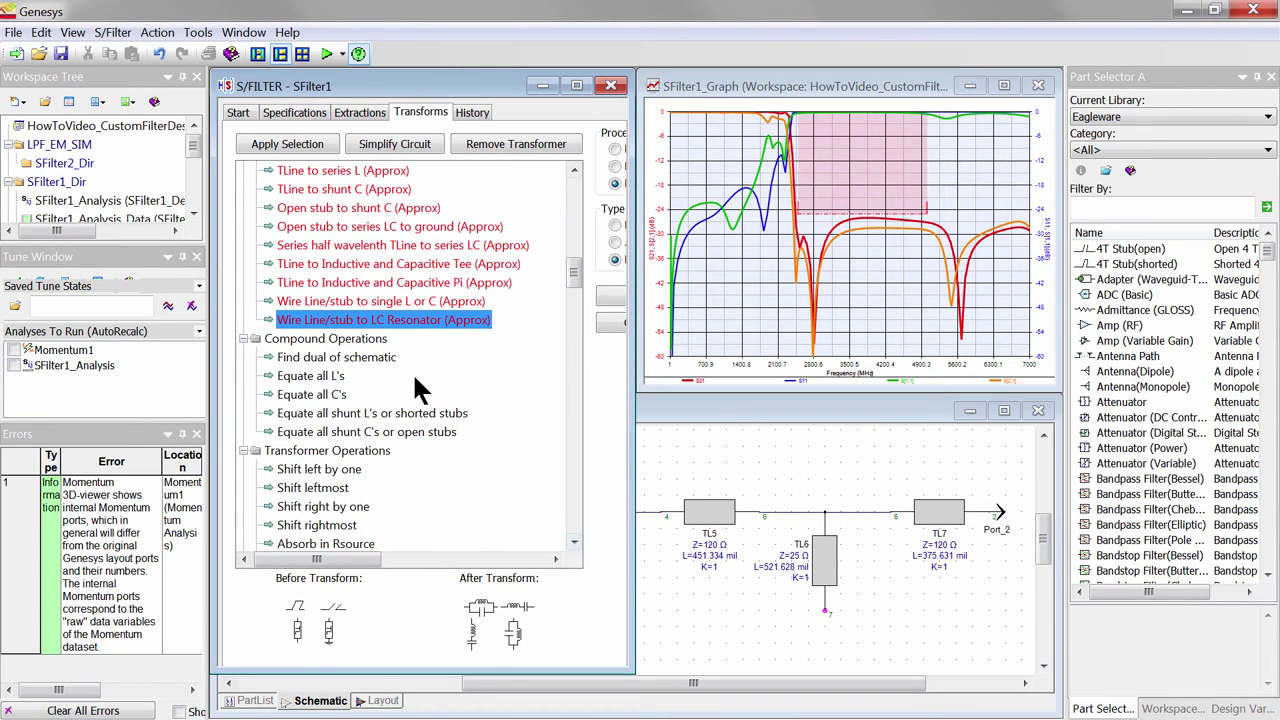
left_click(392, 360)
left_click(336, 378)
left_click(322, 414)
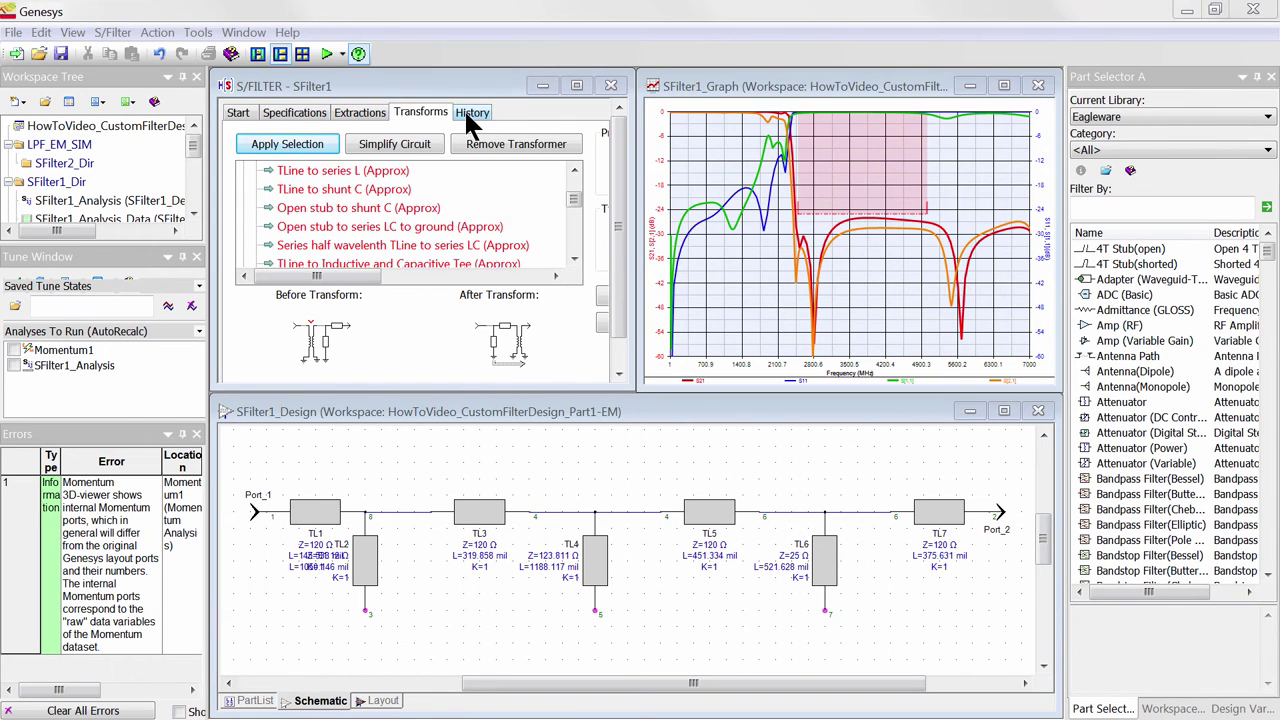
left_click(472, 113)
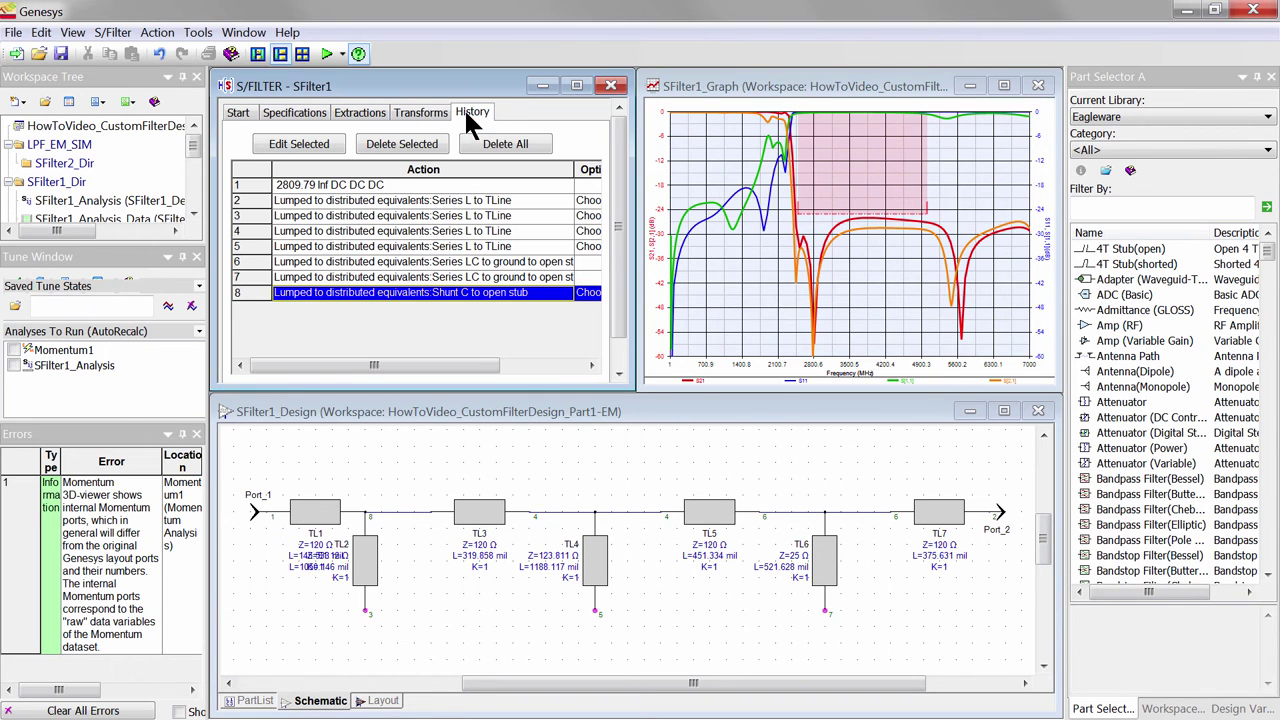
Step back through history rows 7 to 3 to view the earlier design states.
left_click(450, 277)
left_click(450, 262)
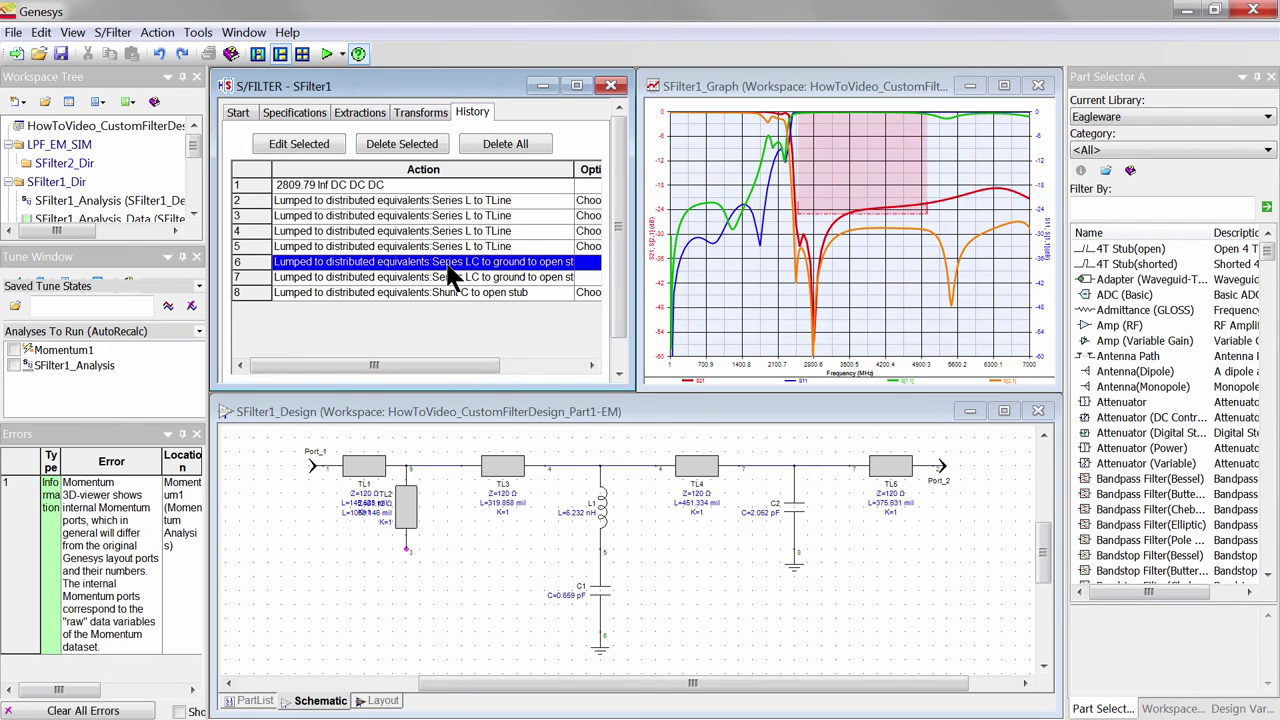
left_click(450, 247)
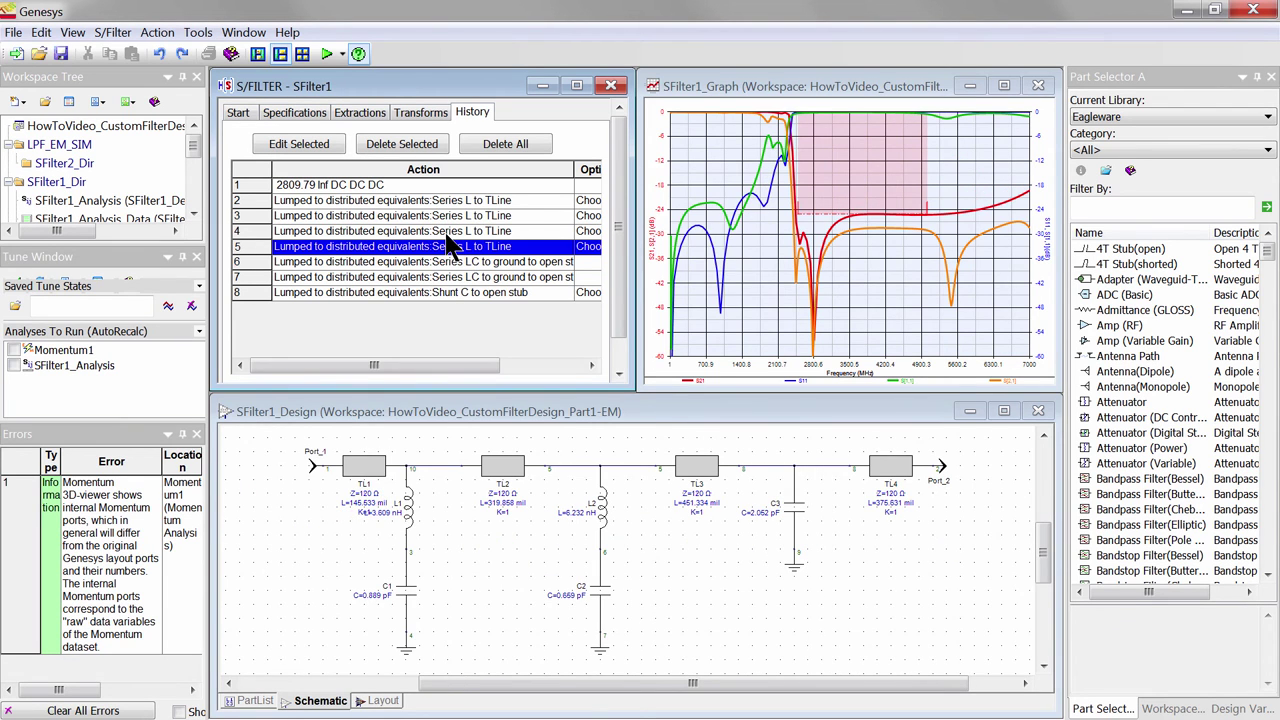
left_click(450, 232)
left_click(450, 217)
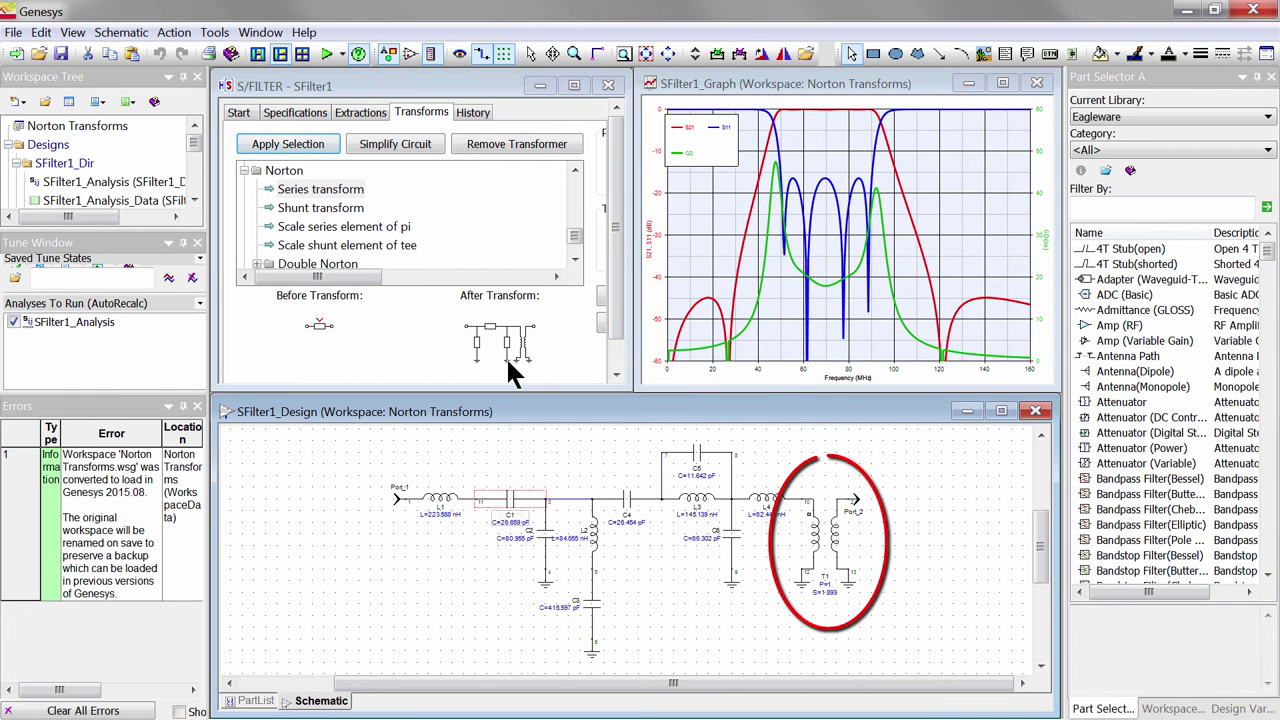
Apply the Norton series transform, letting it calculate N to remove the transformer.
left_click(322, 192)
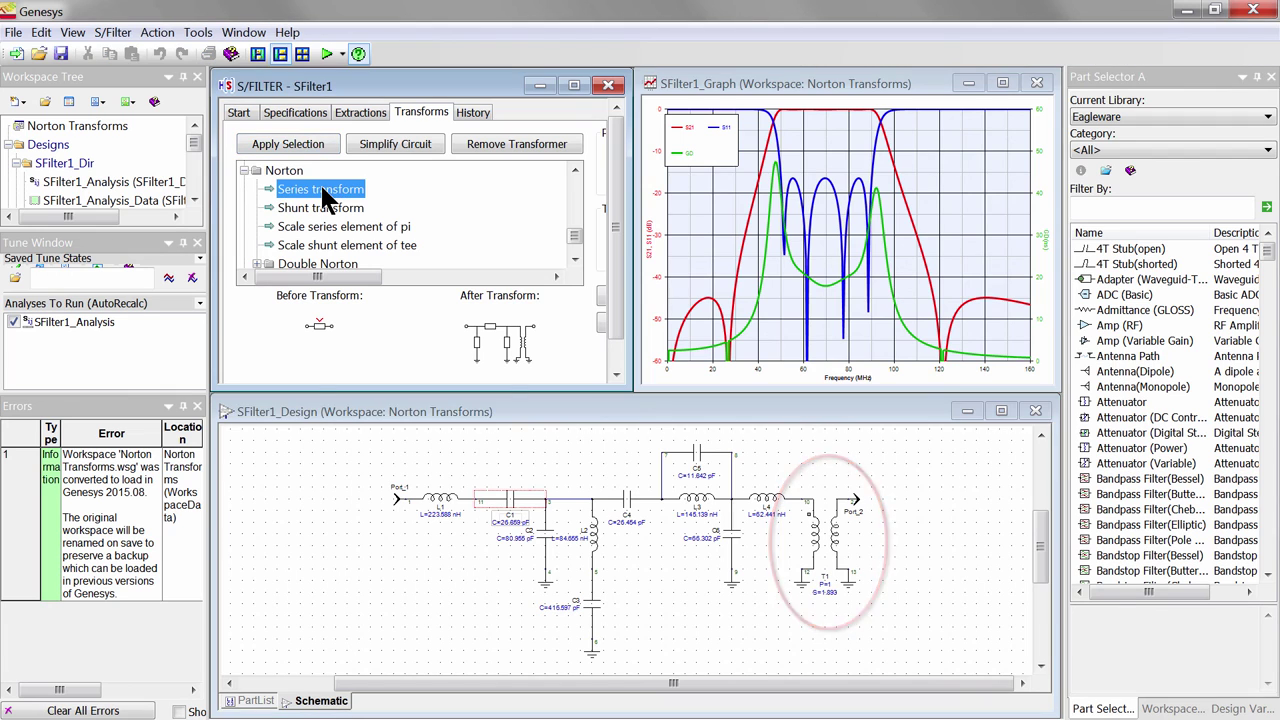
left_click(311, 143)
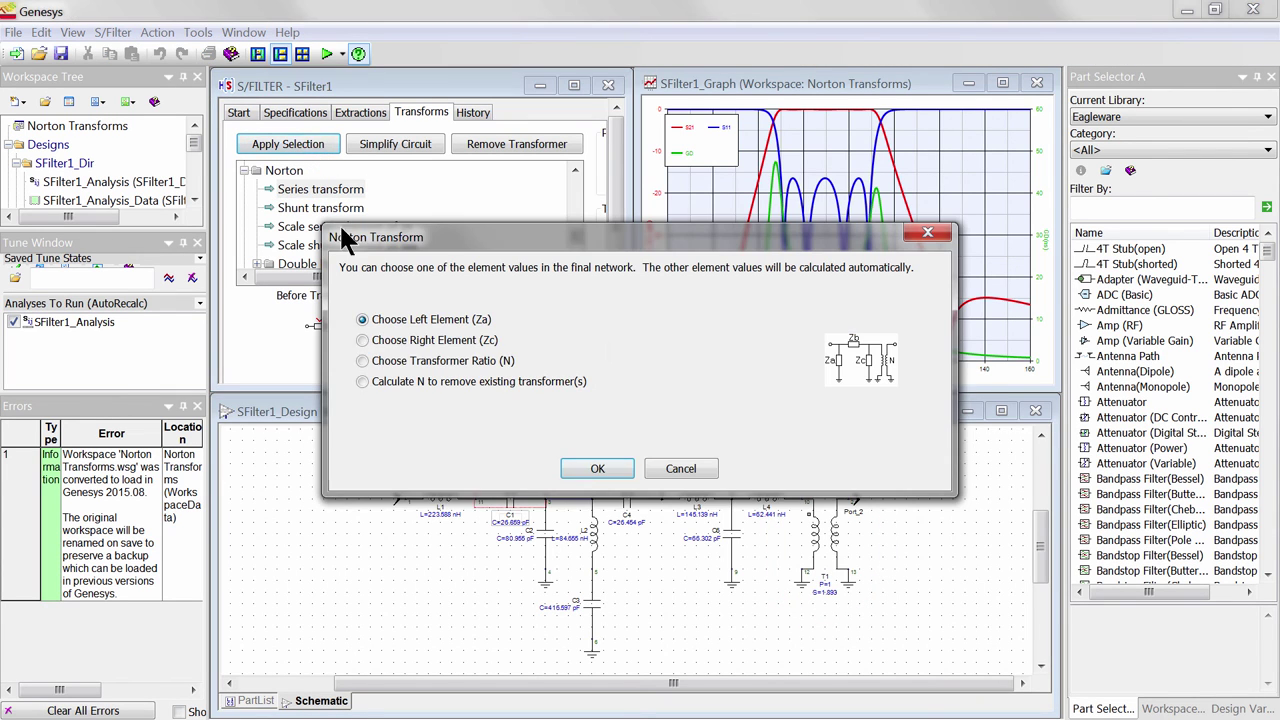
left_click(583, 463)
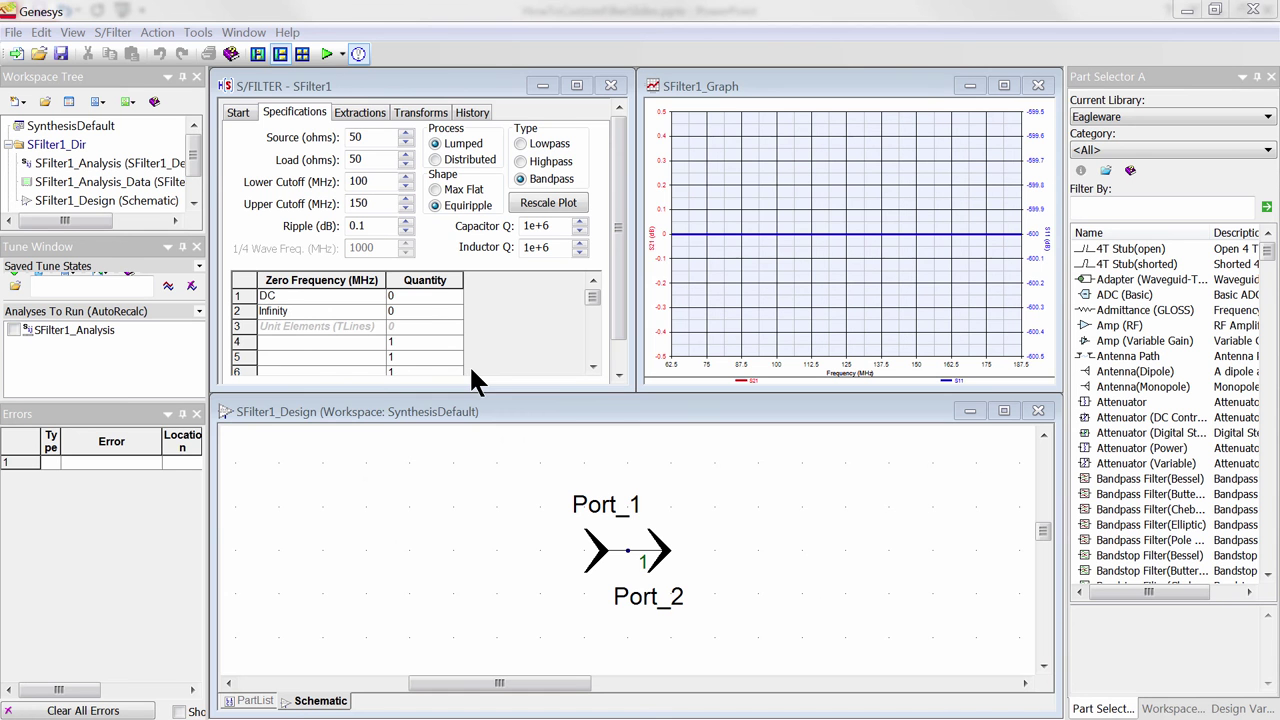
Set 3 zeros at infinity, rescale the plot, and remove the transformer.
left_click(420, 311)
type("3")
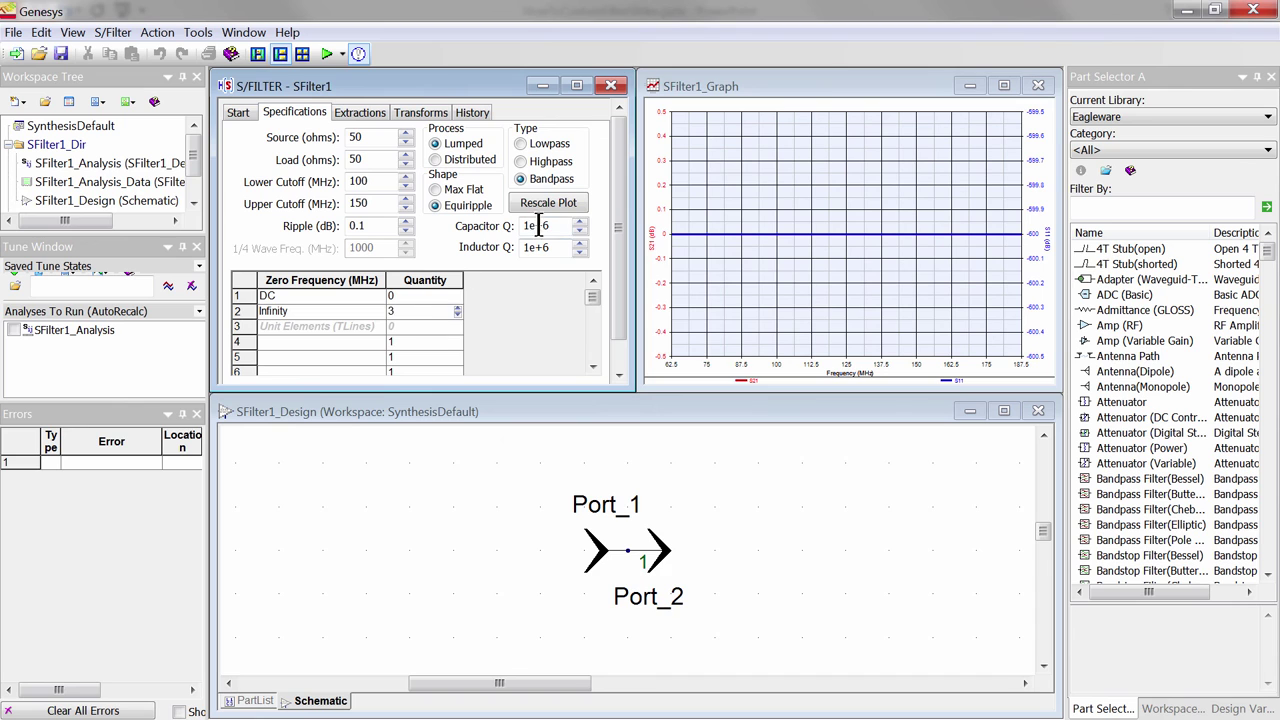
left_click(540, 203)
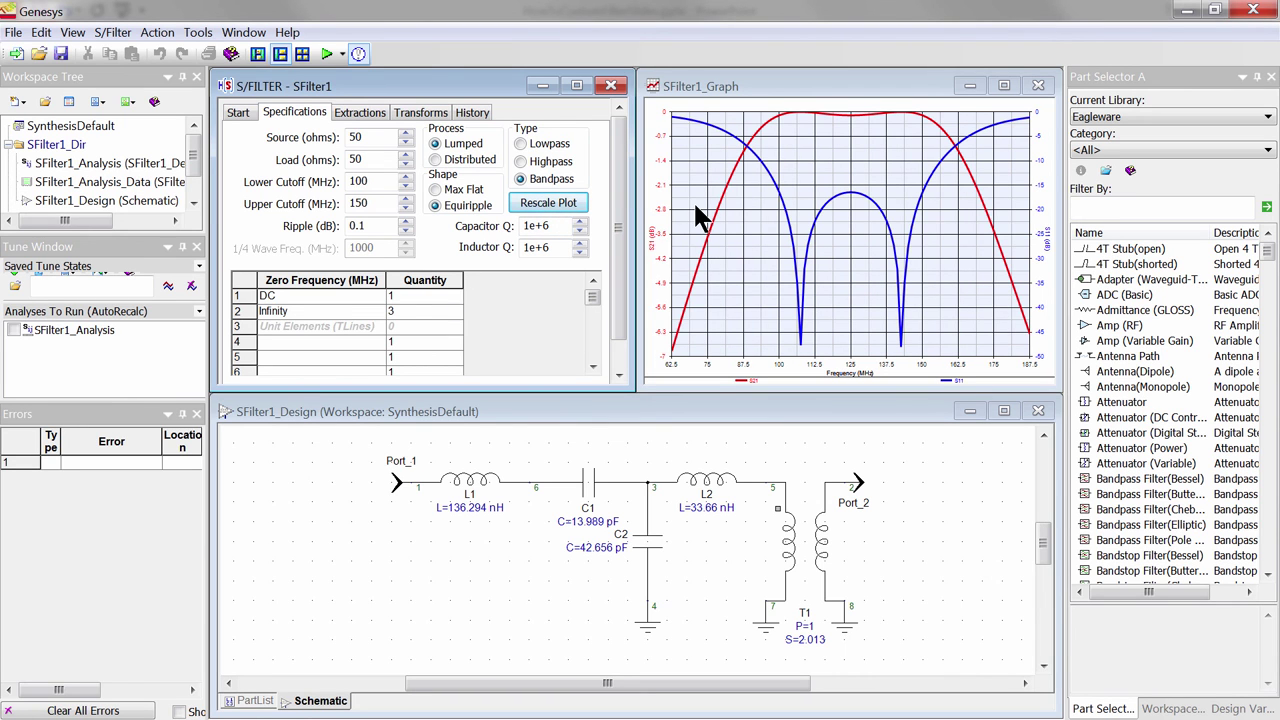
left_click(428, 113)
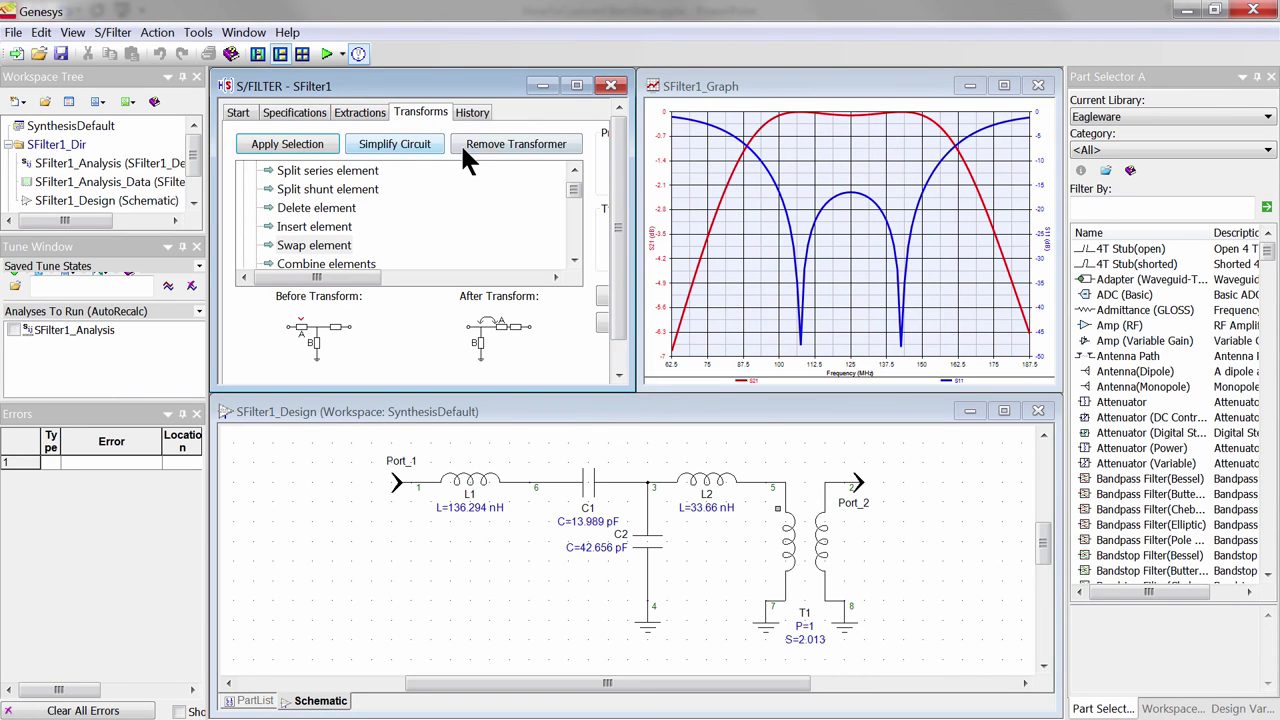
left_click(463, 150)
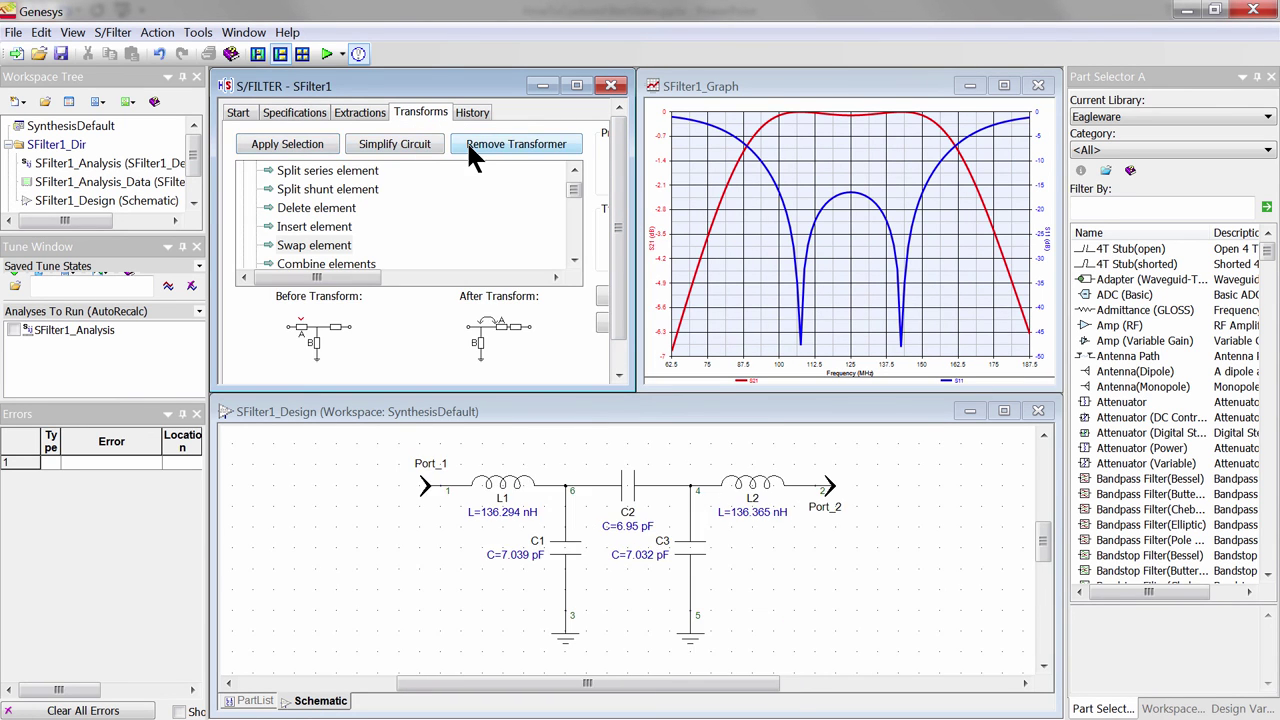
Choose an alternative extraction, swap L1 and C1, and use shunt-element-first solutions.
left_click(360, 113)
left_click(280, 293)
left_click(435, 478)
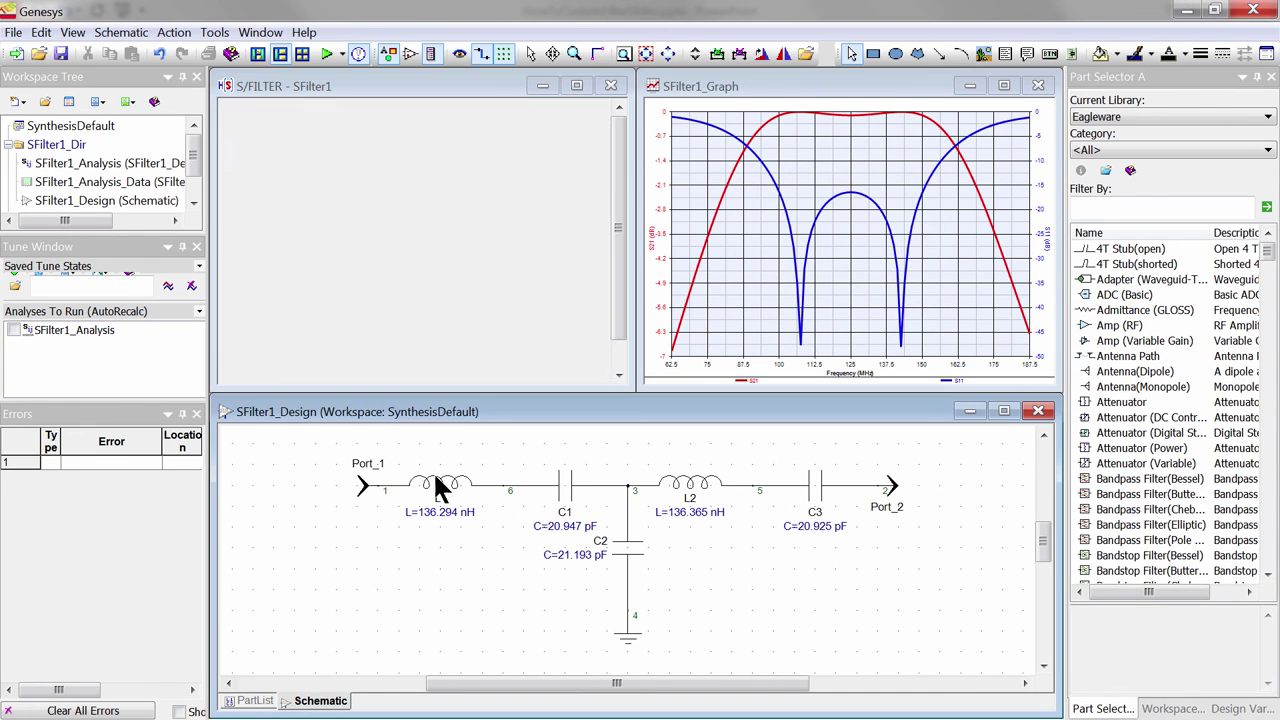
left_click(420, 112)
left_click(314, 245)
left_click(292, 144)
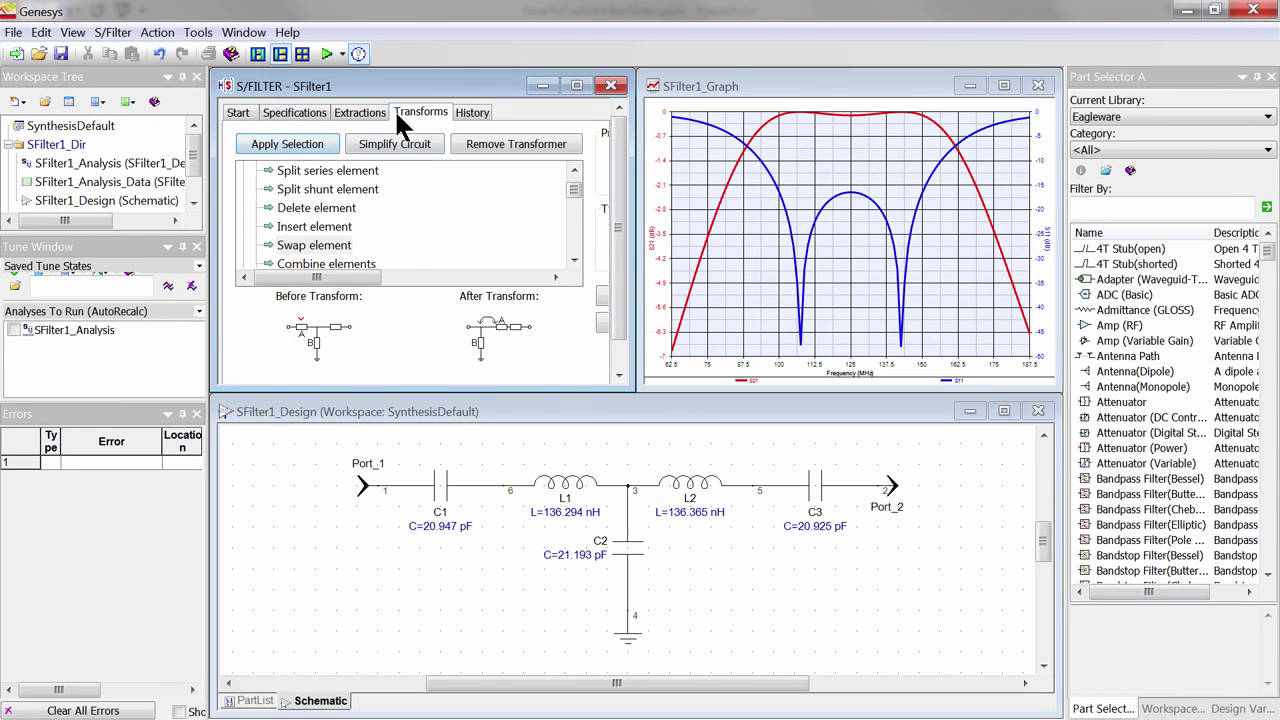
left_click(358, 112)
left_click(237, 202)
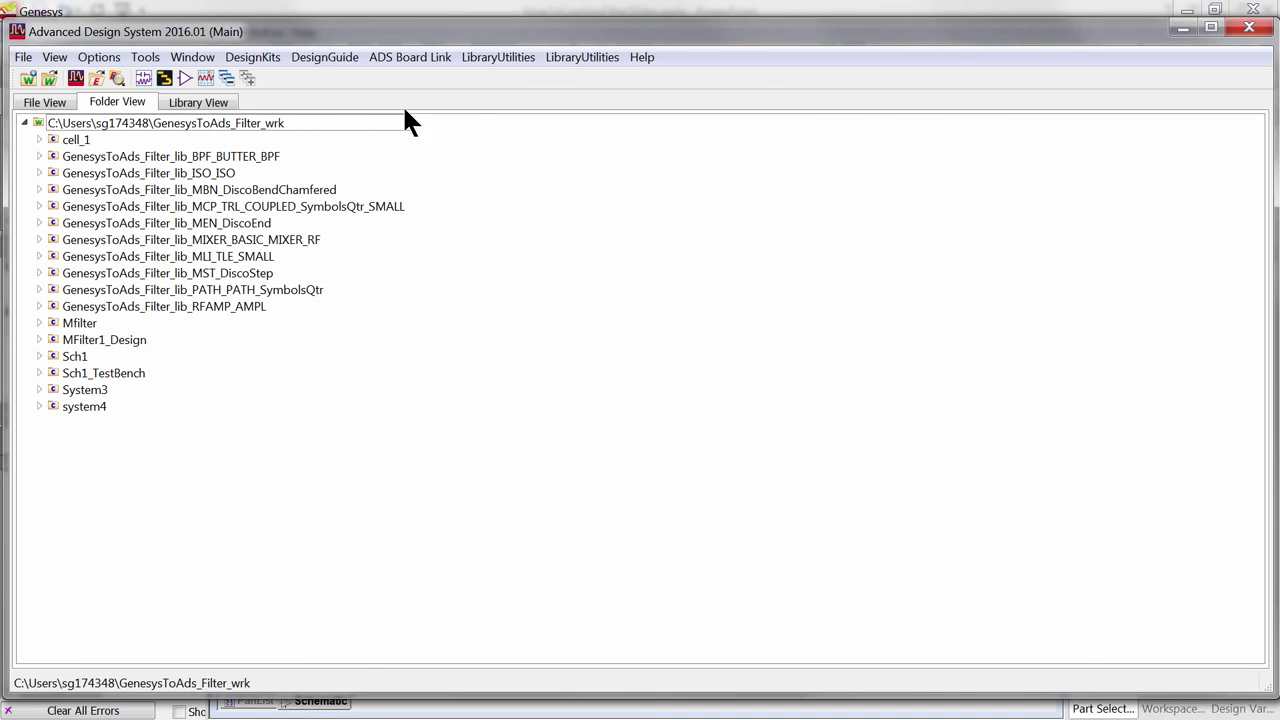
Create the new ADS schematic cell_2 and return to the Genesys design.
left_click(143, 80)
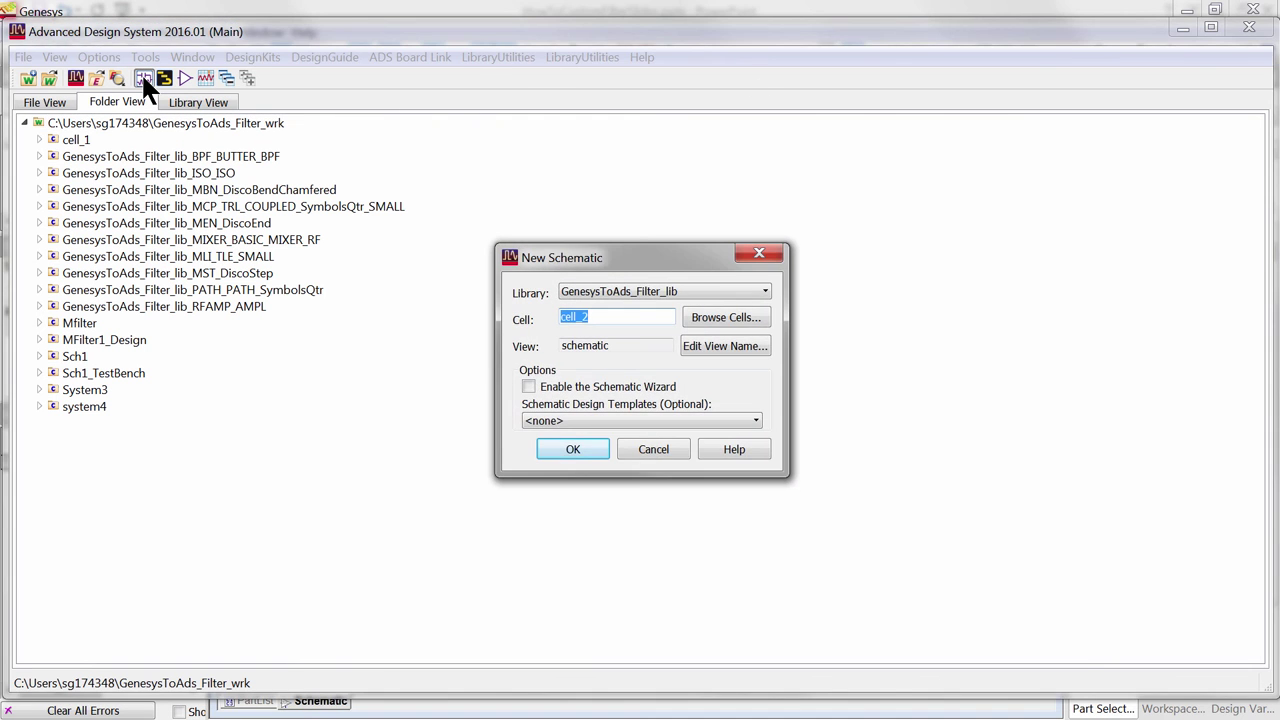
left_click(578, 451)
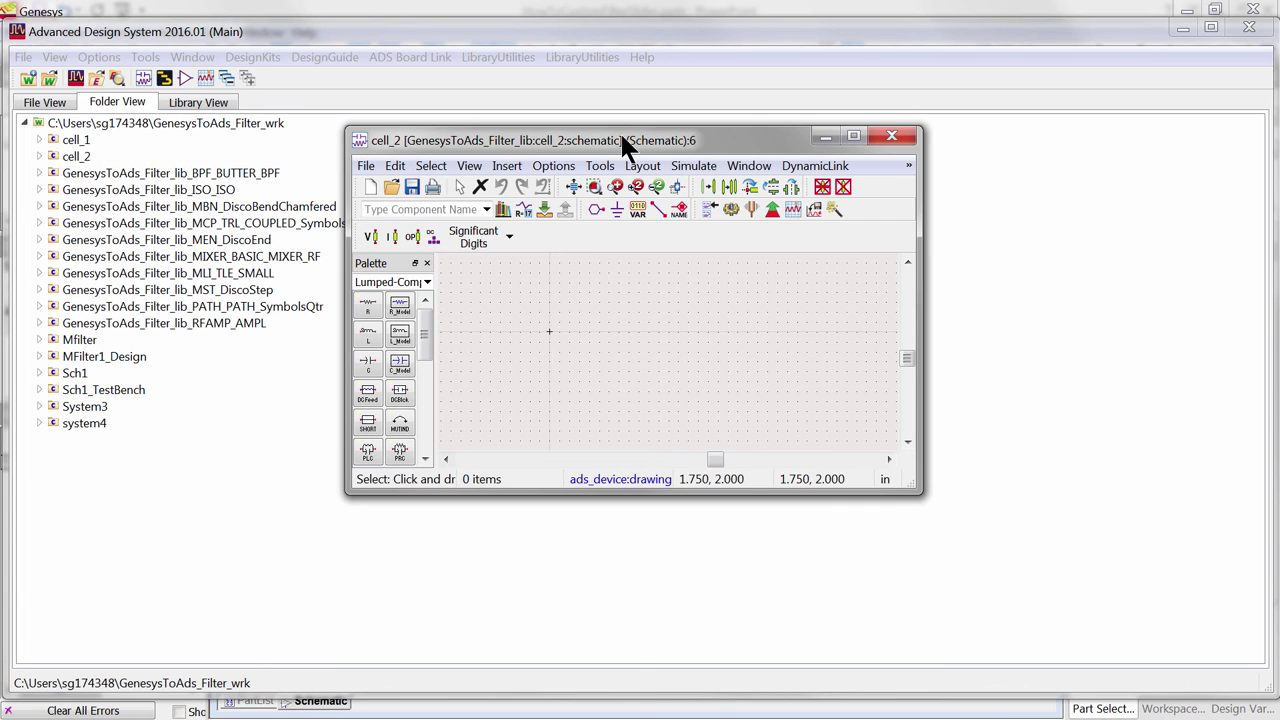
left_click(812, 712)
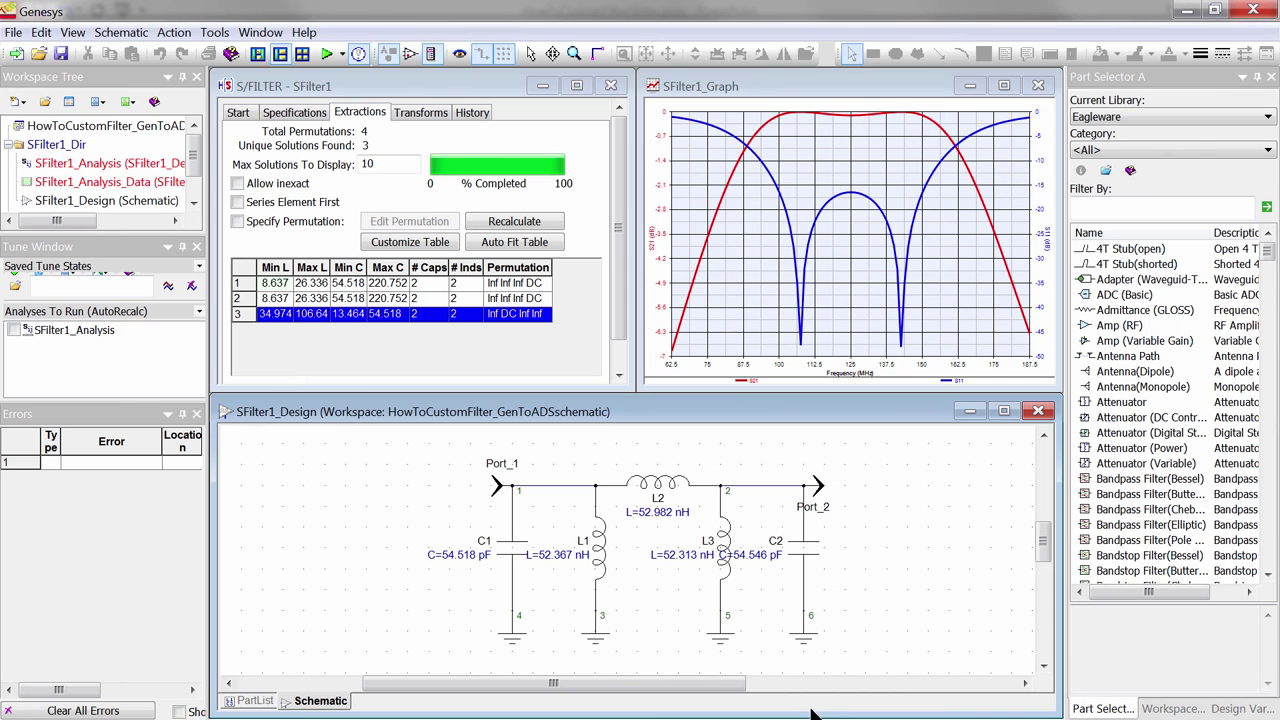
Export SFilter1_Design and its test bench to the GenesysToAds_Filter_lib ADS library.
left_click(14, 32)
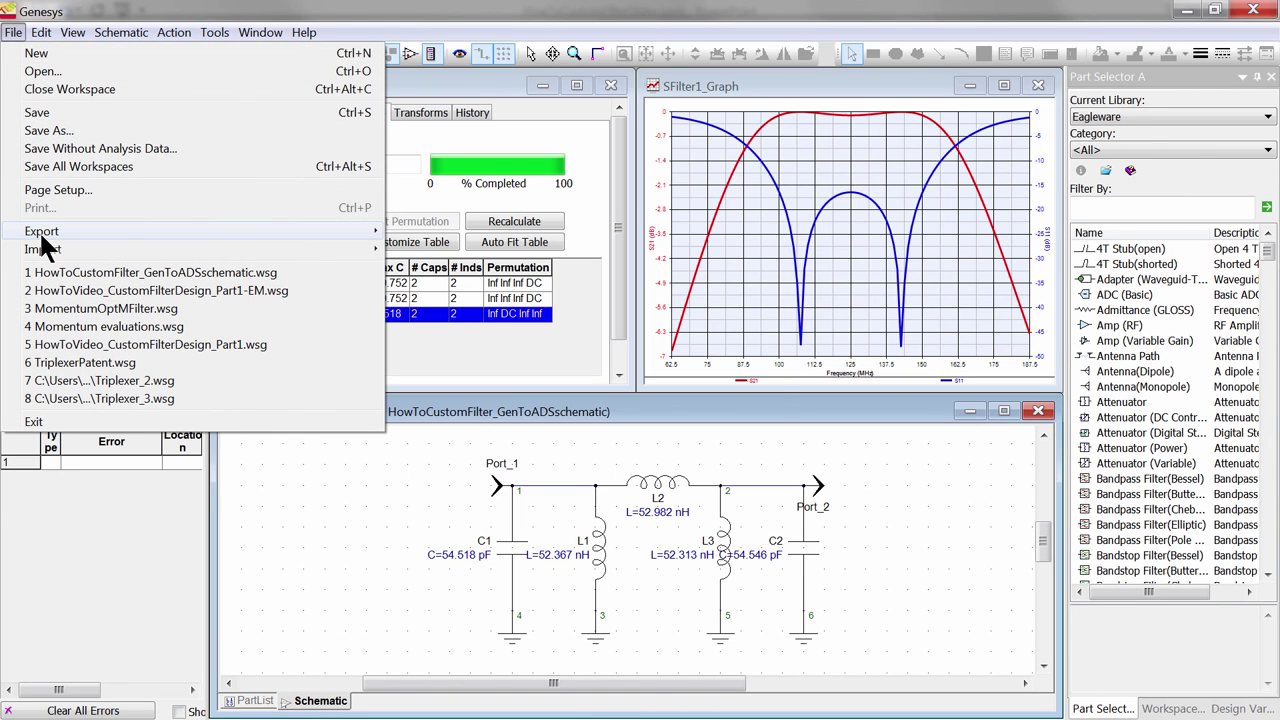
mouse_move(40, 231)
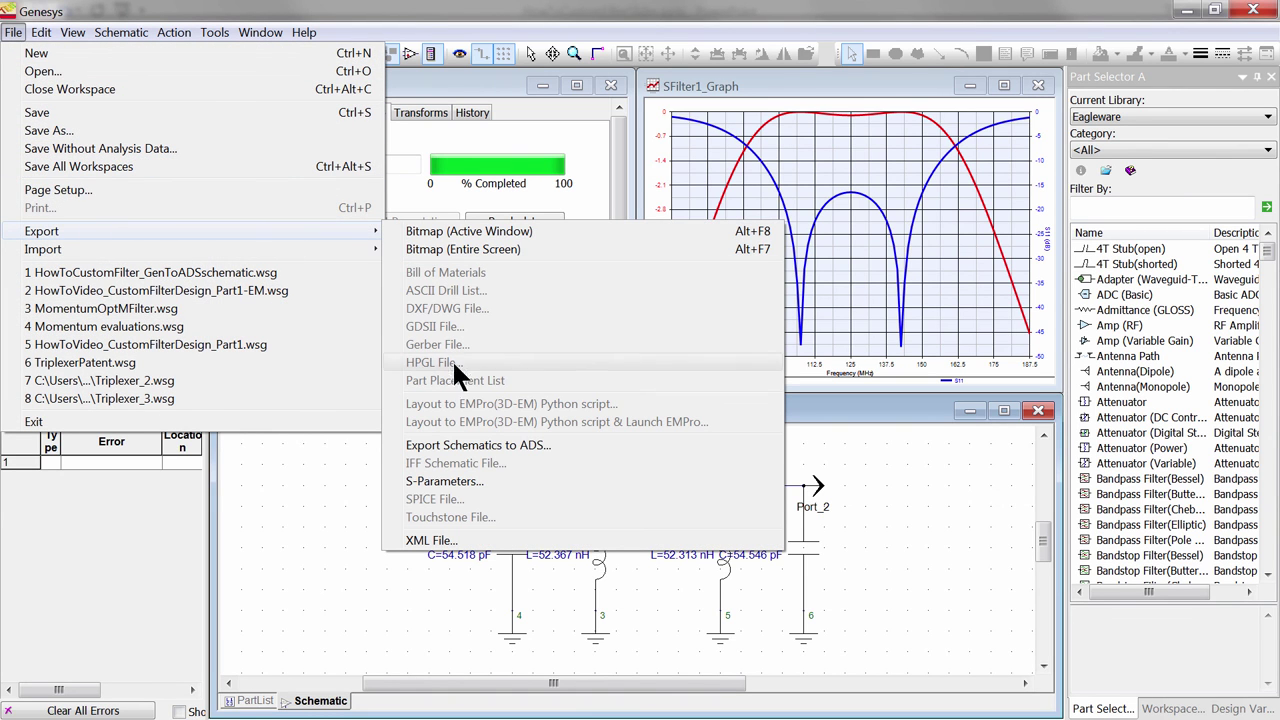
left_click(470, 447)
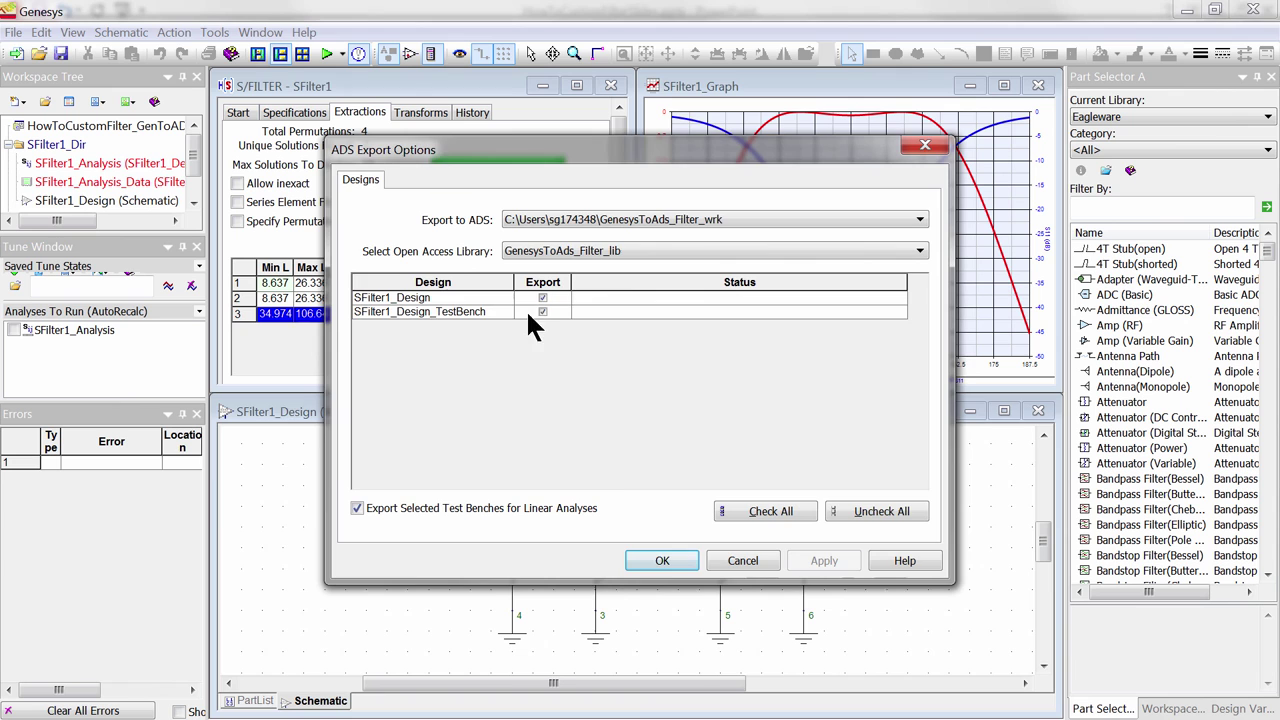
left_click(660, 562)
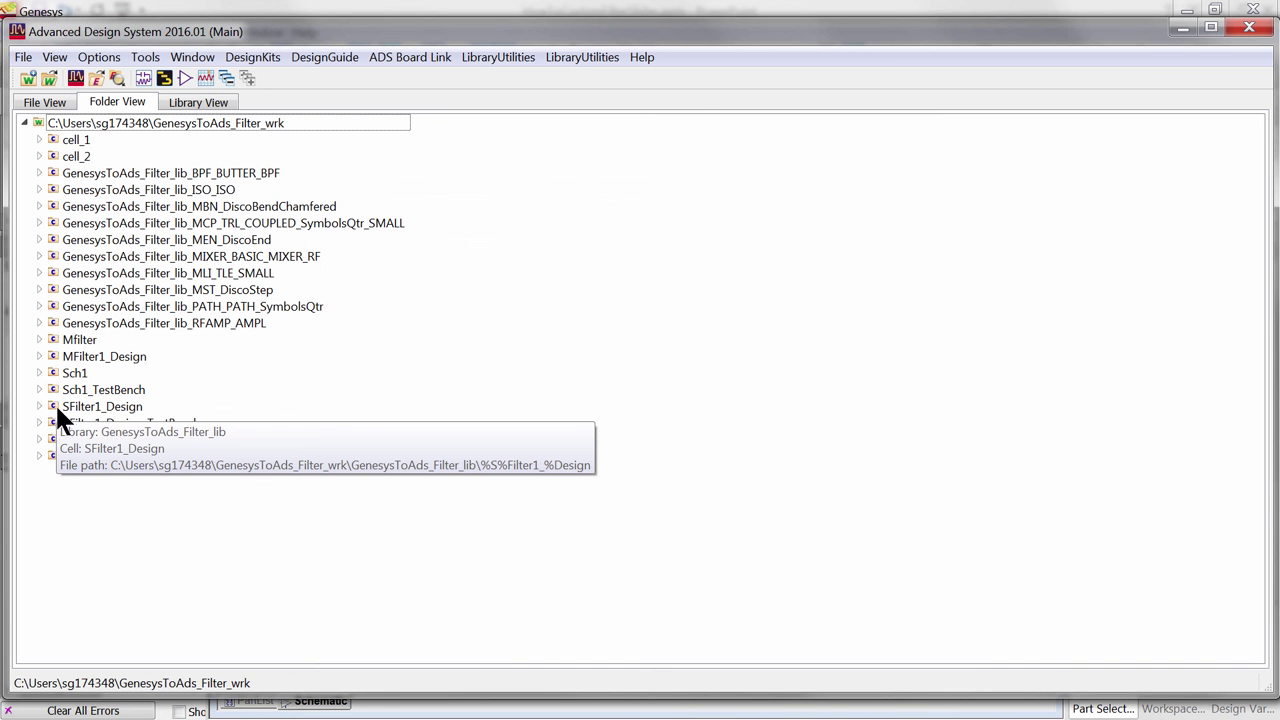
Open the exported SFilter1_Design schematic in ADS and place it beside the Genesys schematic.
left_click(39, 405)
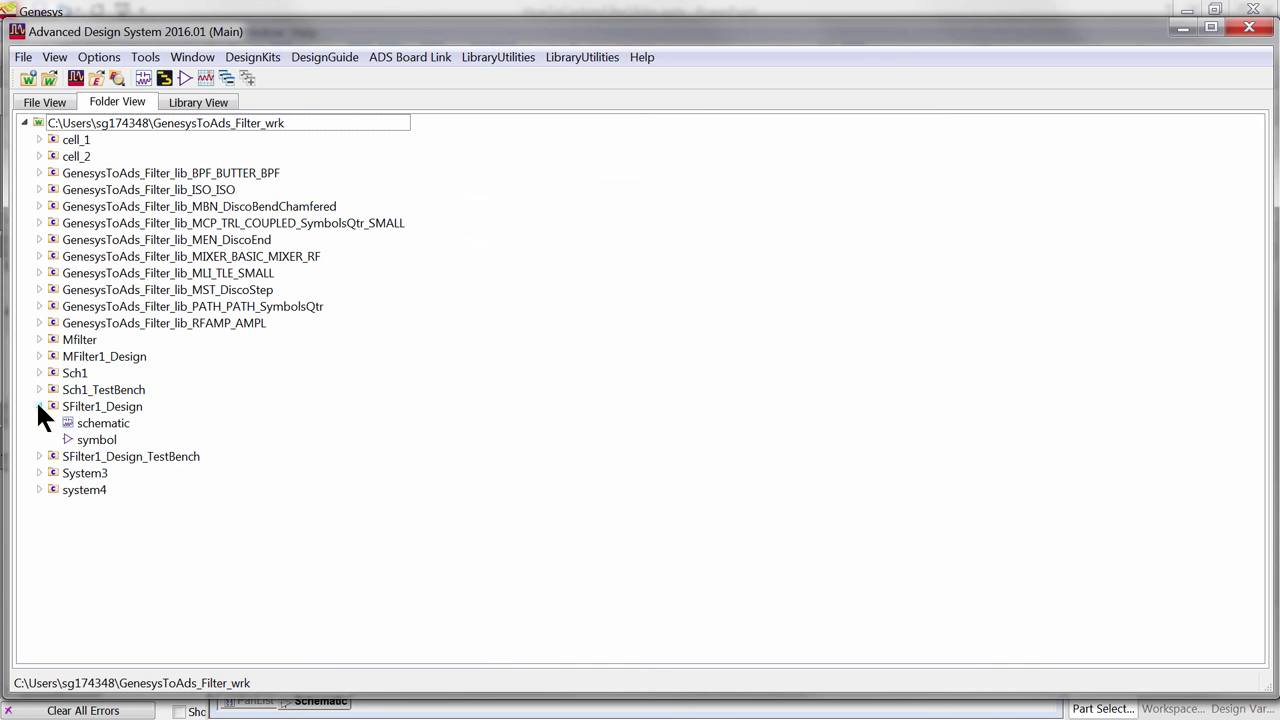
double_click(92, 423)
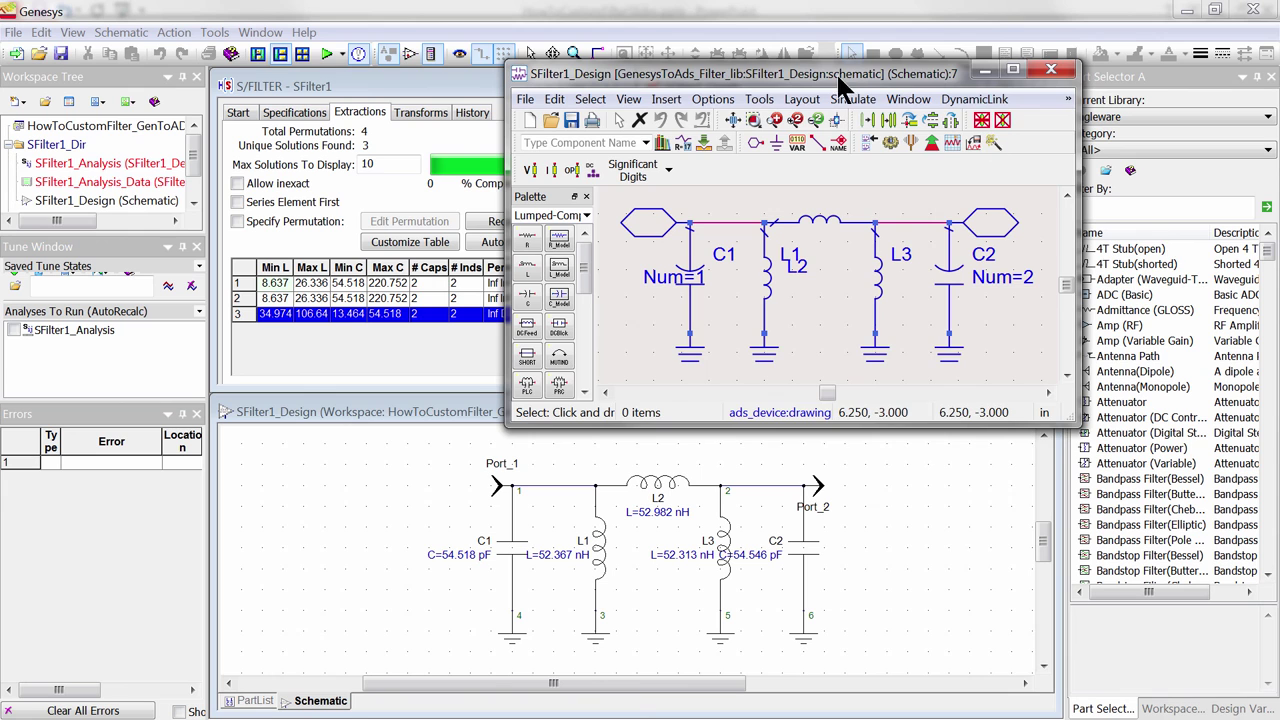
left_click_drag(843, 86, 697, 77)
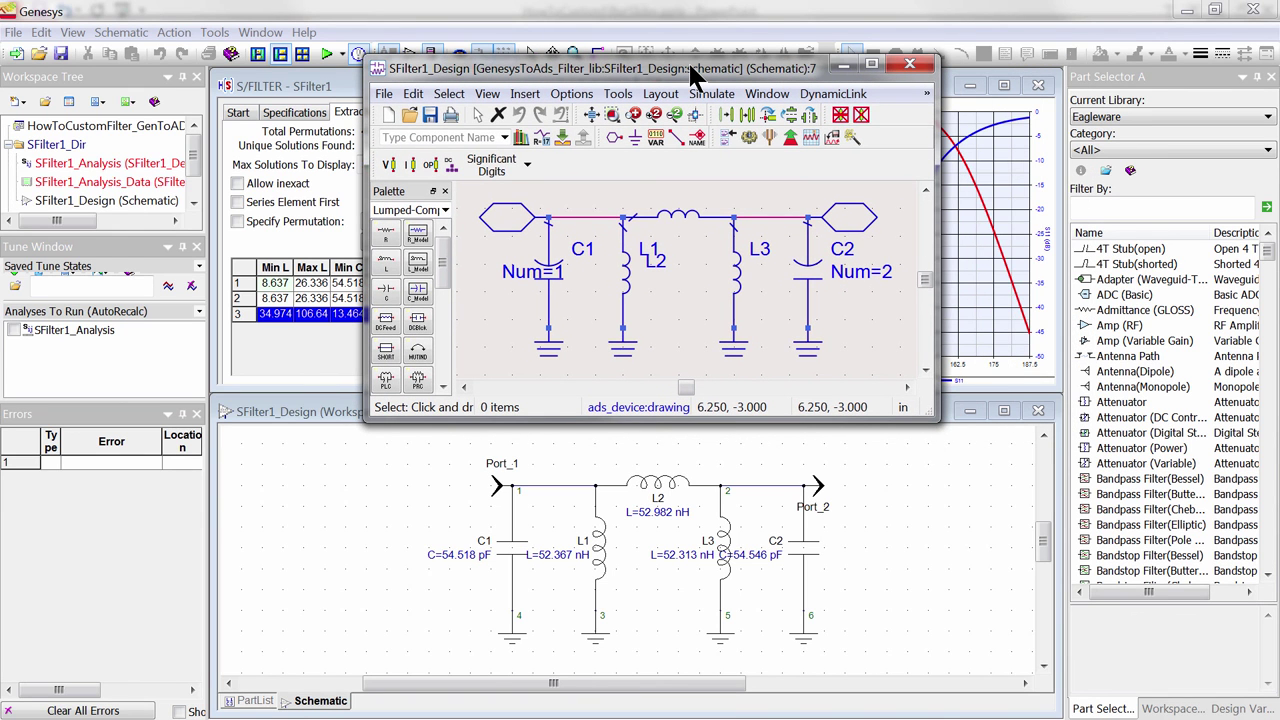